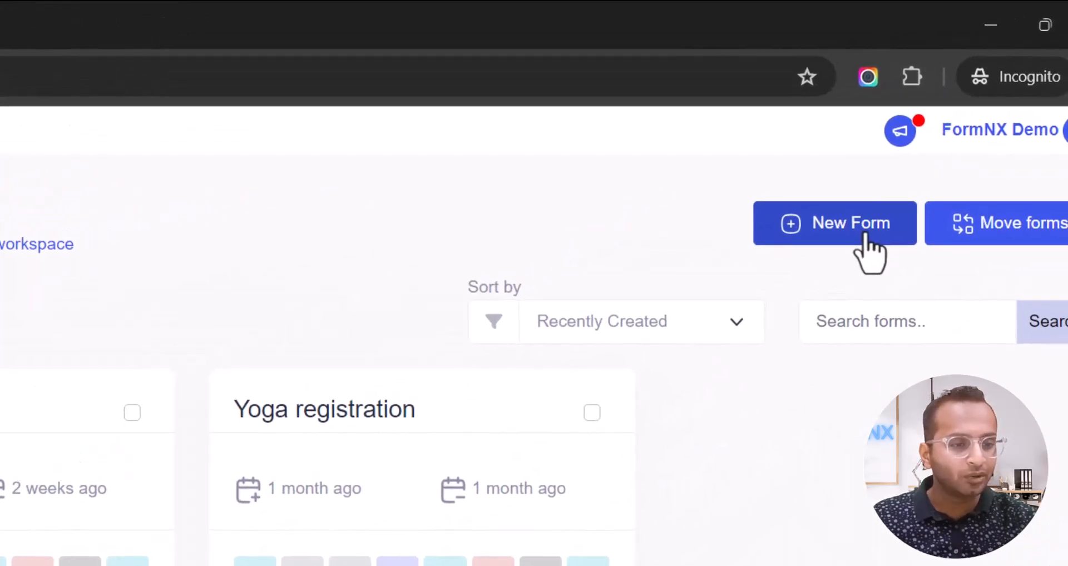
Create a new blank form from scratch named 'Test Quiz'.
left_click(864, 234)
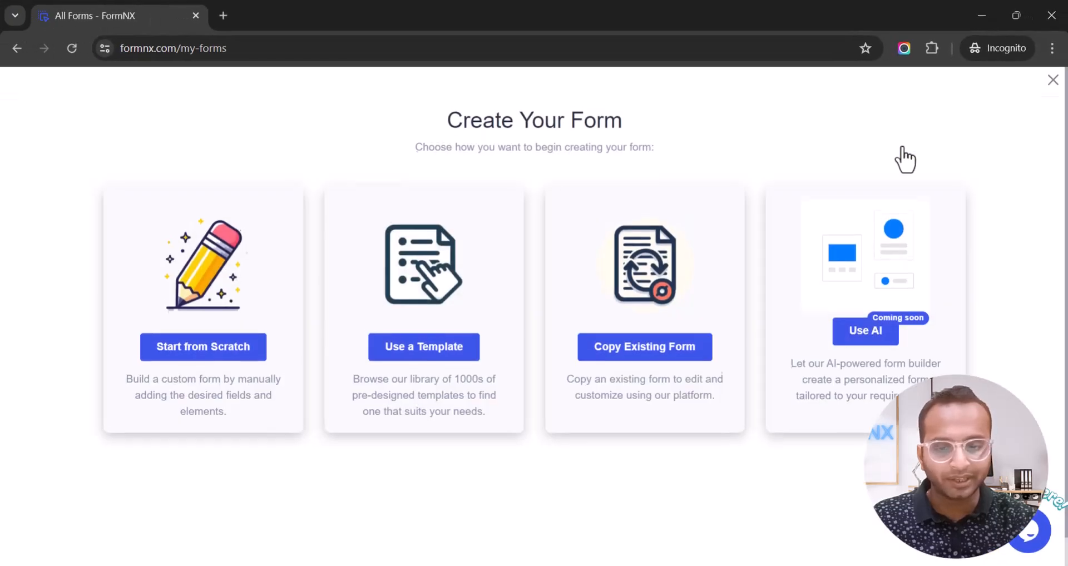
left_click(213, 346)
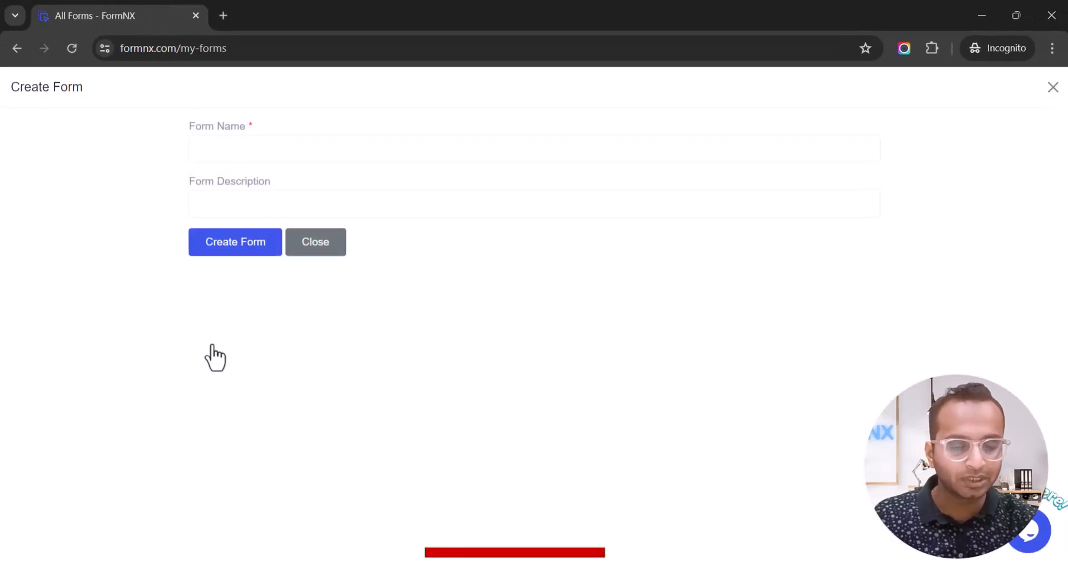
left_click(311, 149)
type("Tee")
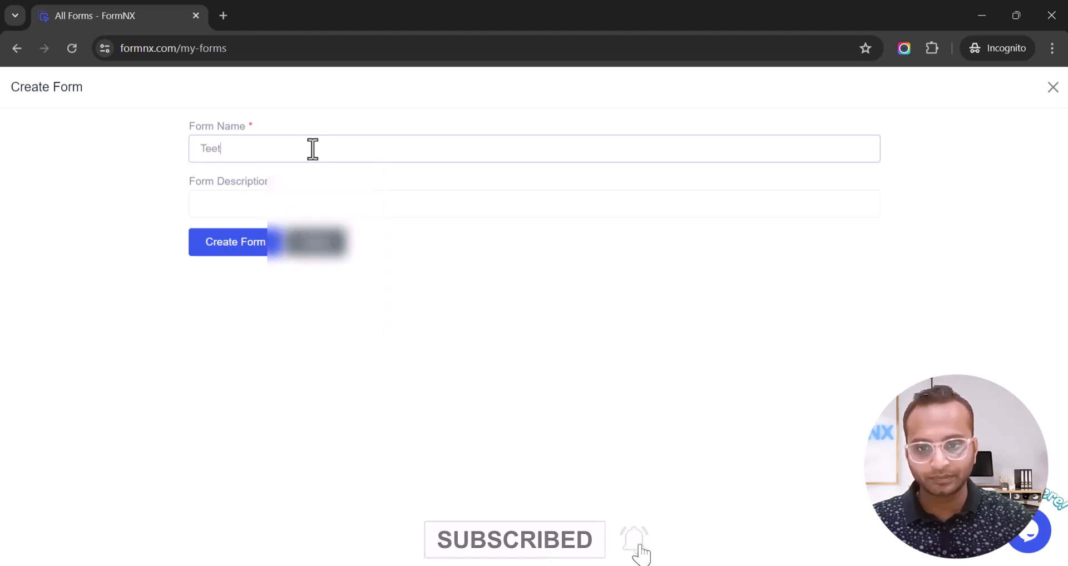
key("BackSpace")
type("st Quiz")
key("Tab")
left_click(243, 251)
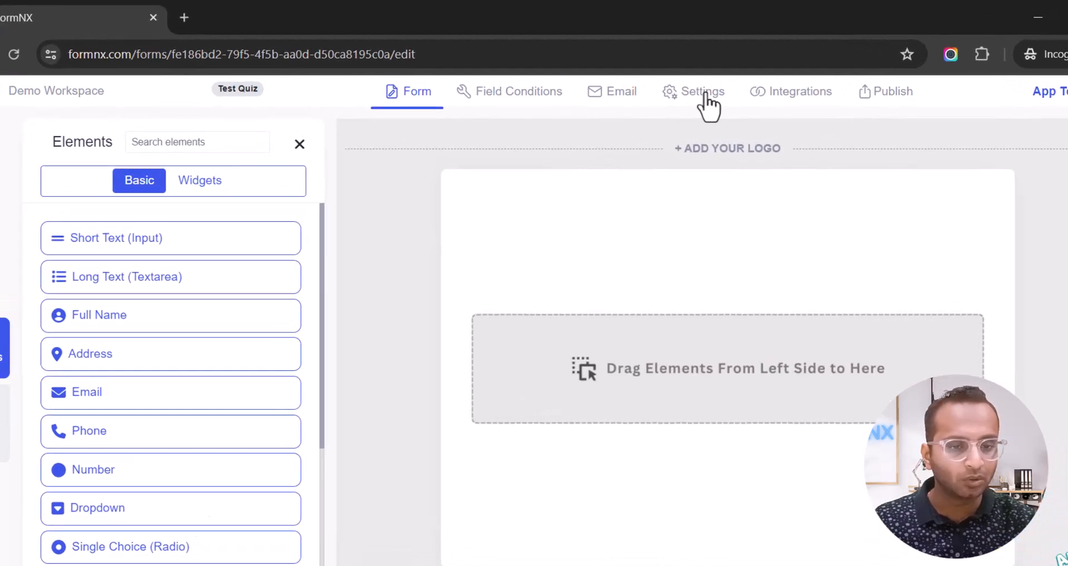
Switch on Enable Quiz in the form's Quiz Mode settings.
left_click(687, 90)
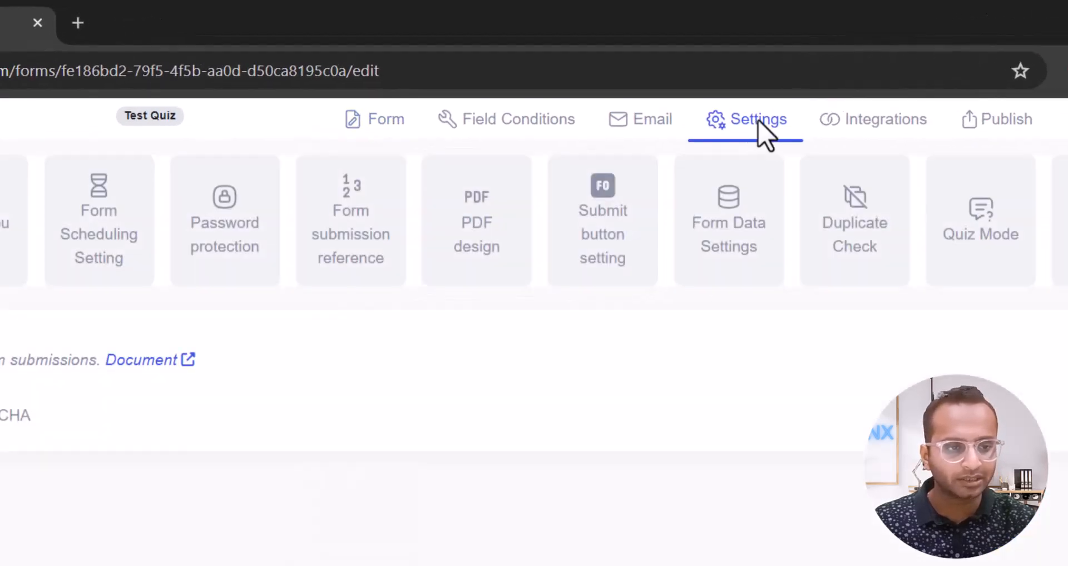
left_click(958, 238)
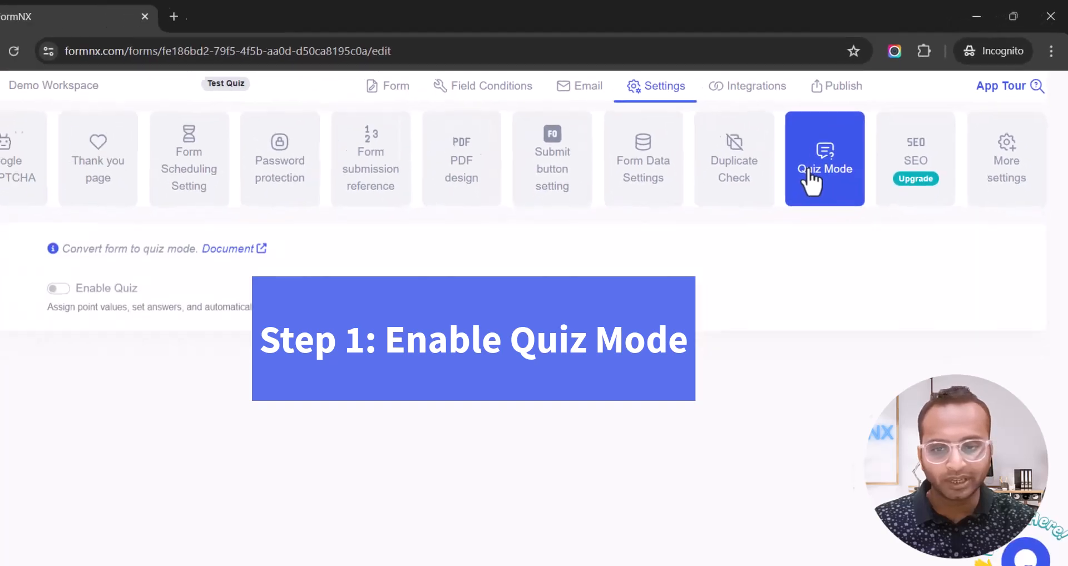
left_click(49, 294)
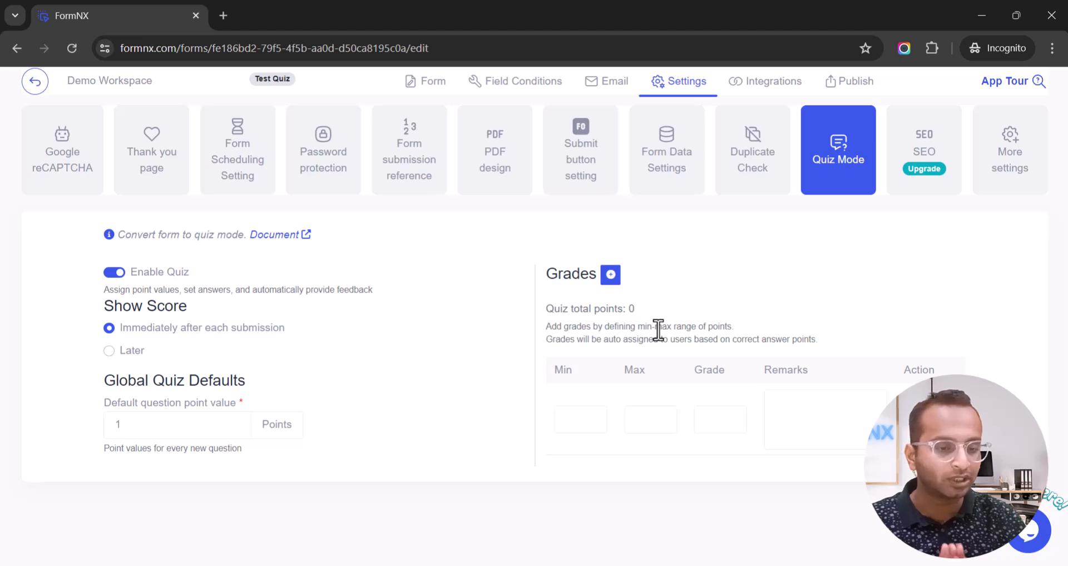
left_click_drag(104, 289, 380, 303)
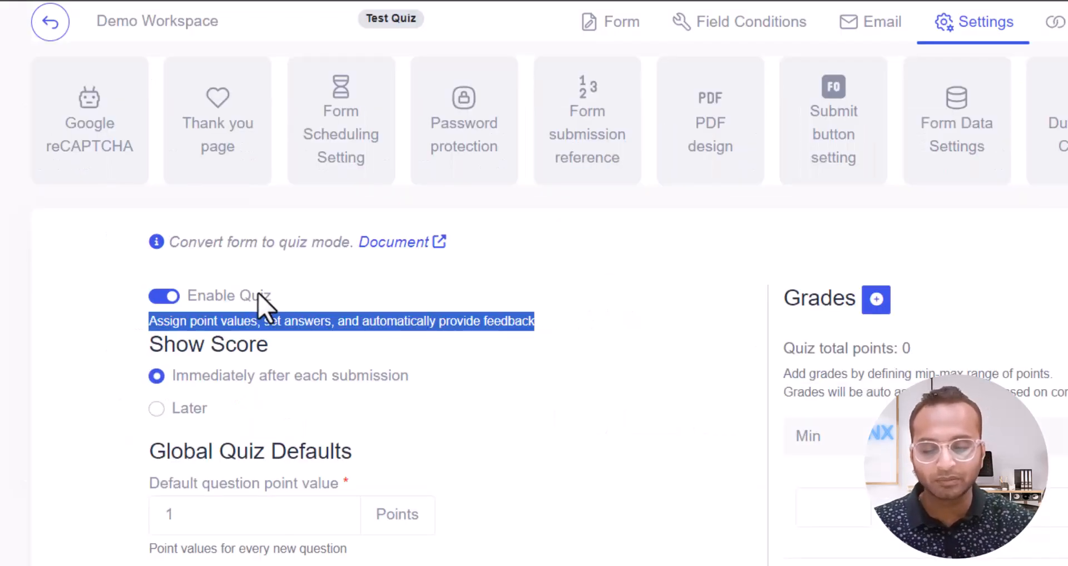
left_click(199, 322)
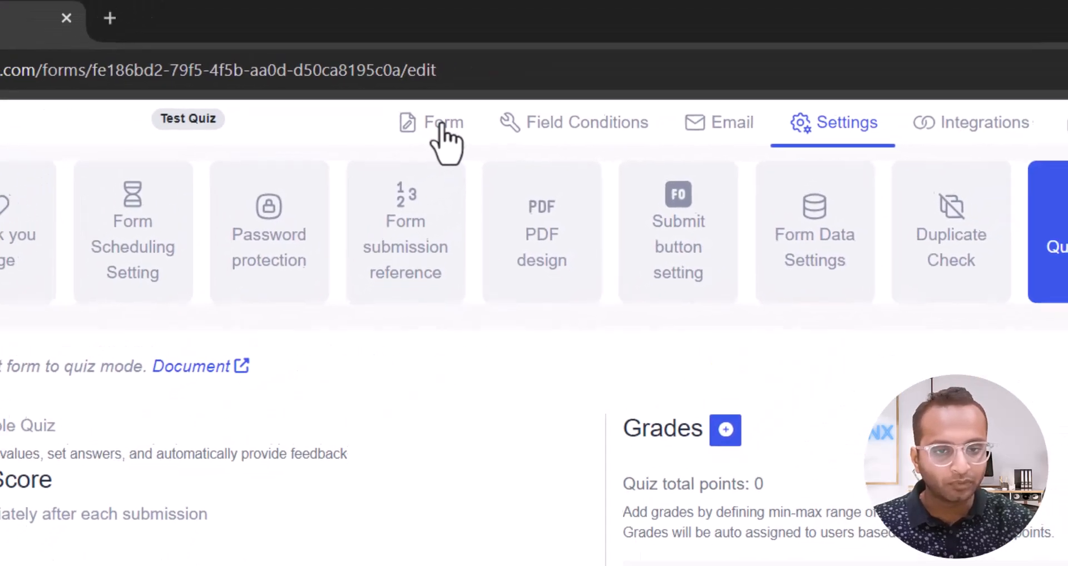
Add a Single Choice (Radio) field found by searching 'rad', labelled 'Question 1'.
left_click(571, 53)
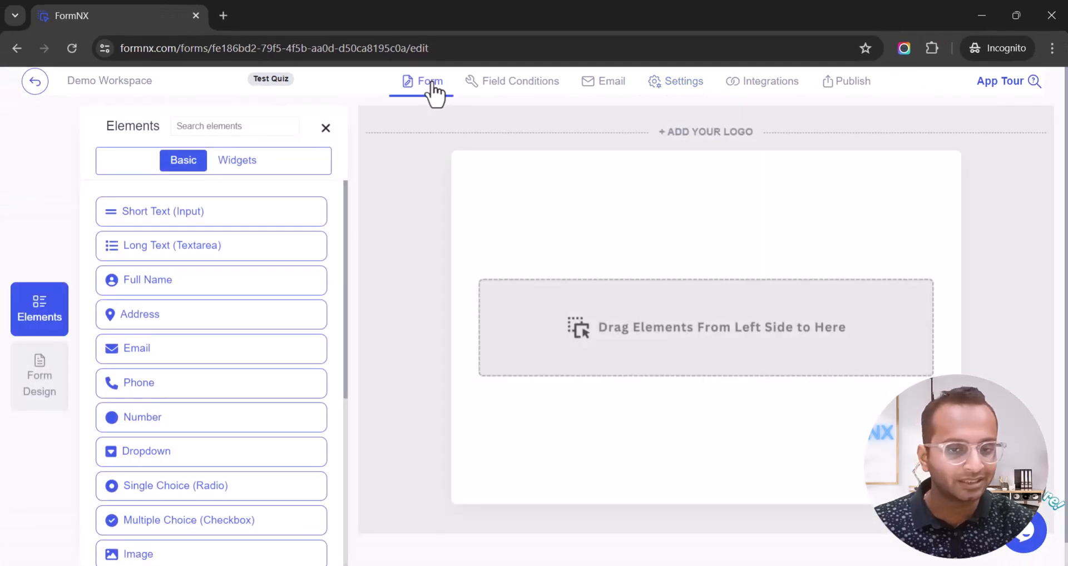
left_click(255, 126)
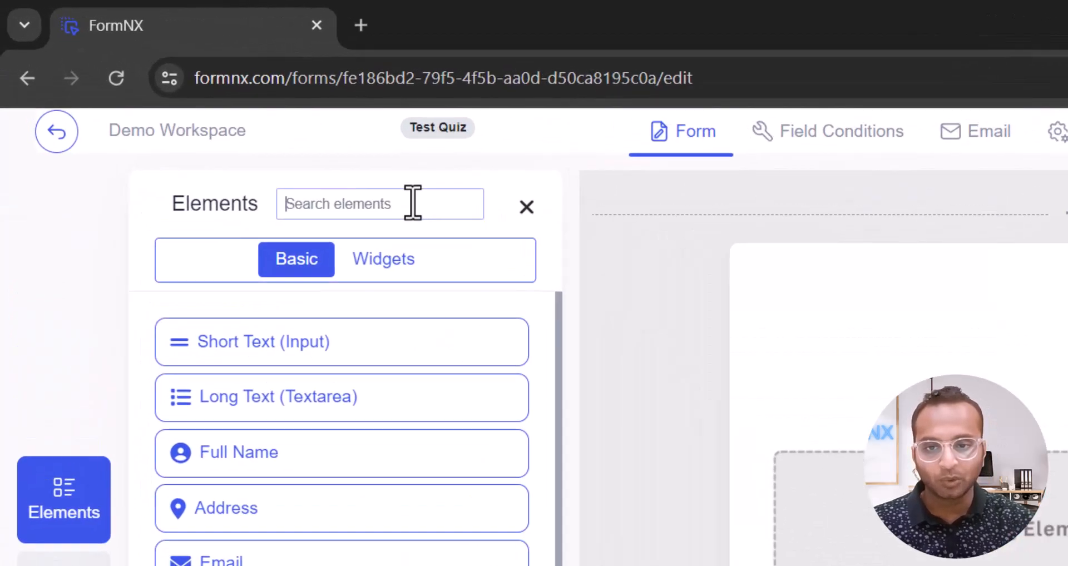
type("rad")
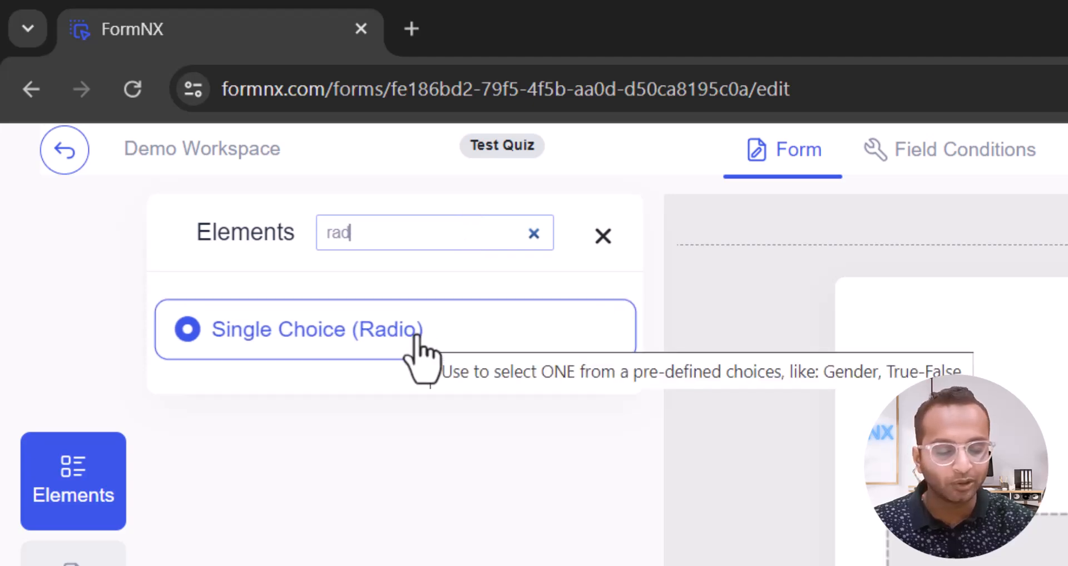
left_click_drag(417, 336, 1067, 405)
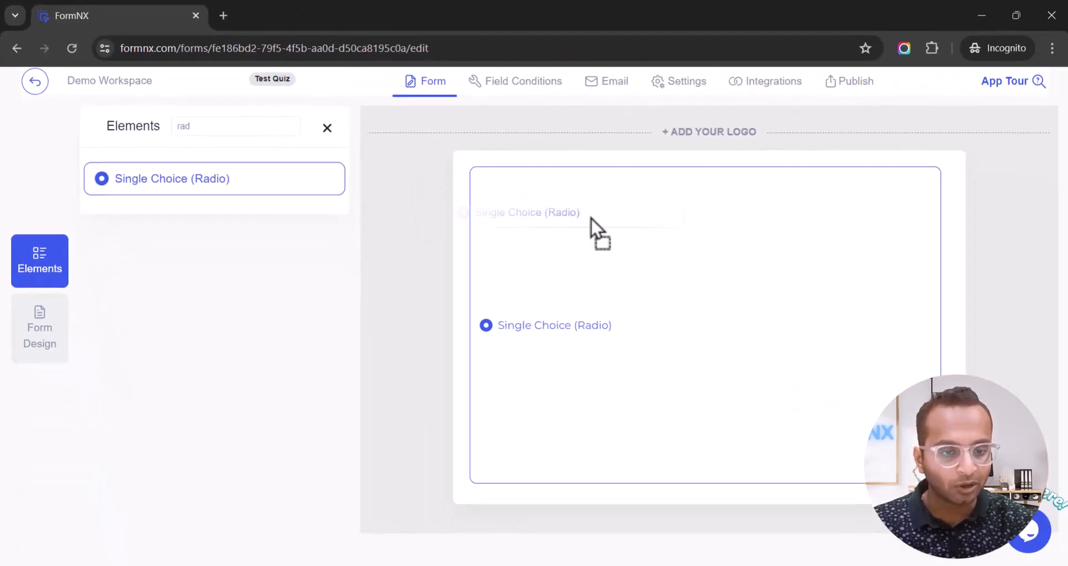
left_click_drag(591, 218, 591, 219)
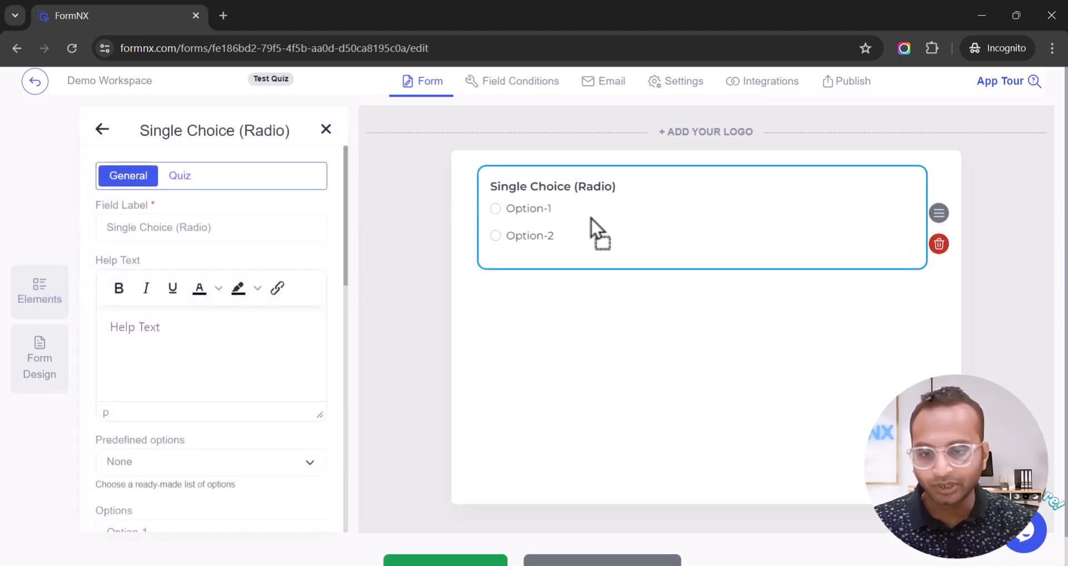
left_click(251, 228)
key("ctrl+a")
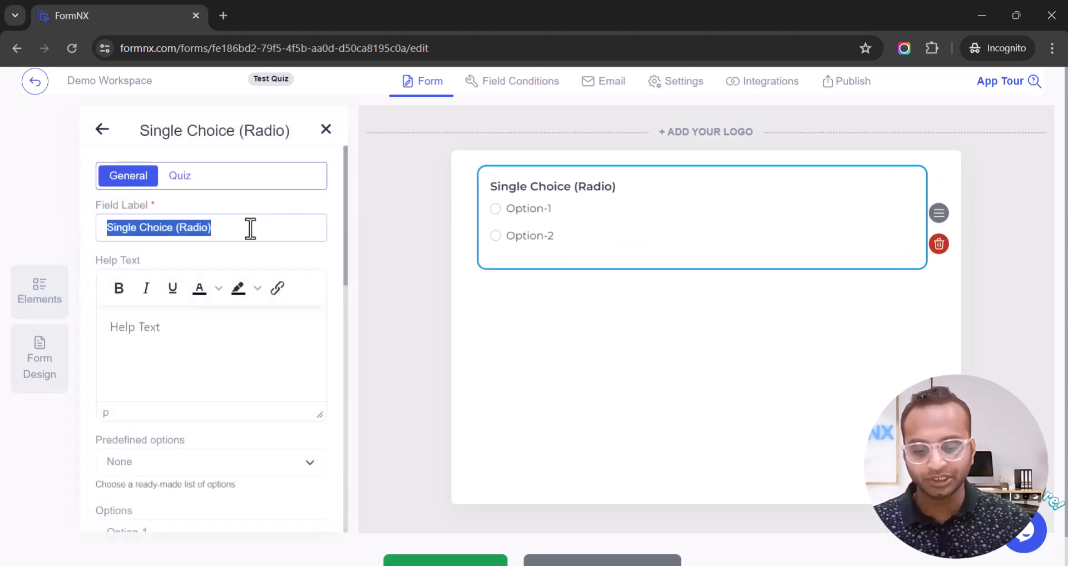
type("Question 1")
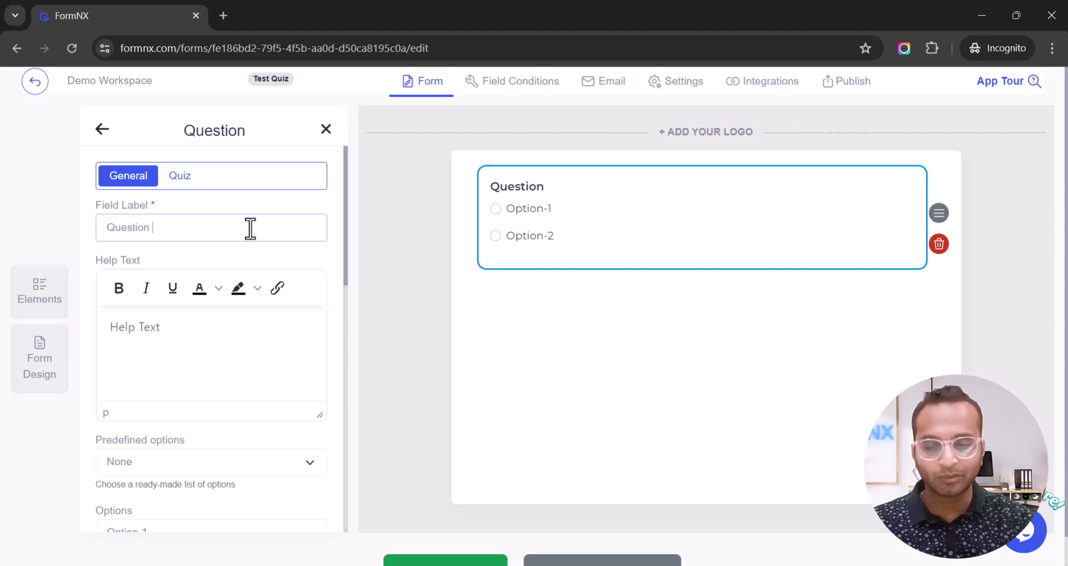
key("ctrl+a")
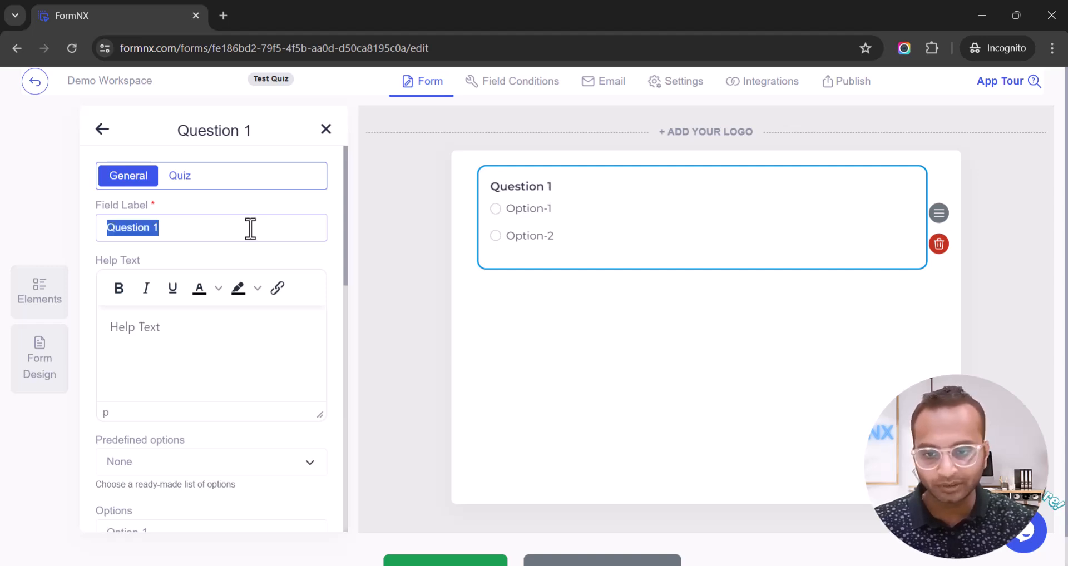
Add Option-3 and Option-4 to Question 1's answer choices.
scroll(251, 228, "down", 3)
scroll(254, 237, "up", 2)
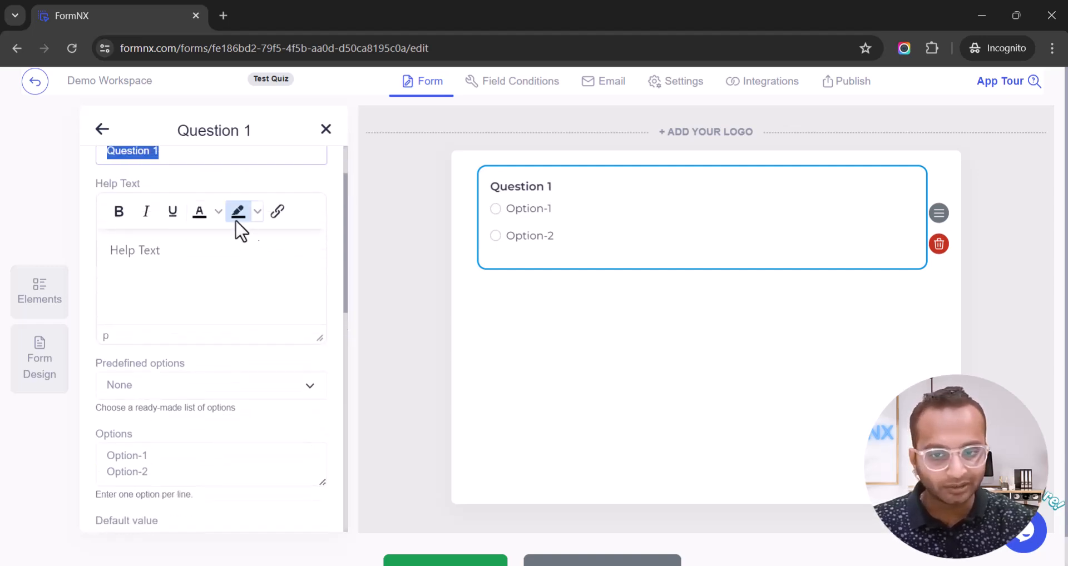
scroll(216, 216, "up", 2)
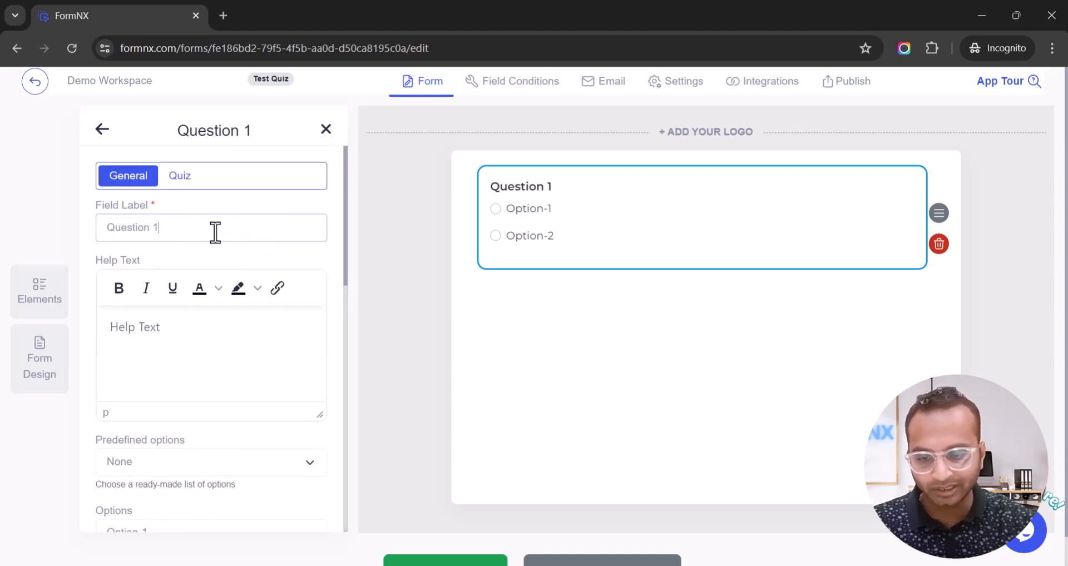
scroll(215, 232, "down", 4)
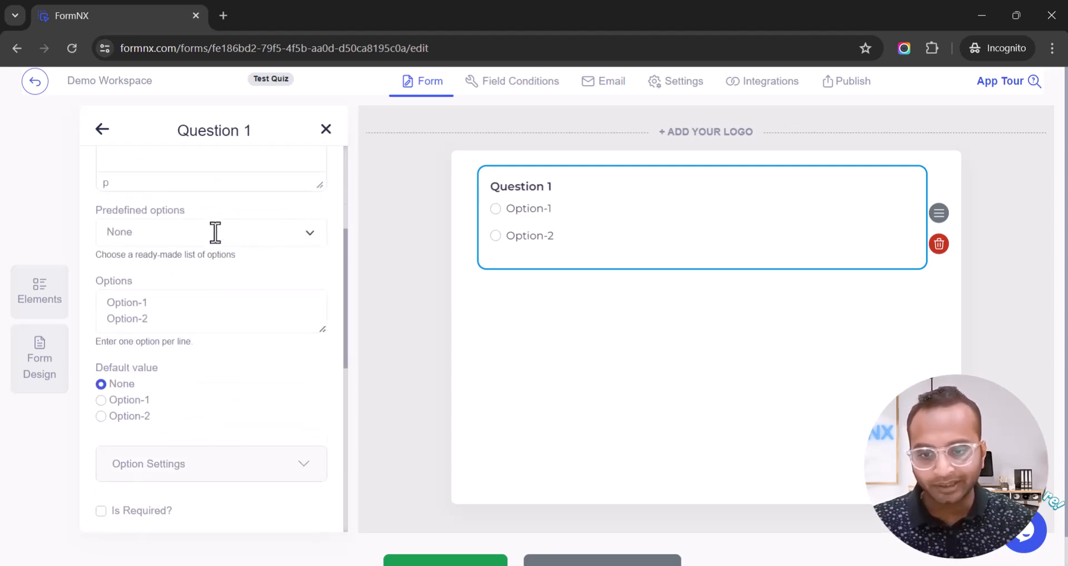
triple_click(199, 325)
key("ctrl+c")
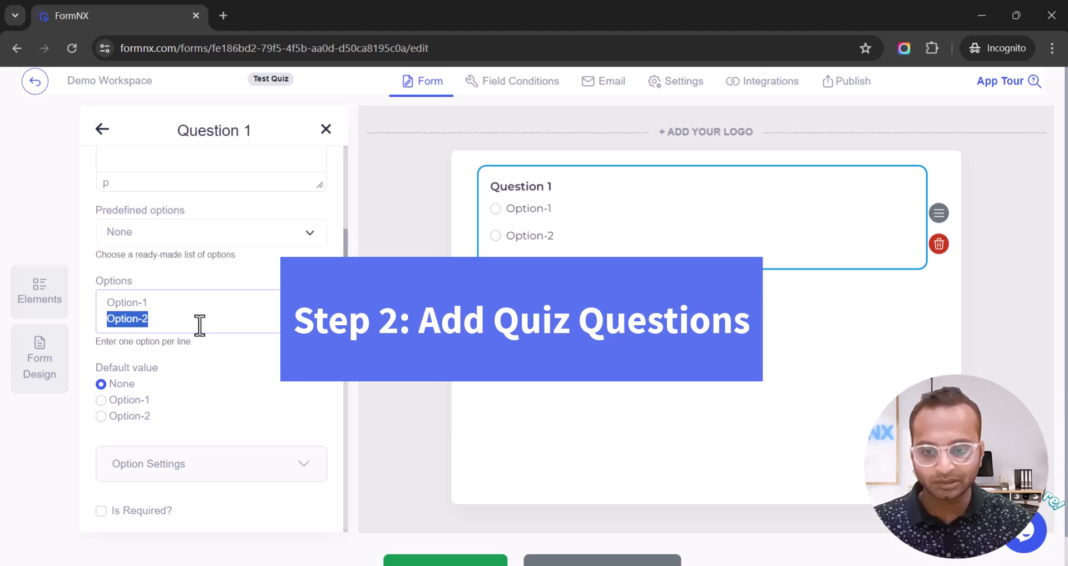
key("Right")
key("Return")
key("ctrl+v")
key("BackSpace")
type("3")
key("Return")
key("BackSpace")
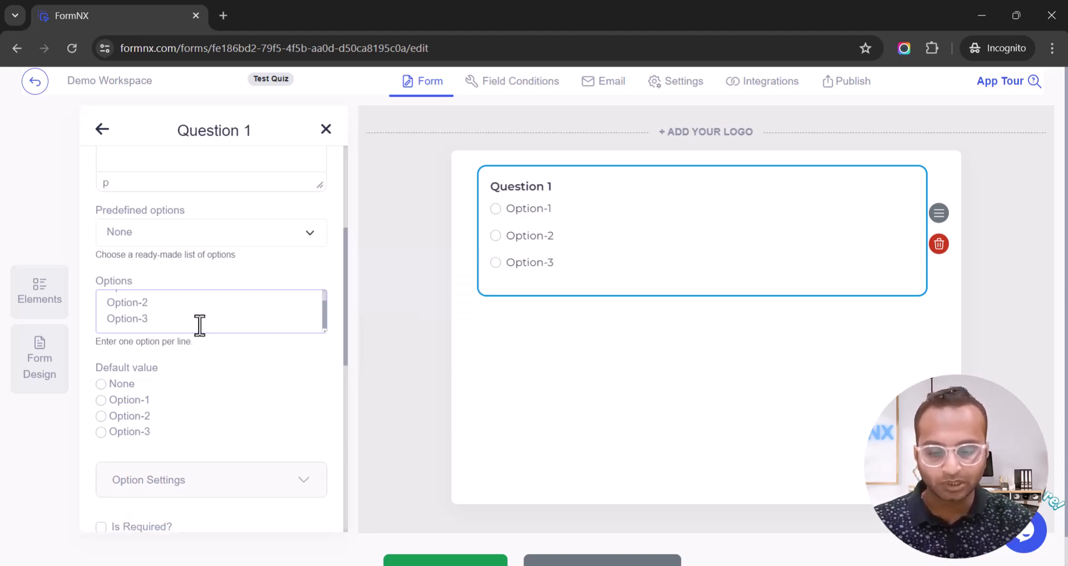
key("Return")
key("ctrl+v")
key("BackSpace")
type("4")
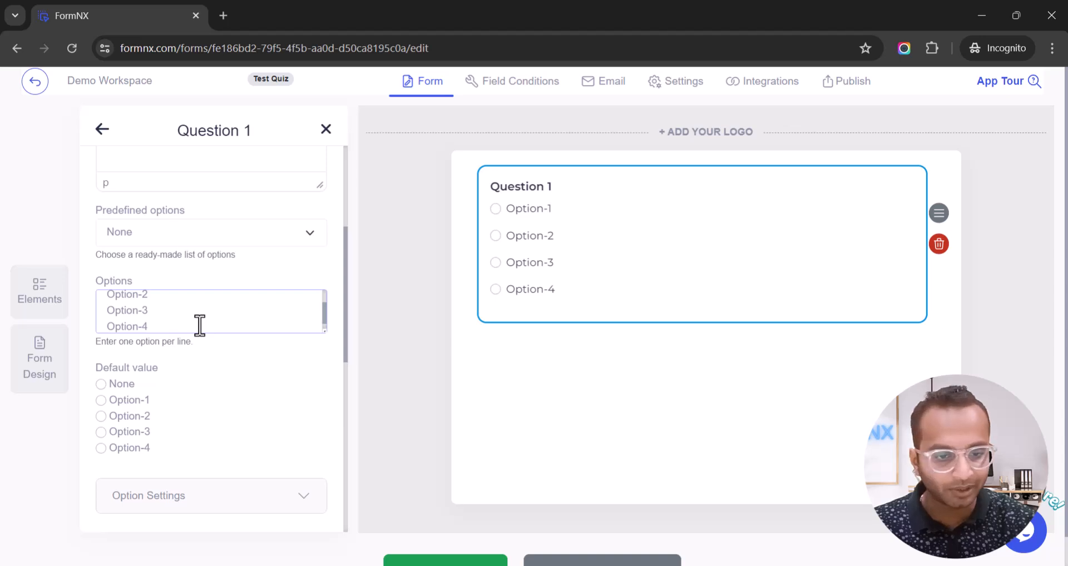
Tick Is Required? so Question 1 must be answered.
scroll(334, 266, "down", 4)
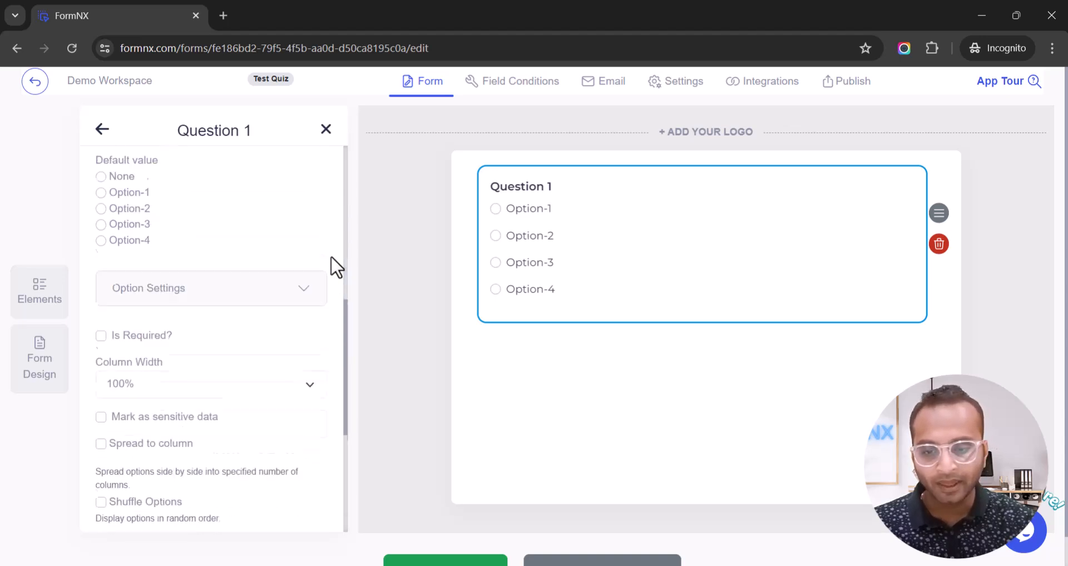
left_click(129, 315)
scroll(226, 327, "down", 4)
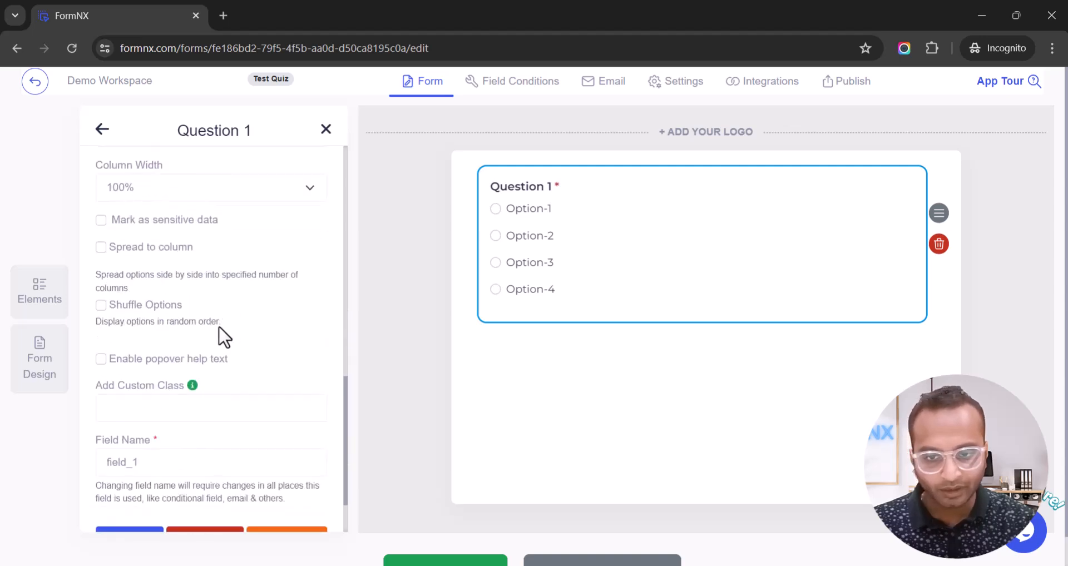
scroll(218, 350, "up", 8)
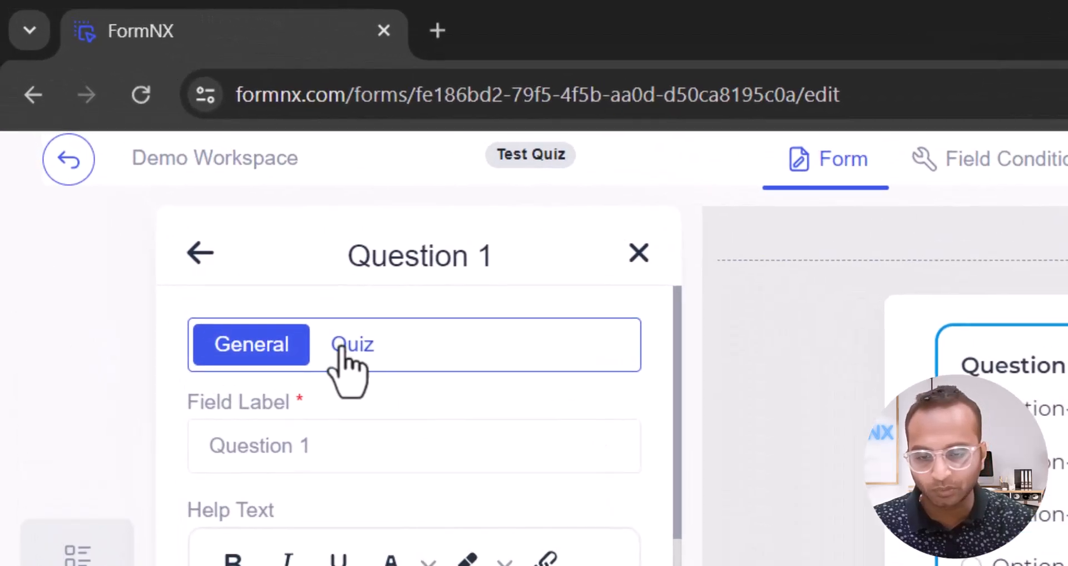
Make Question 1 a scored quiz question worth 10 points with Option-2 as the correct answer.
left_click(342, 349)
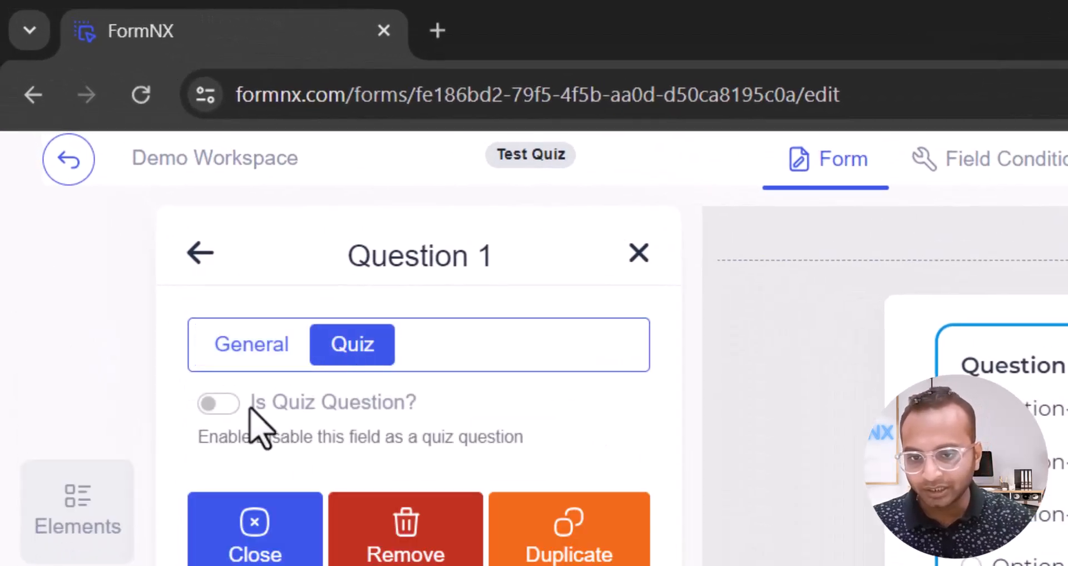
left_click_drag(251, 411, 417, 411)
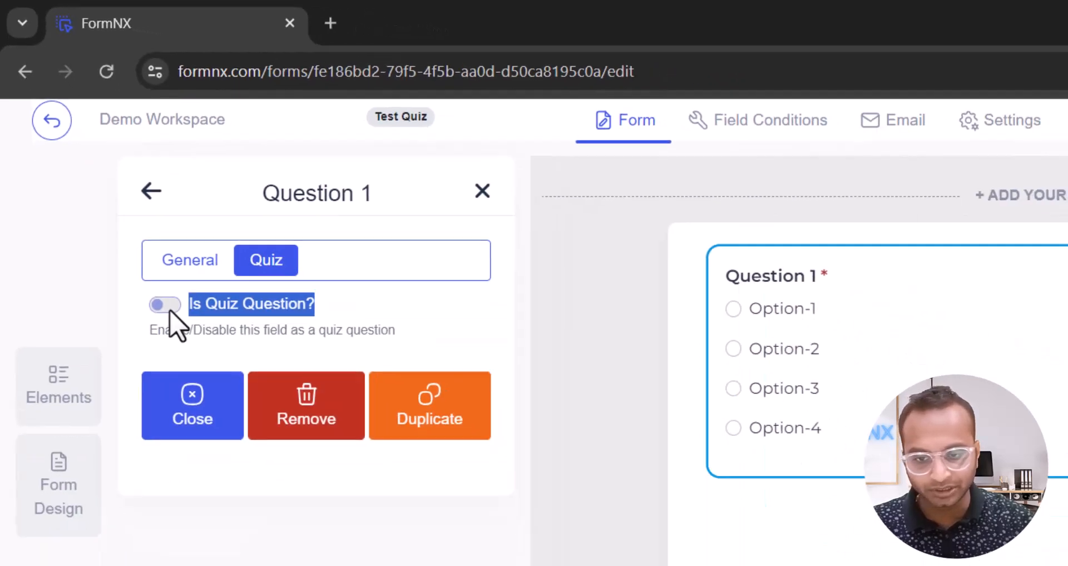
left_click(220, 404)
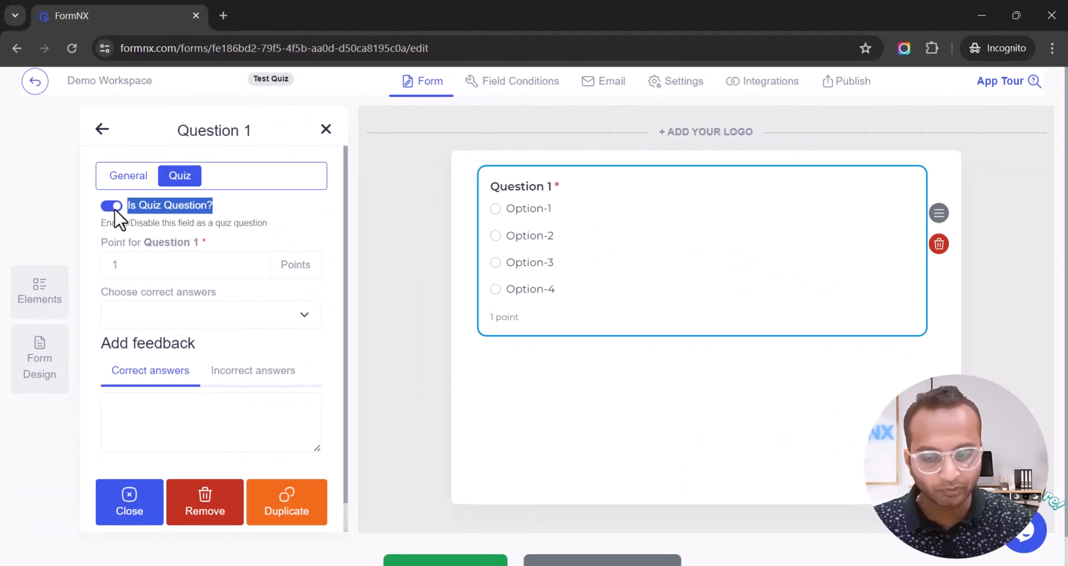
left_click(145, 264)
double_click(145, 265)
type("10")
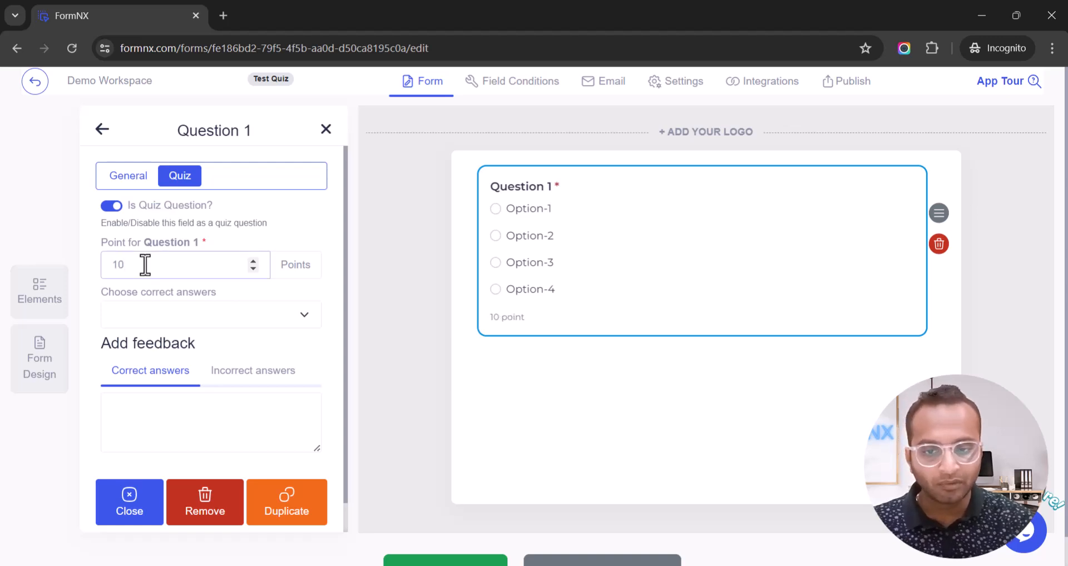
double_click(159, 270)
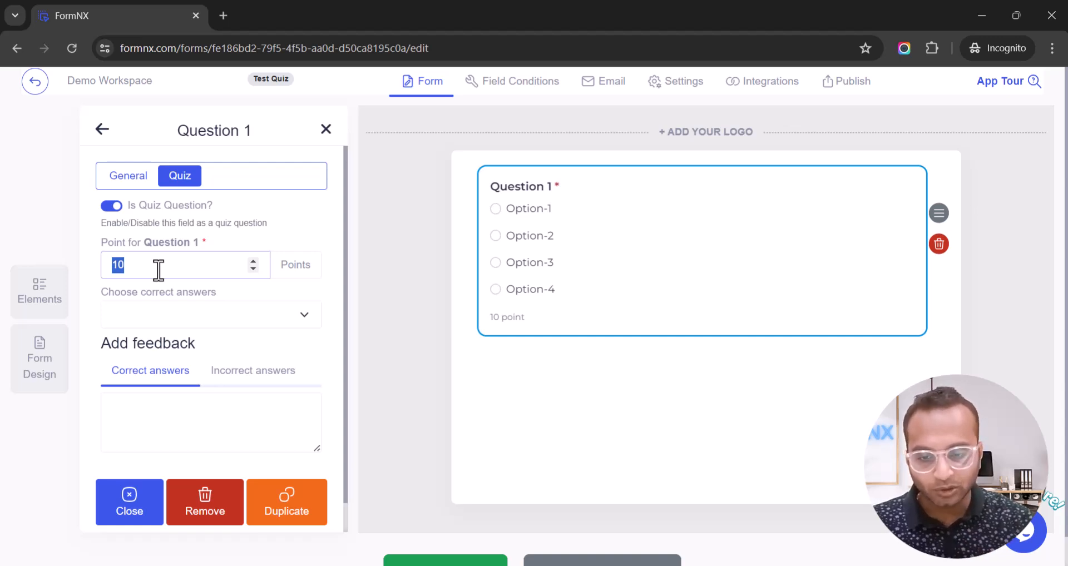
left_click(131, 323)
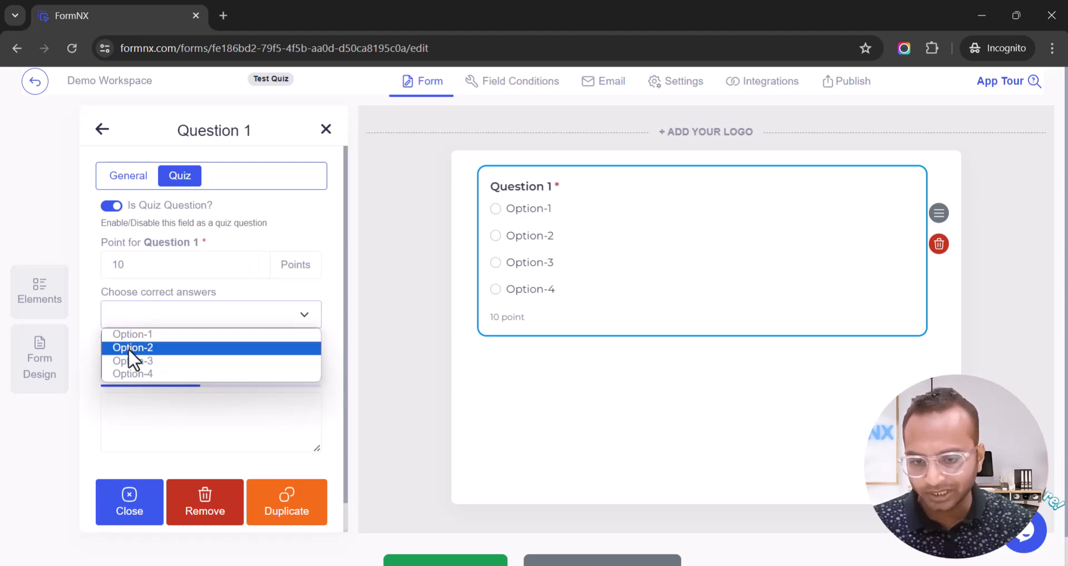
left_click(128, 348)
Enter correct-answer feedback 'Good' and incorrect-answer feedback 'Ah, that'.
left_click(152, 414)
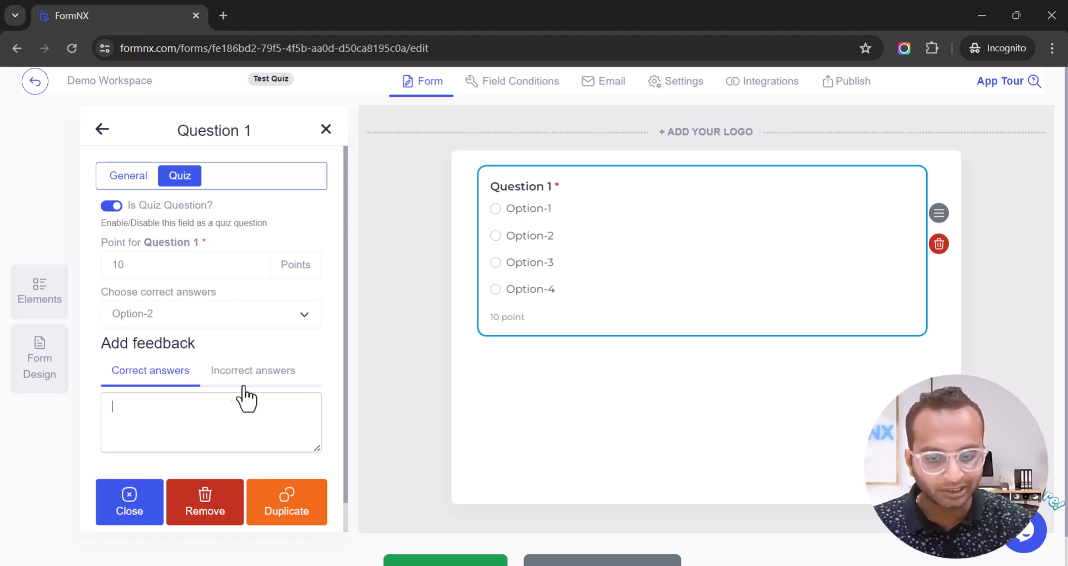
left_click(267, 382)
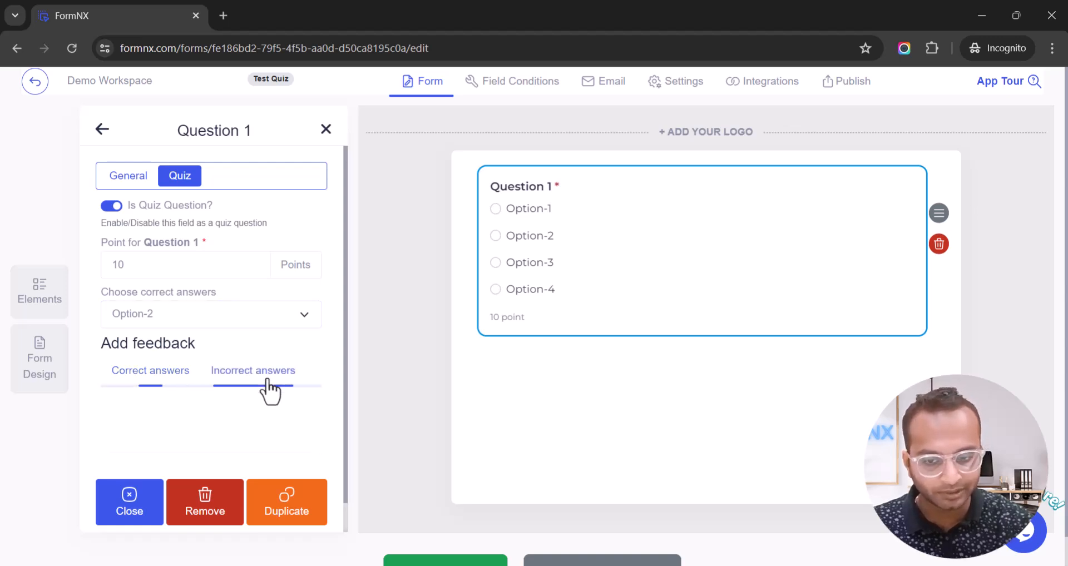
left_click(144, 378)
left_click(158, 407)
type("Good Job")
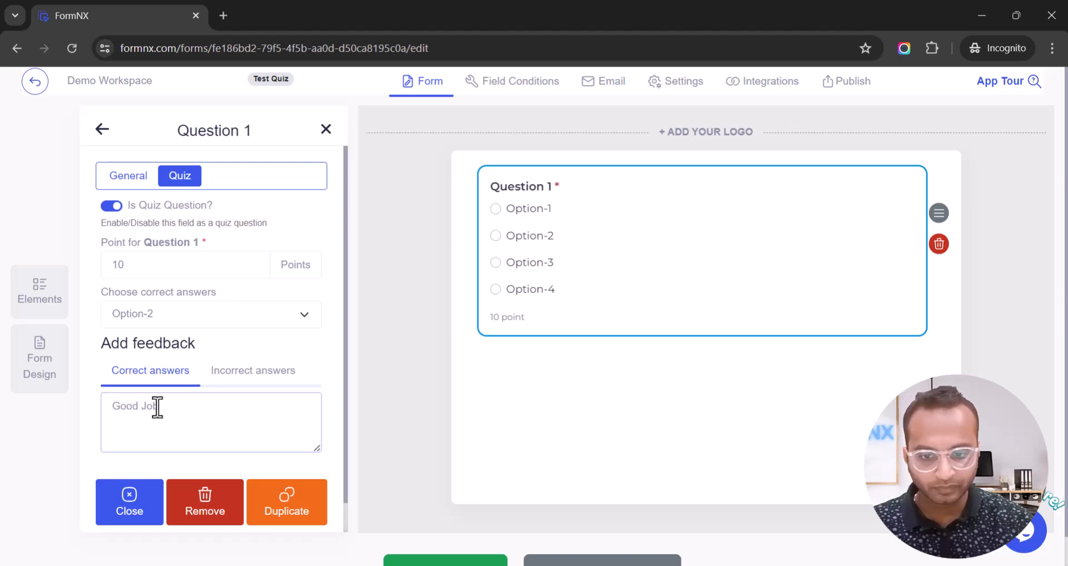
left_click(226, 382)
left_click(231, 409)
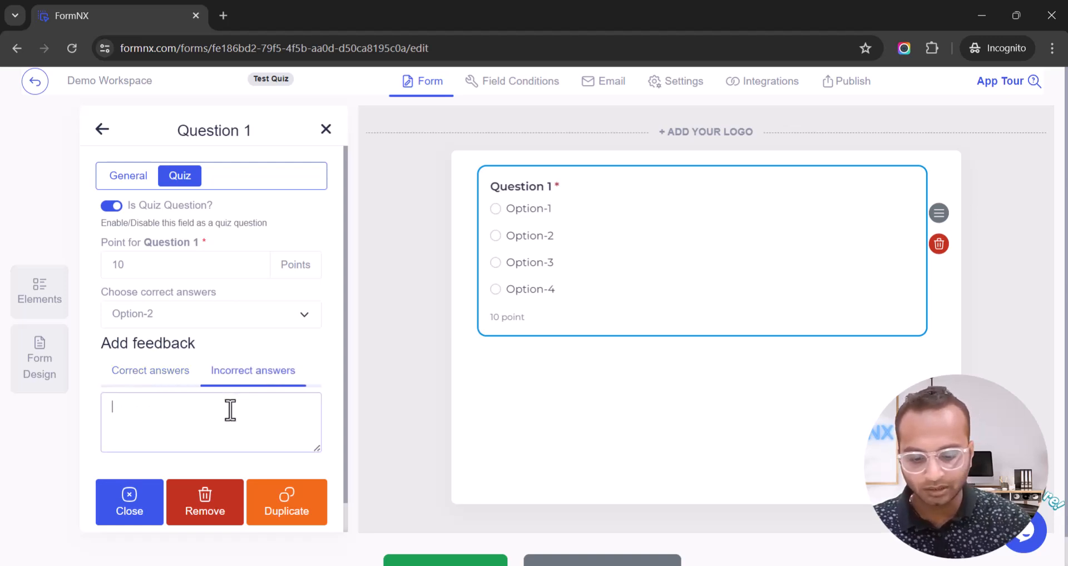
type("Ah, that's incorret!!")
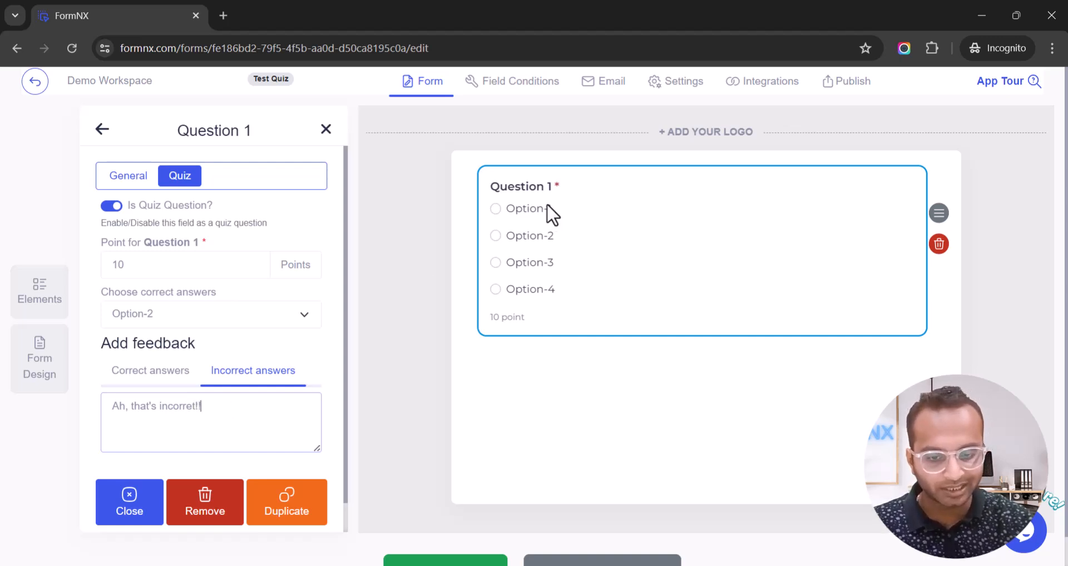
scroll(573, 236, "down", 1)
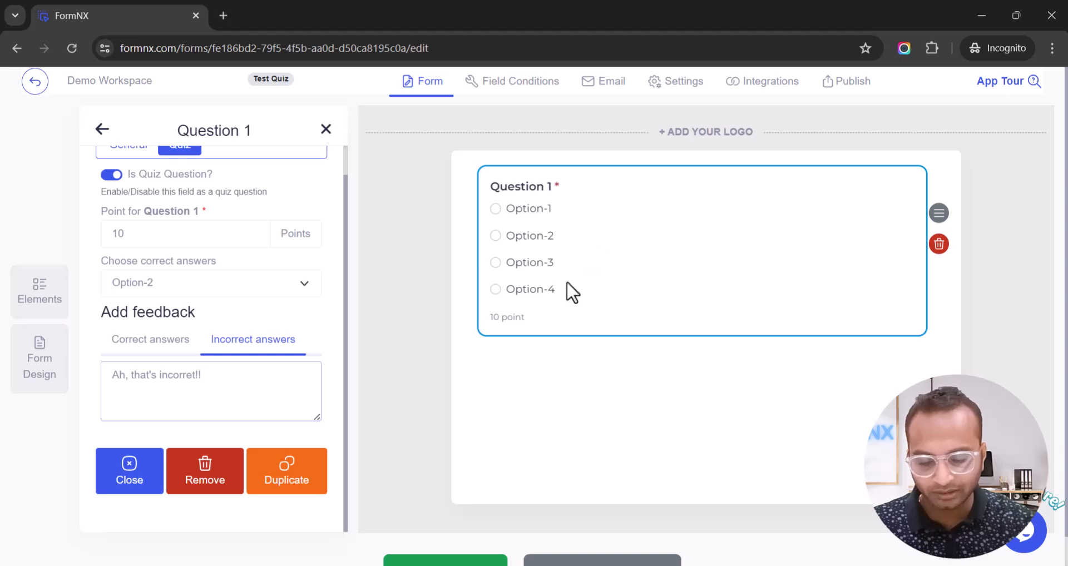
Duplicate Question 1 twice.
left_click(287, 489)
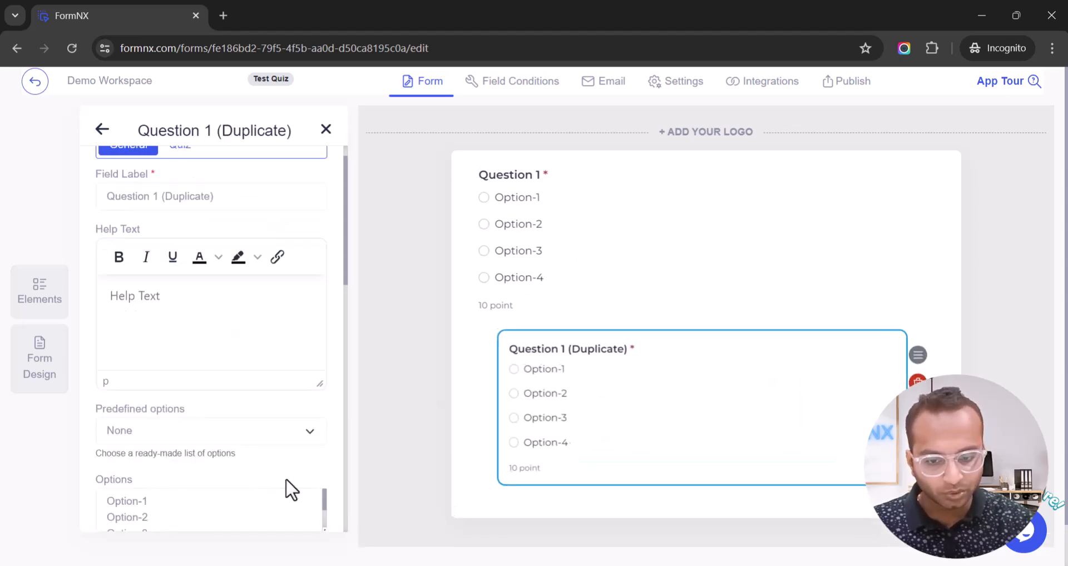
scroll(289, 492, "down", 10)
left_click(290, 481)
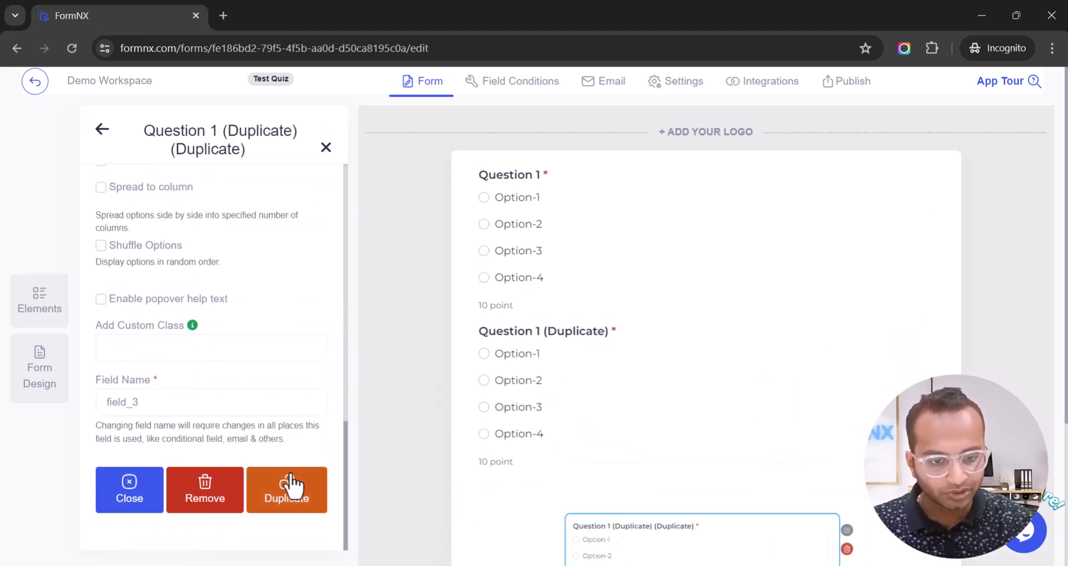
Relabel the two copies 'Question 2' and 'Question 3'.
left_click(560, 348)
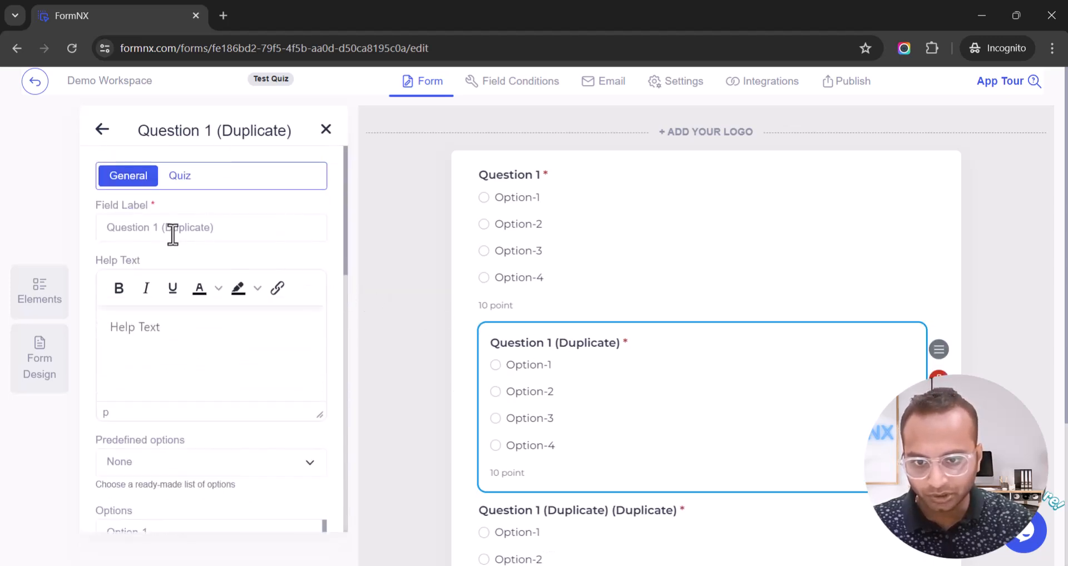
left_click_drag(151, 228, 245, 234)
type("2")
scroll(453, 300, "down", 4)
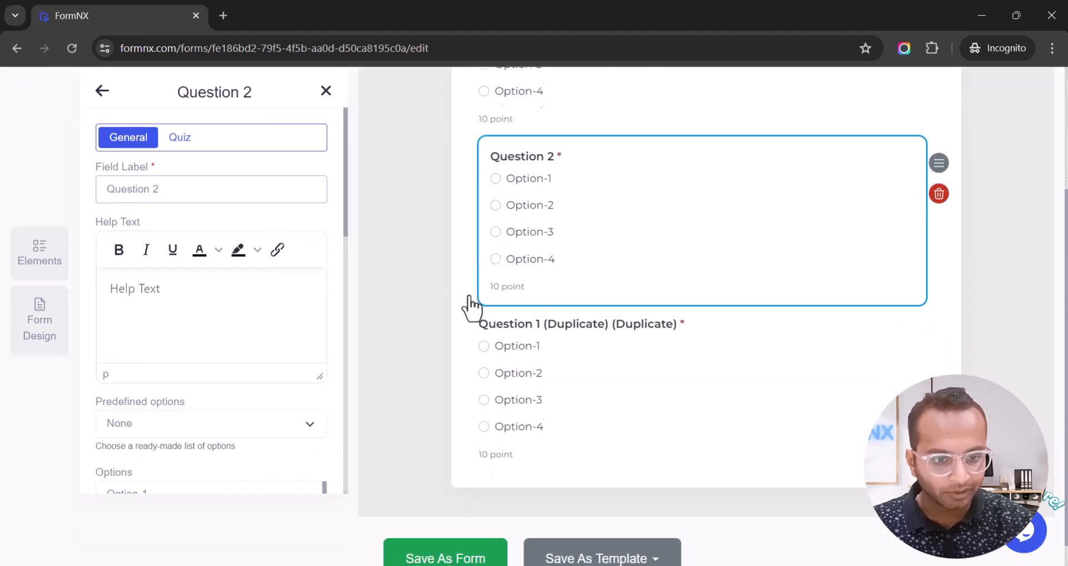
left_click(560, 328)
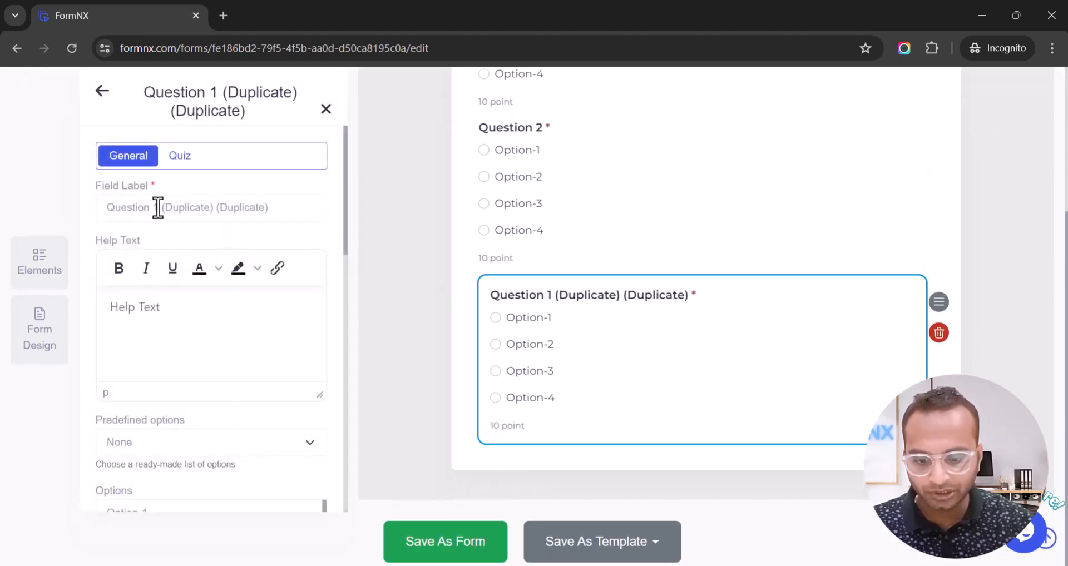
left_click_drag(153, 208, 318, 217)
type("3")
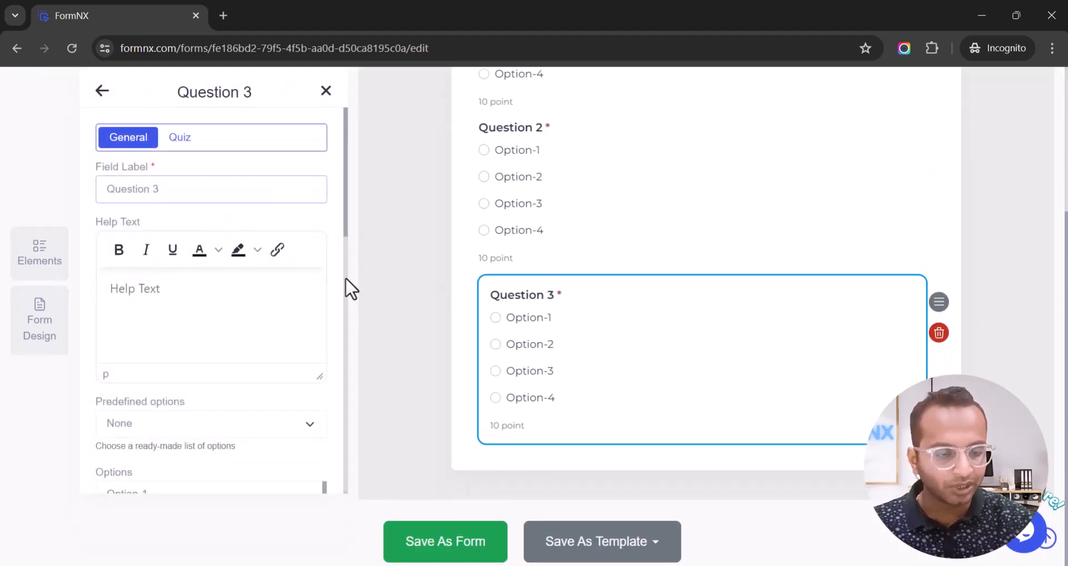
scroll(391, 372, "up", 3)
scroll(390, 373, "down", 3)
Save the form, then submit a test response answering Option-1, Option-1 and Option-2.
left_click(426, 520)
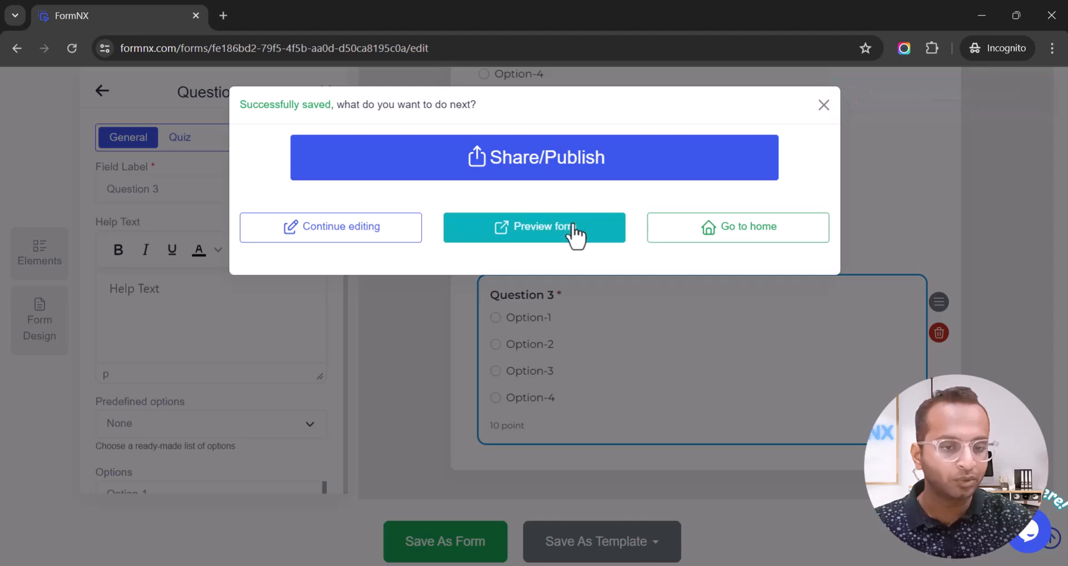
left_click(574, 234)
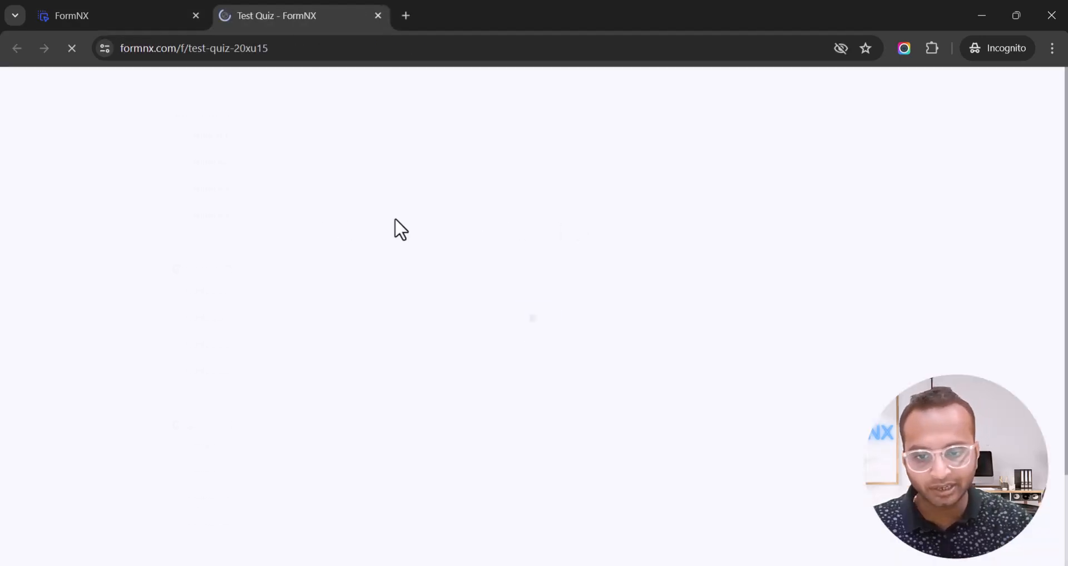
left_click(207, 136)
left_click(201, 291)
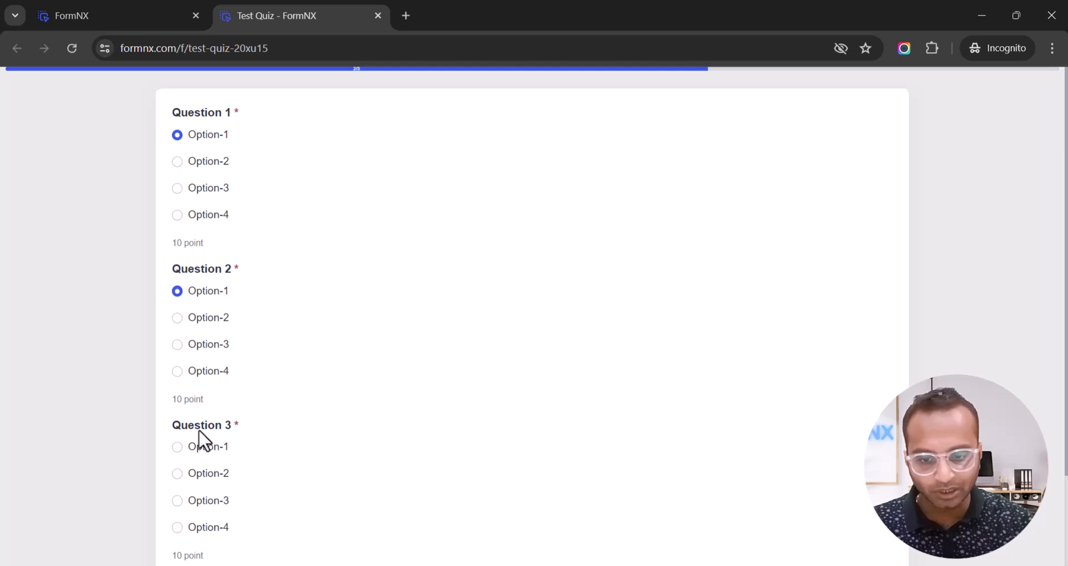
left_click(200, 476)
scroll(342, 489, "down", 2)
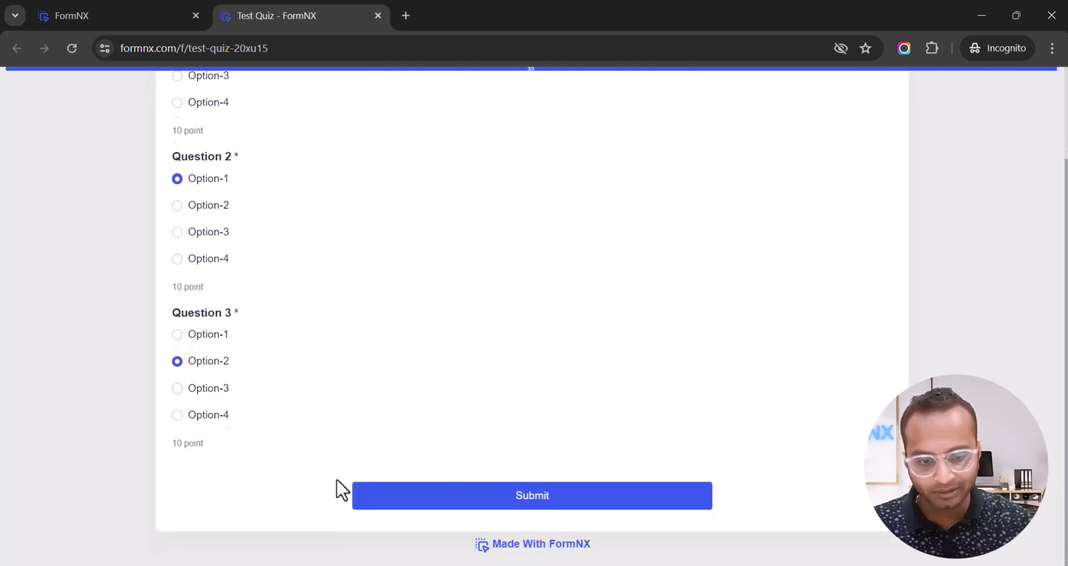
left_click(482, 486)
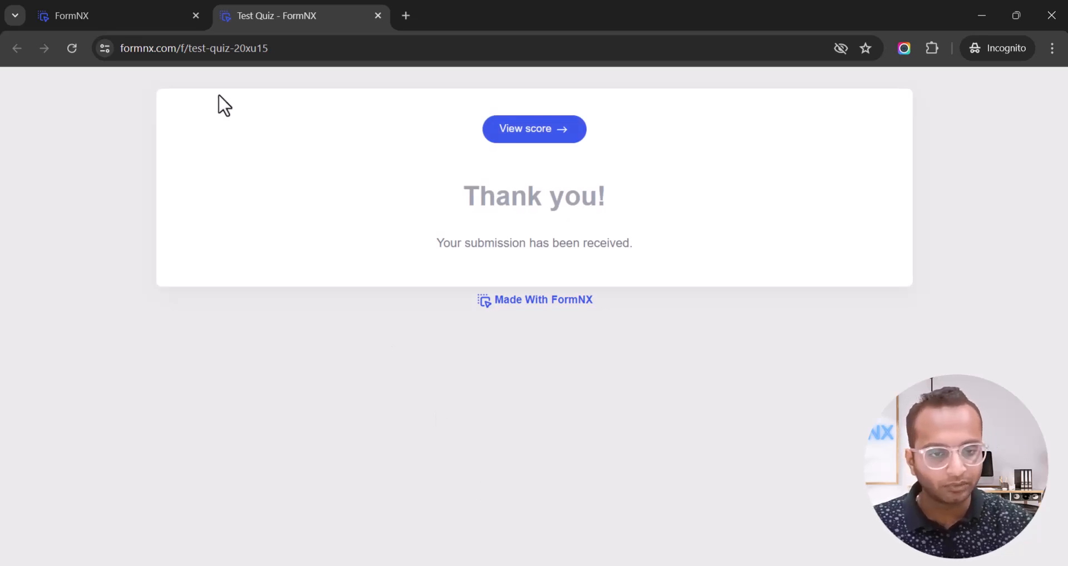
Open the score page for the test submission.
left_click_drag(472, 195, 599, 198)
left_click(595, 198)
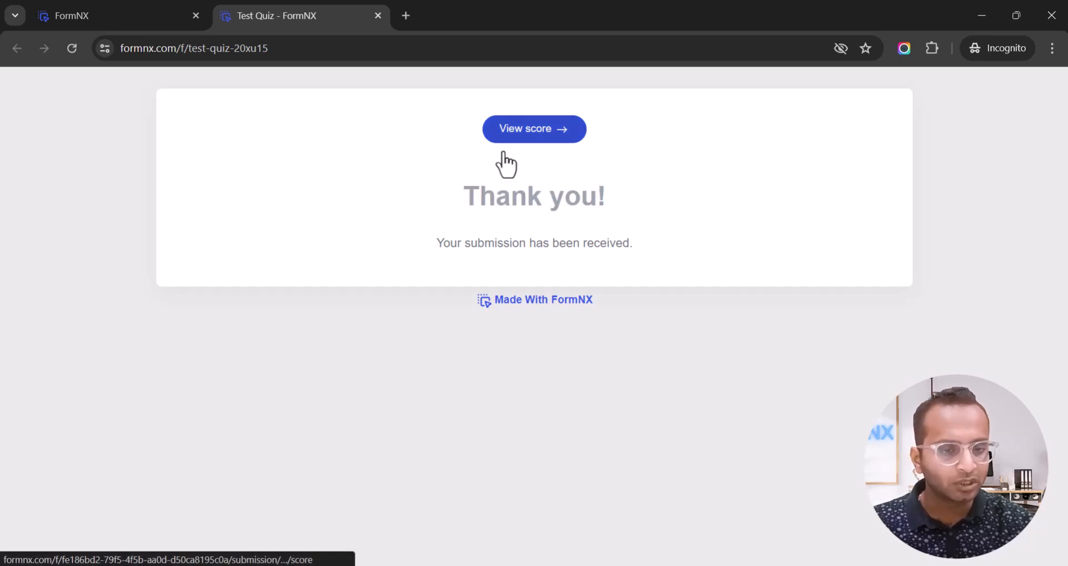
left_click(536, 138)
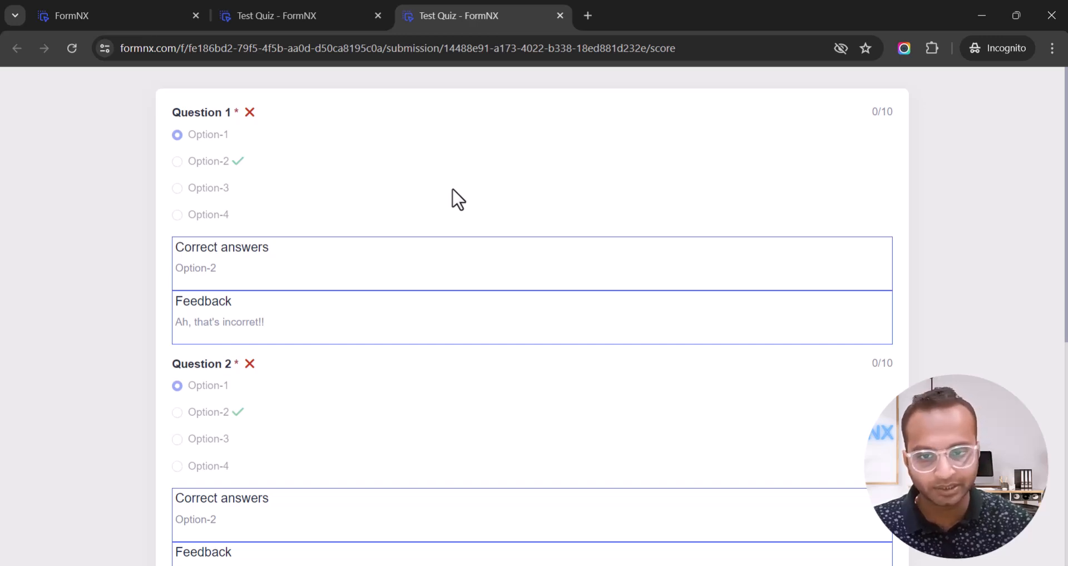
Check Question 1's wrong result, its correct answer Option-2 and the incorrect-answer feedback.
left_click_drag(167, 114, 229, 115)
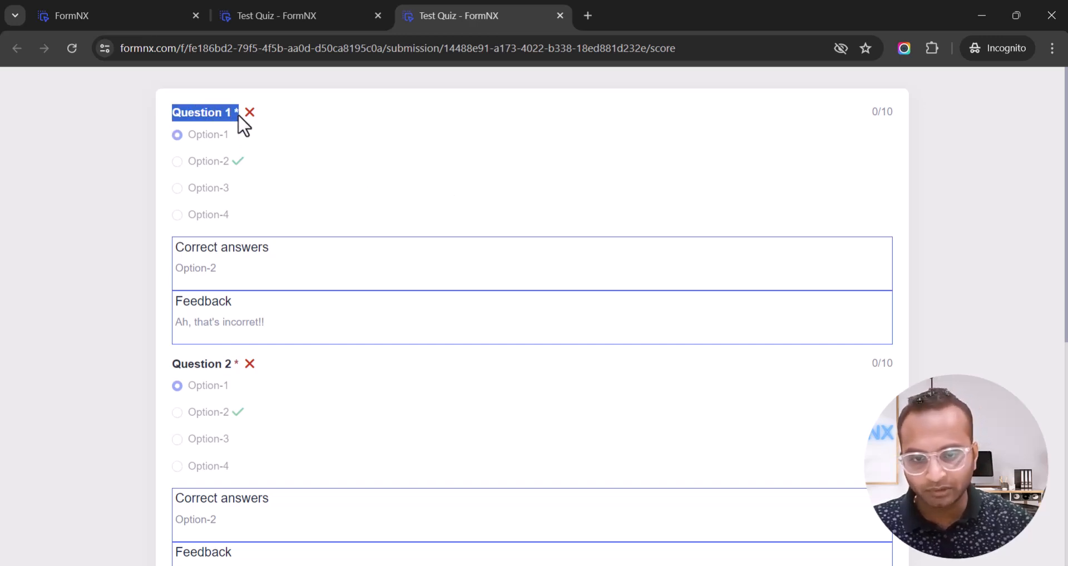
left_click(250, 112)
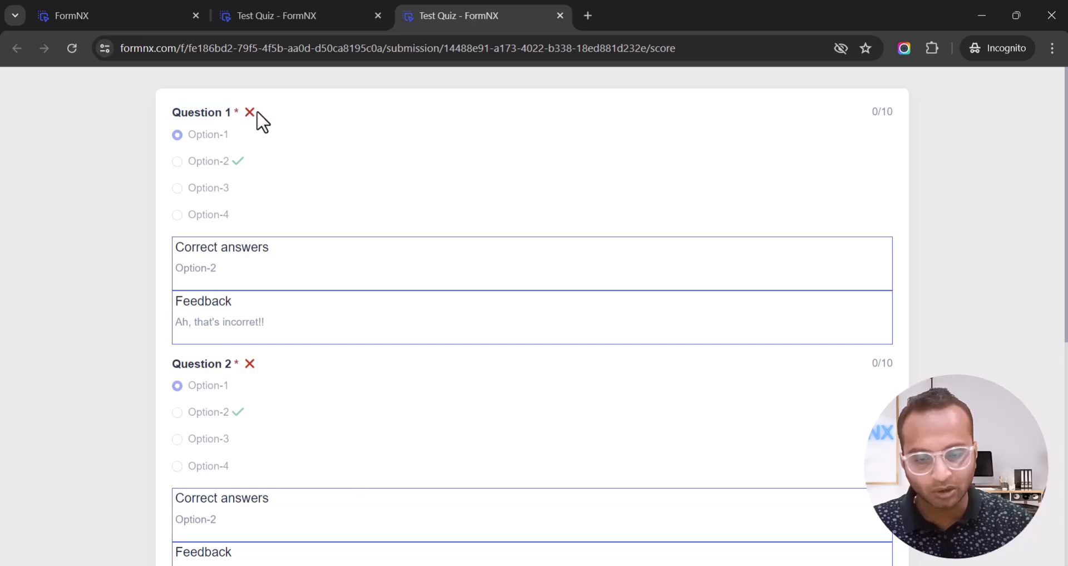
left_click_drag(186, 161, 222, 162)
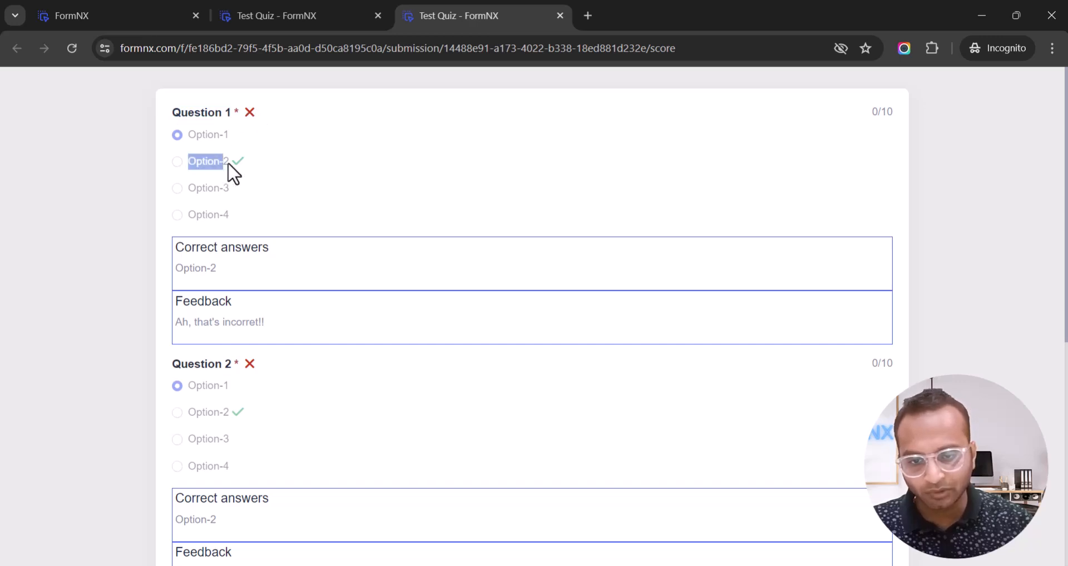
left_click(238, 163)
left_click_drag(182, 322, 250, 323)
double_click(250, 324)
Scroll down to verify Question 3 correct and Total Points 10/30 (33.33%).
scroll(250, 325, "down", 1)
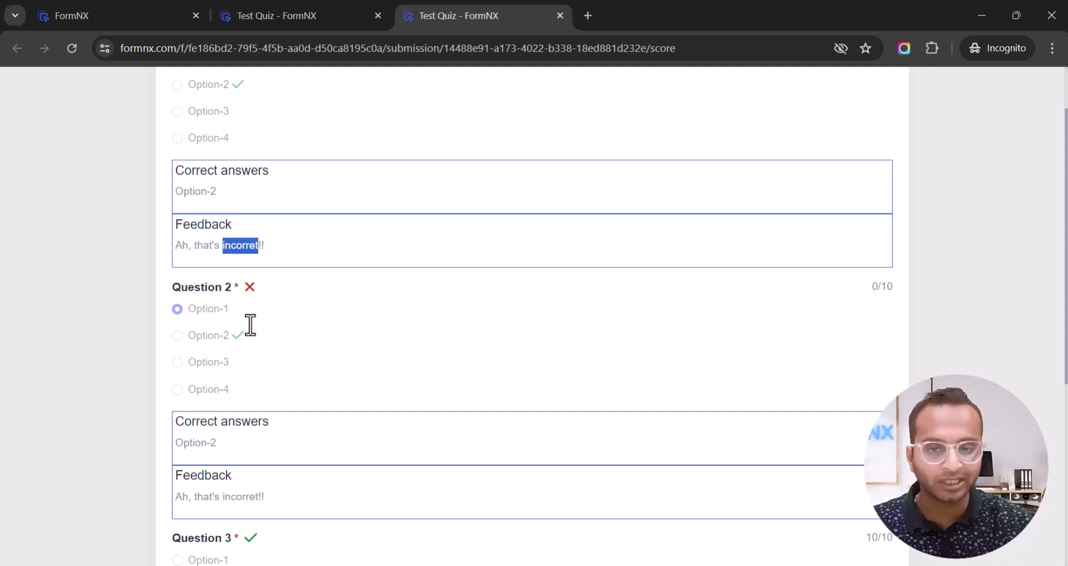
scroll(250, 325, "up", 1)
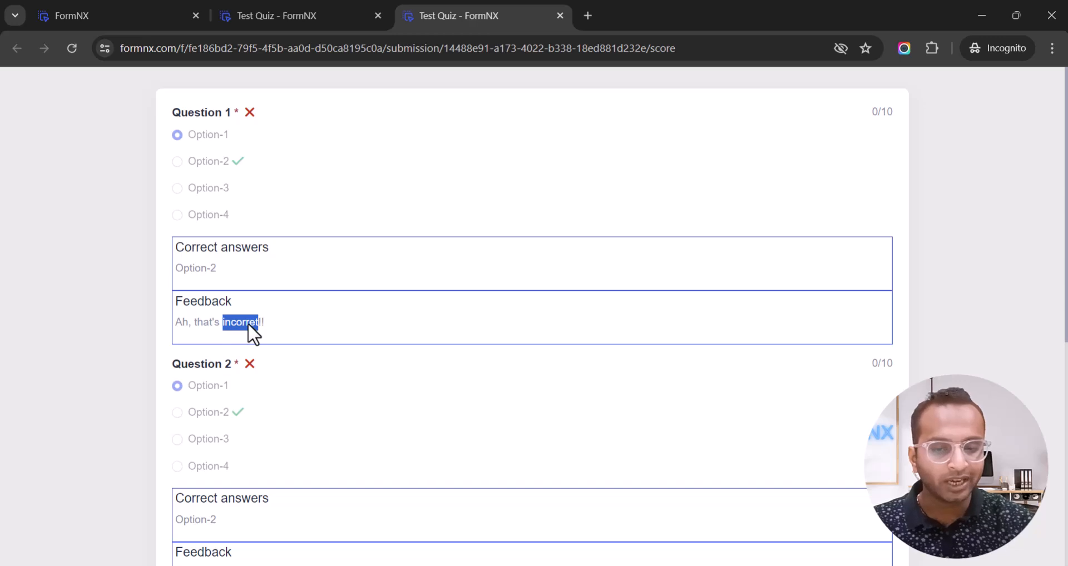
scroll(373, 239, "down", 2)
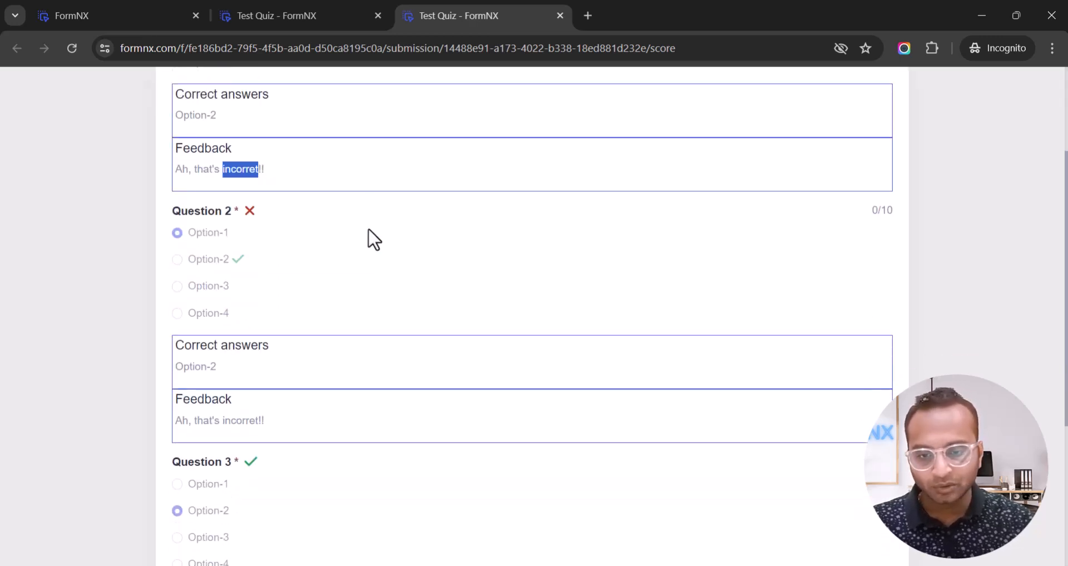
scroll(372, 239, "down", 3)
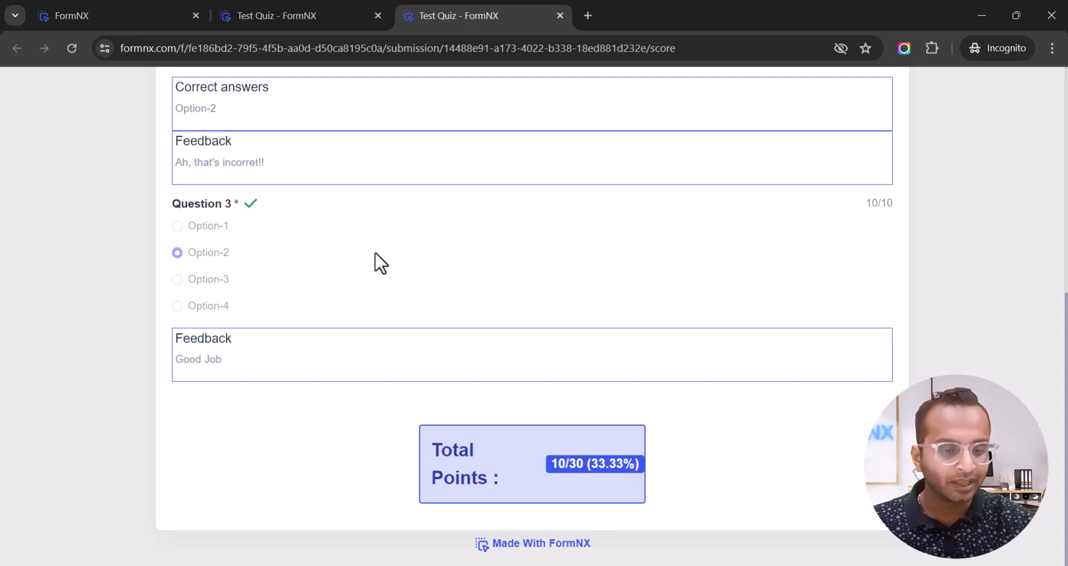
left_click_drag(430, 450, 491, 479)
left_click(493, 475)
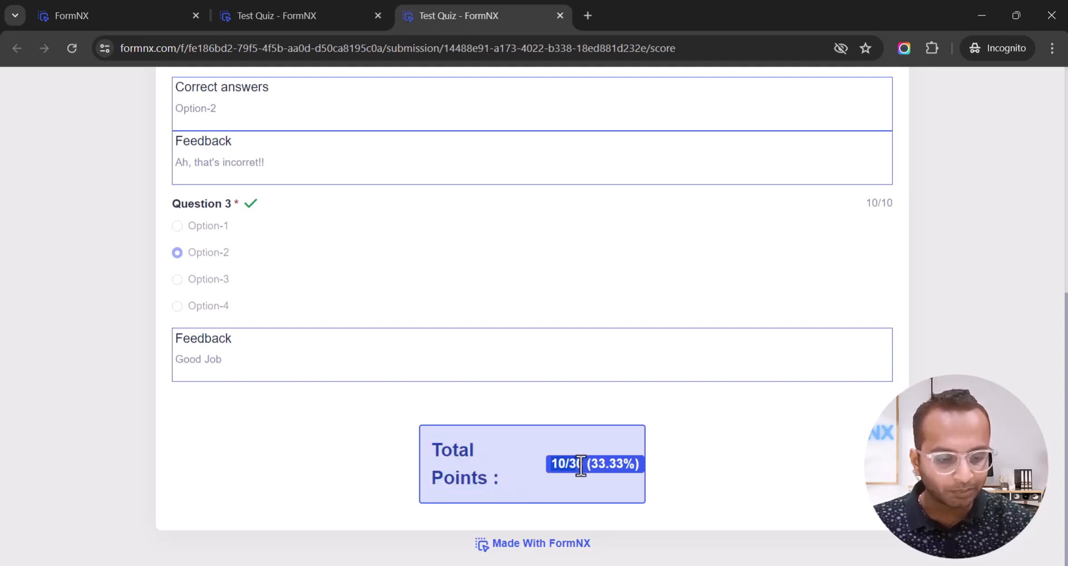
scroll(519, 436, "up", 6)
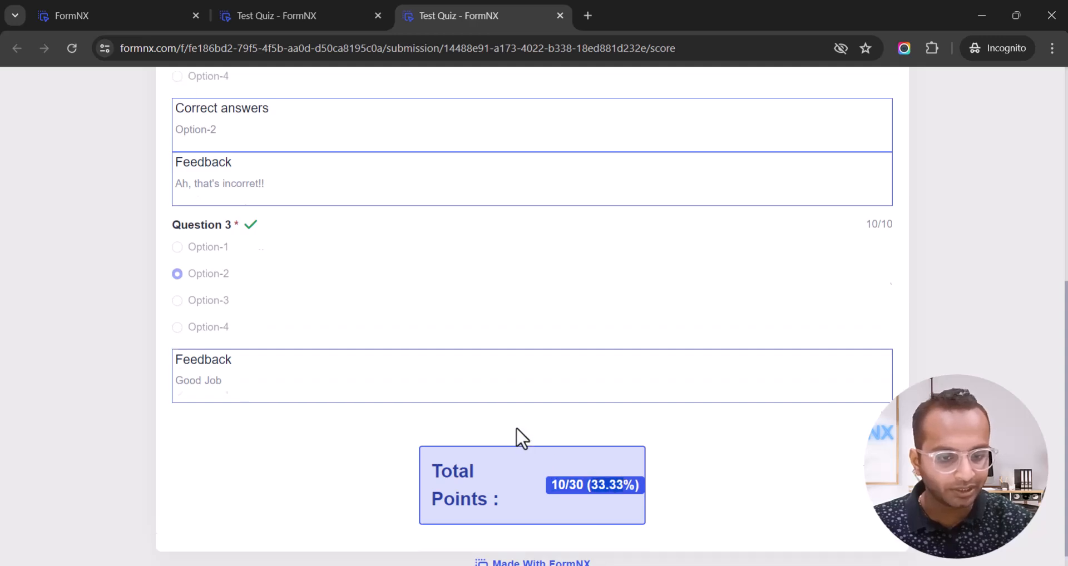
Return to the form editor and close Question 3's settings.
left_click(276, 17)
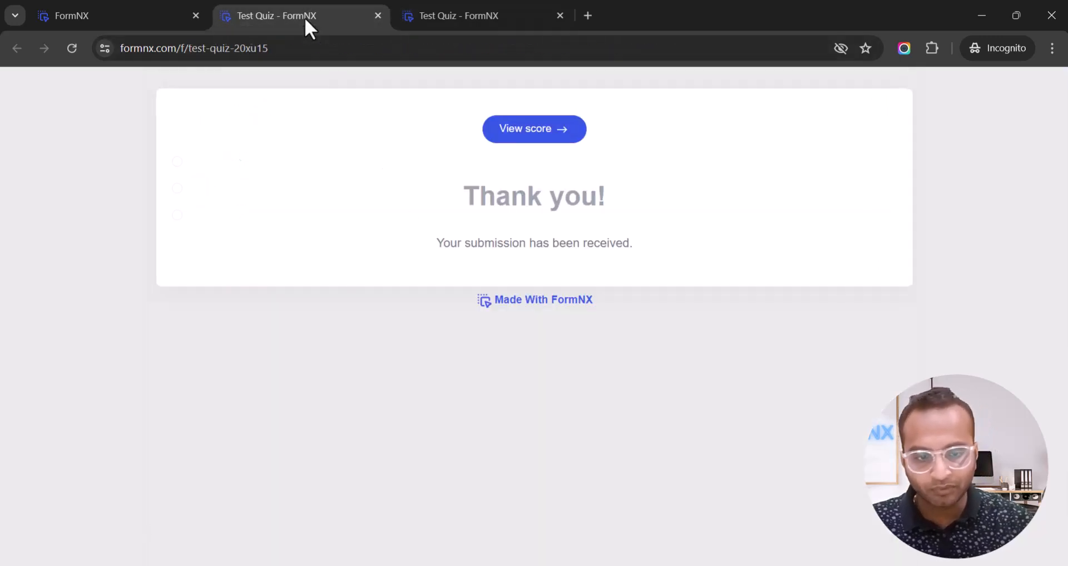
left_click(154, 12)
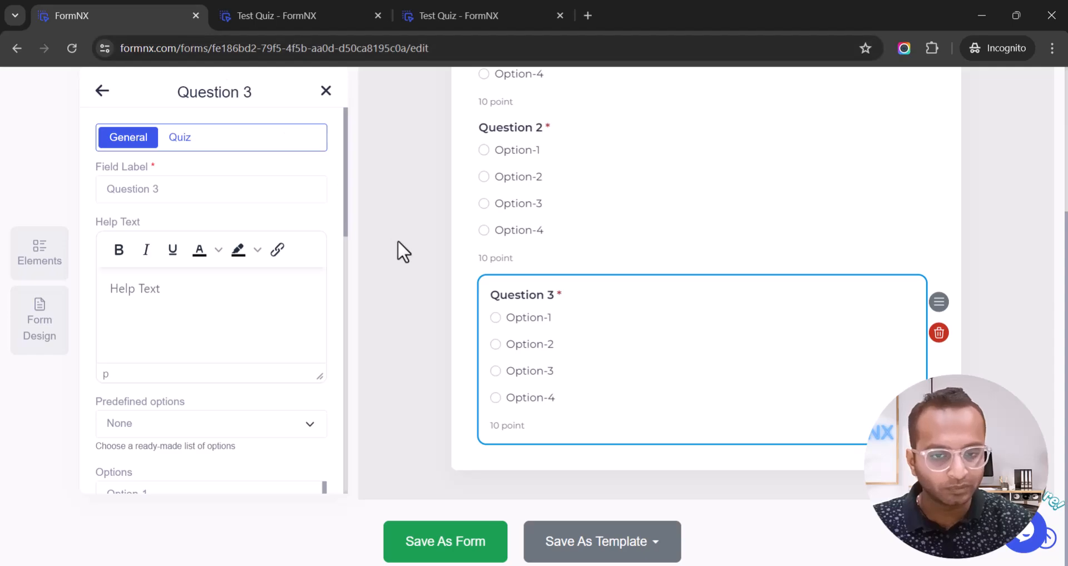
scroll(398, 241, "up", 3)
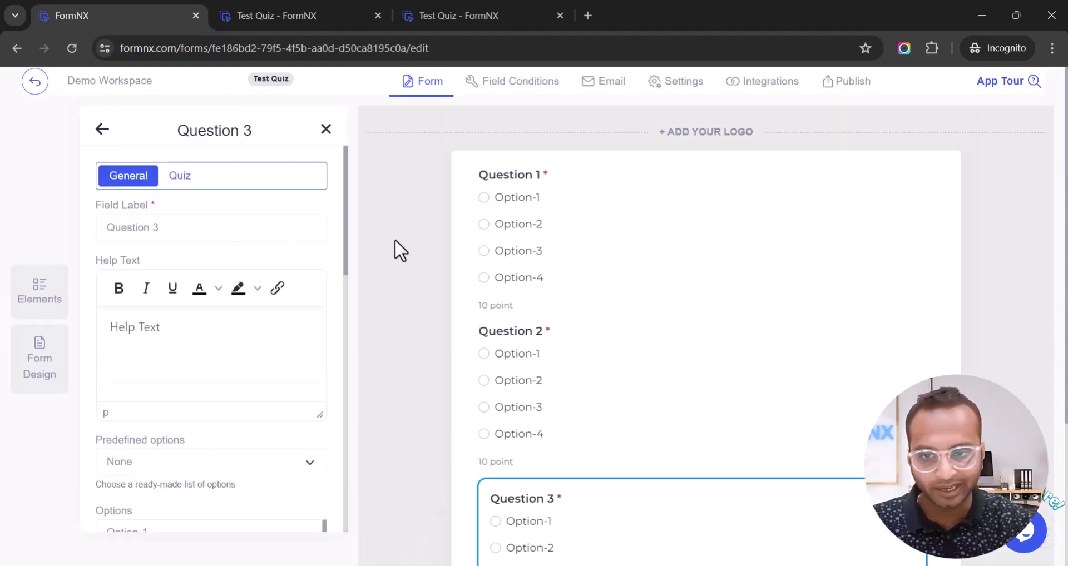
left_click(102, 129)
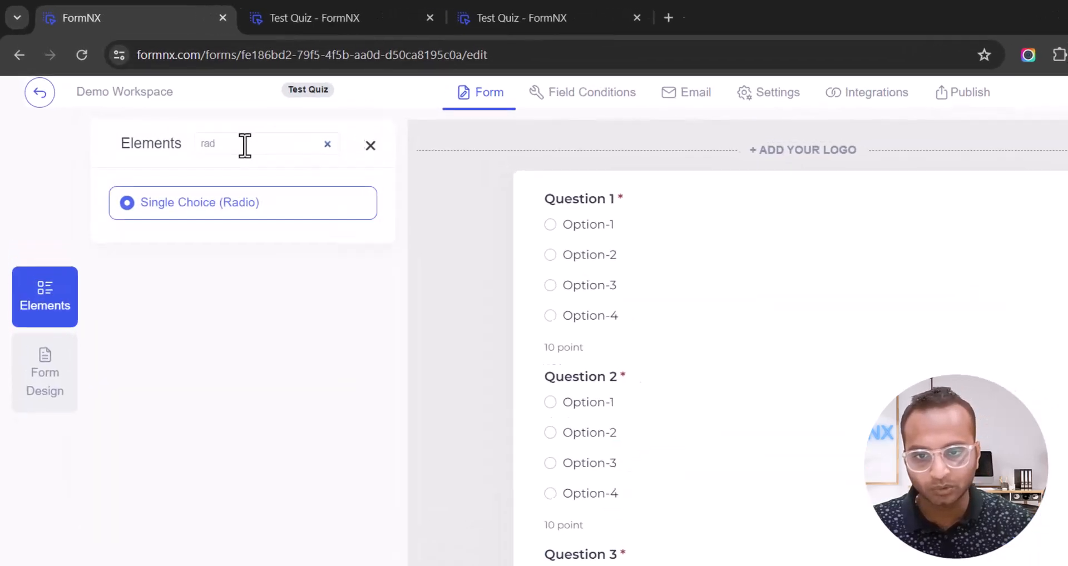
Add a Full Name element with Prefix and First Name, placing Prefix below Question 3.
double_click(244, 144)
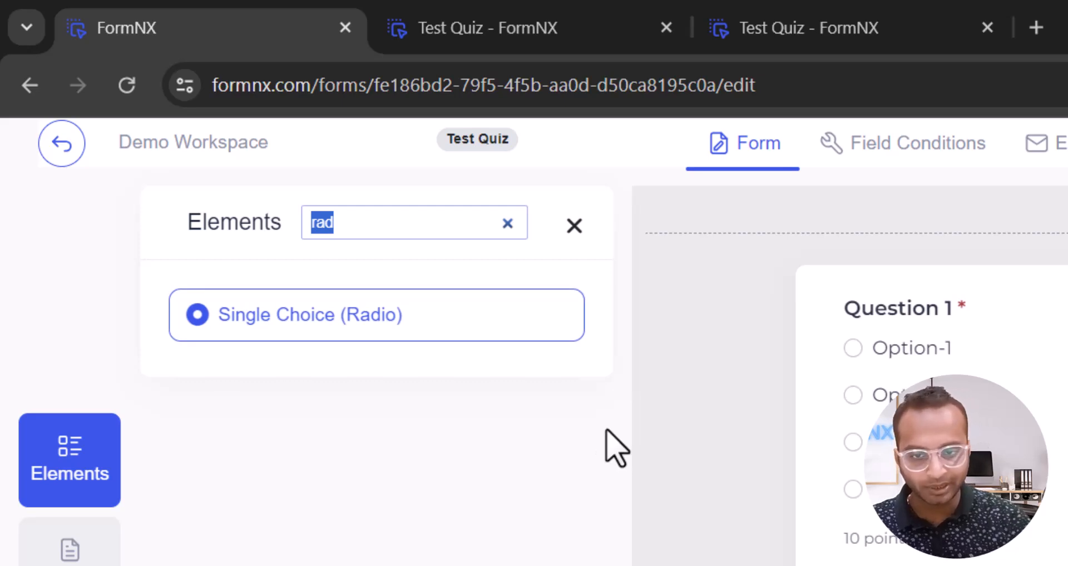
type("name")
scroll(614, 447, "down", 5)
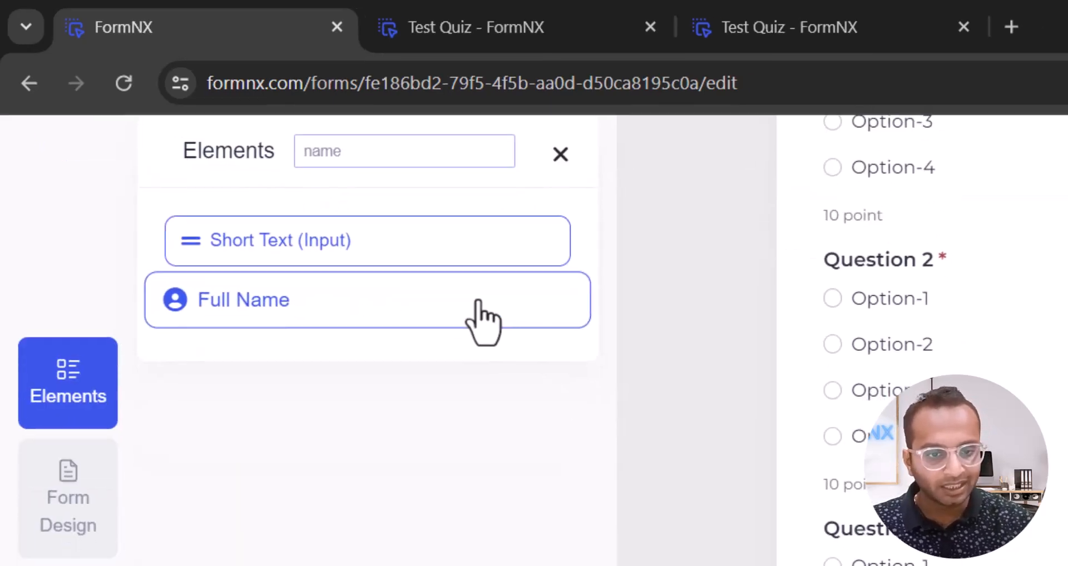
left_click_drag(483, 323, 1067, 565)
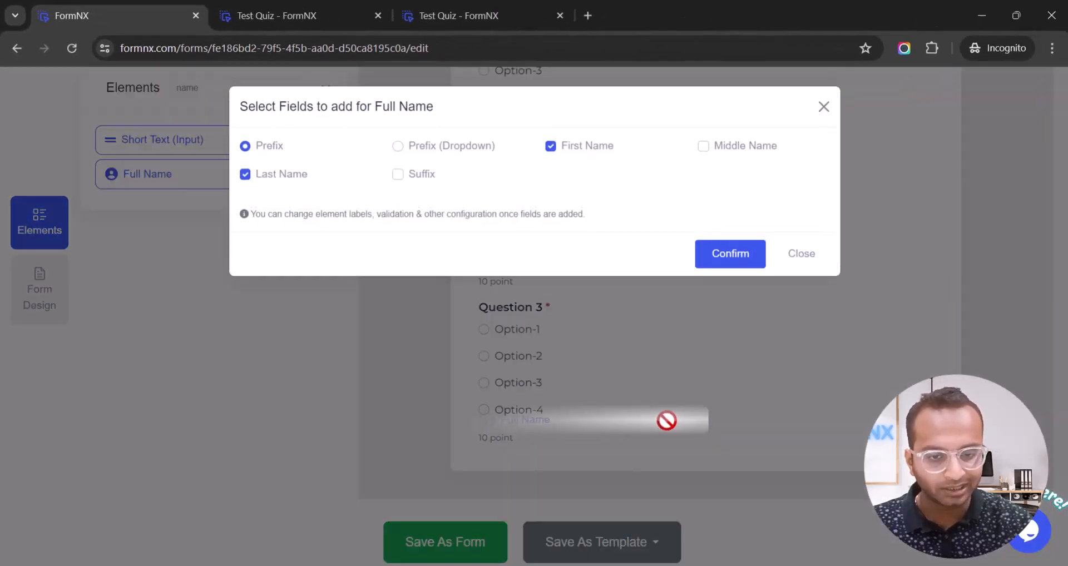
left_click_drag(666, 421, 667, 422)
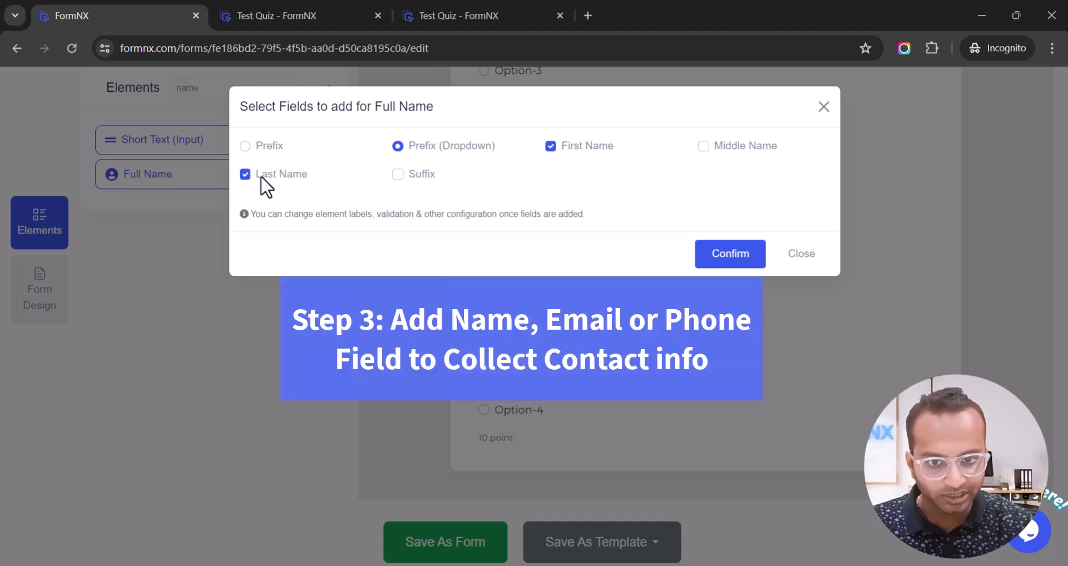
left_click(714, 254)
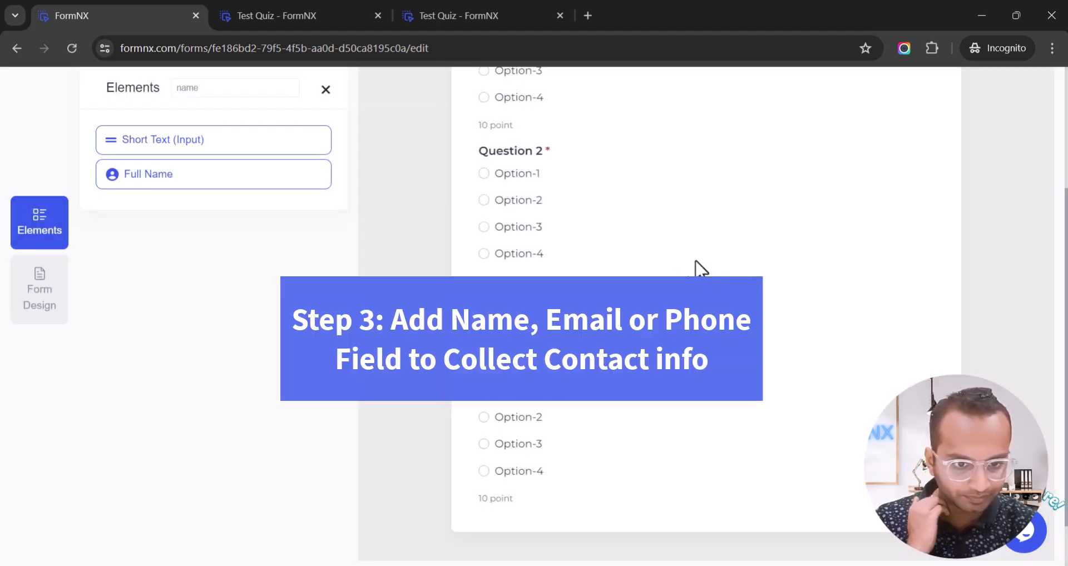
left_click_drag(499, 316, 525, 504)
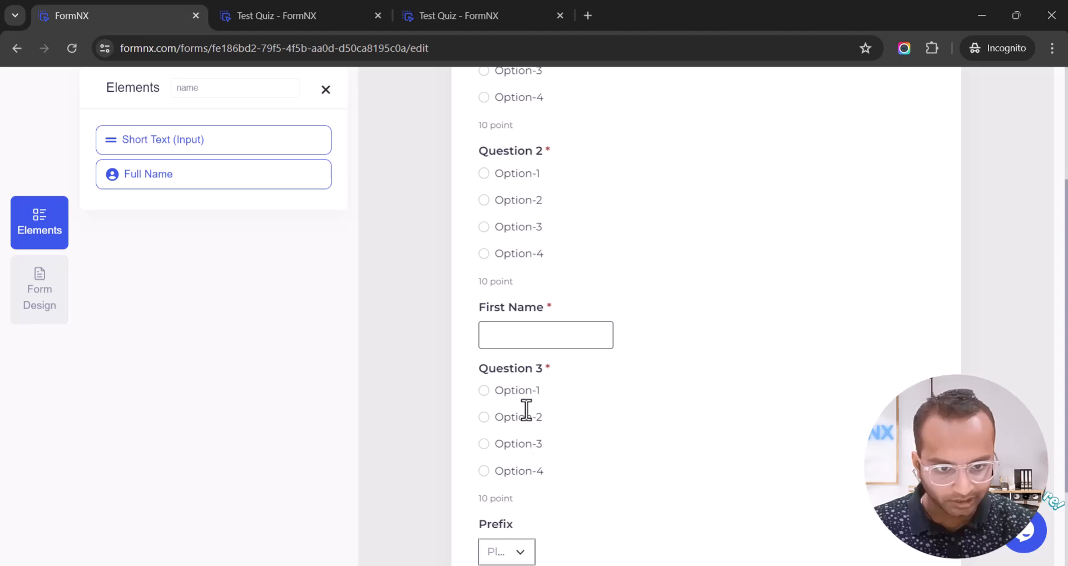
Move First Name beside Prefix and delete the Prefix field.
left_click_drag(531, 320, 706, 493)
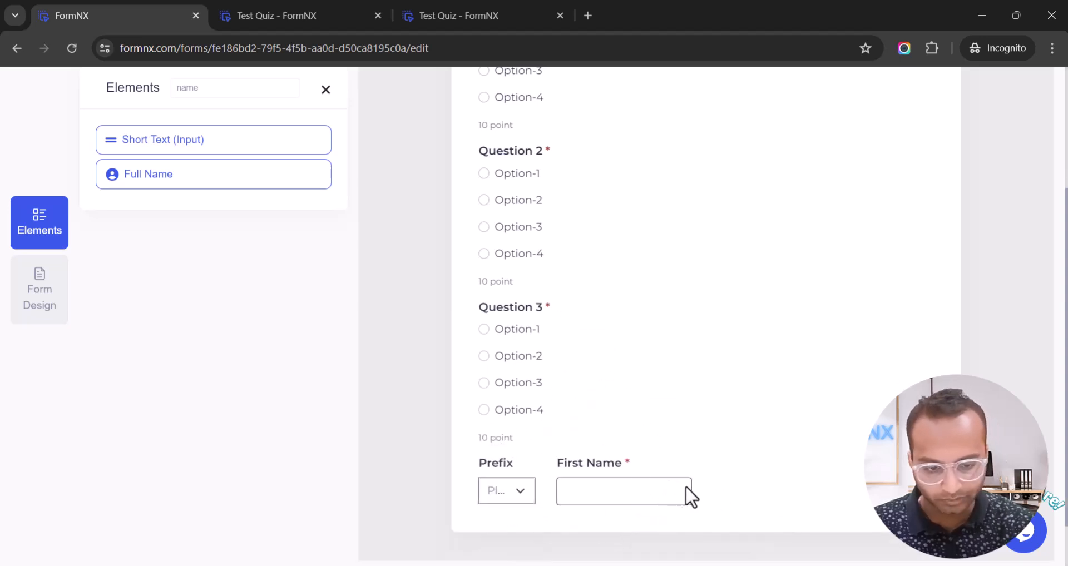
left_click(508, 474)
scroll(334, 462, "down", 10)
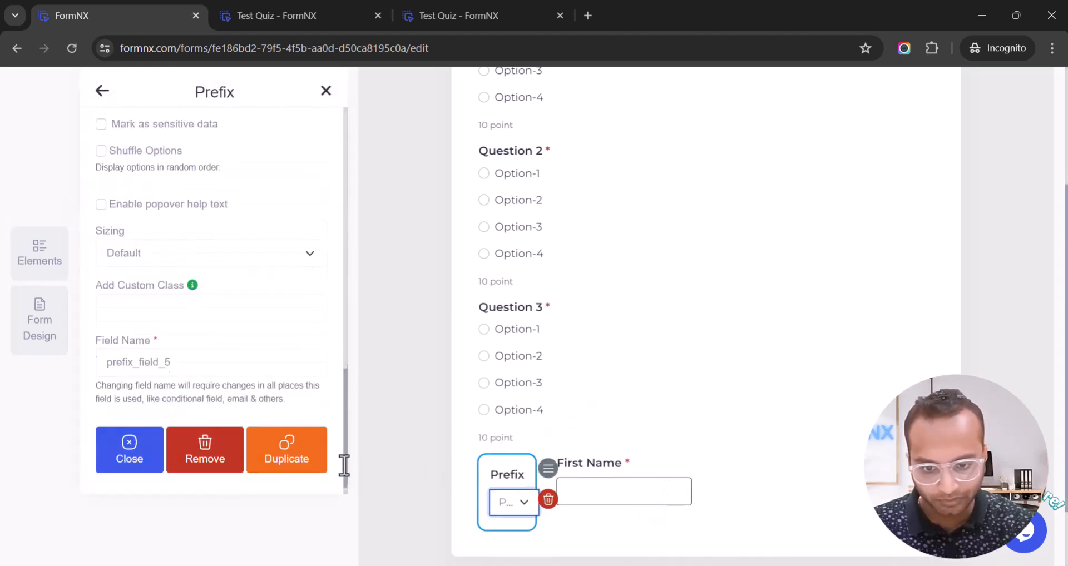
left_click(212, 466)
left_click(485, 401)
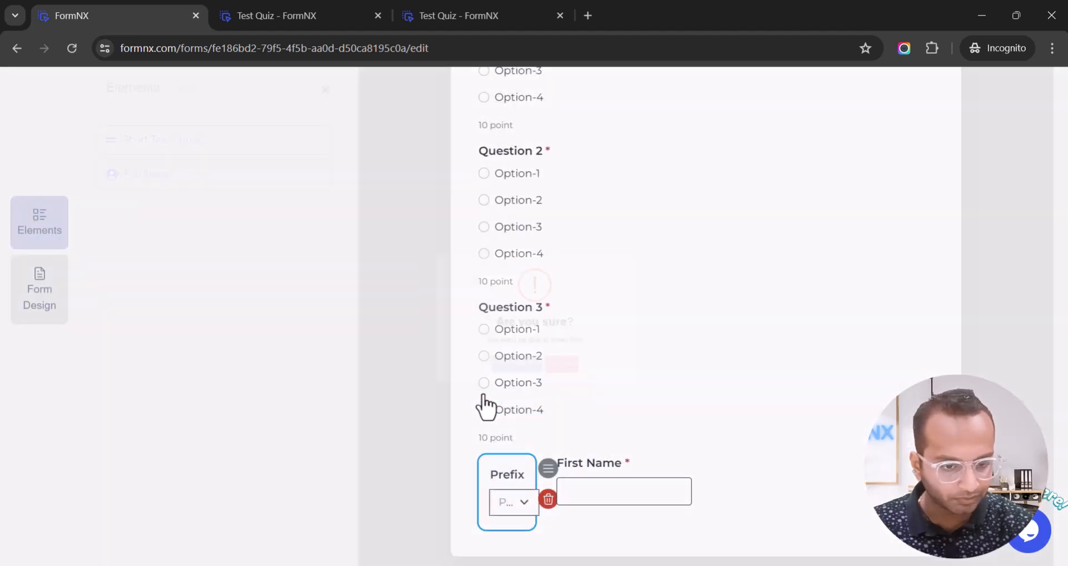
Set the First Name field's Column Width to 100%.
left_click(528, 473)
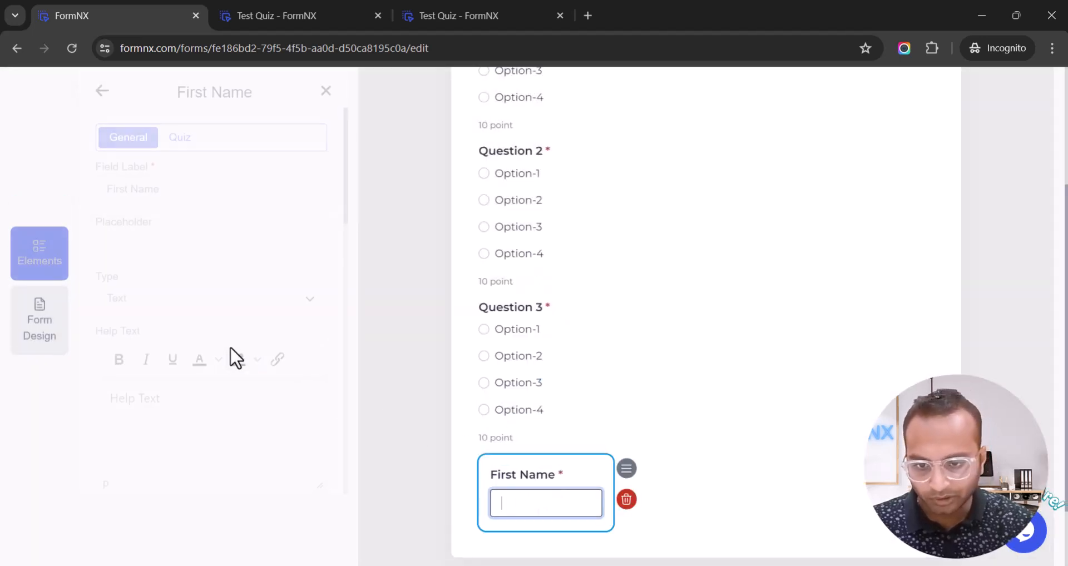
scroll(234, 356, "down", 5)
scroll(161, 349, "down", 8)
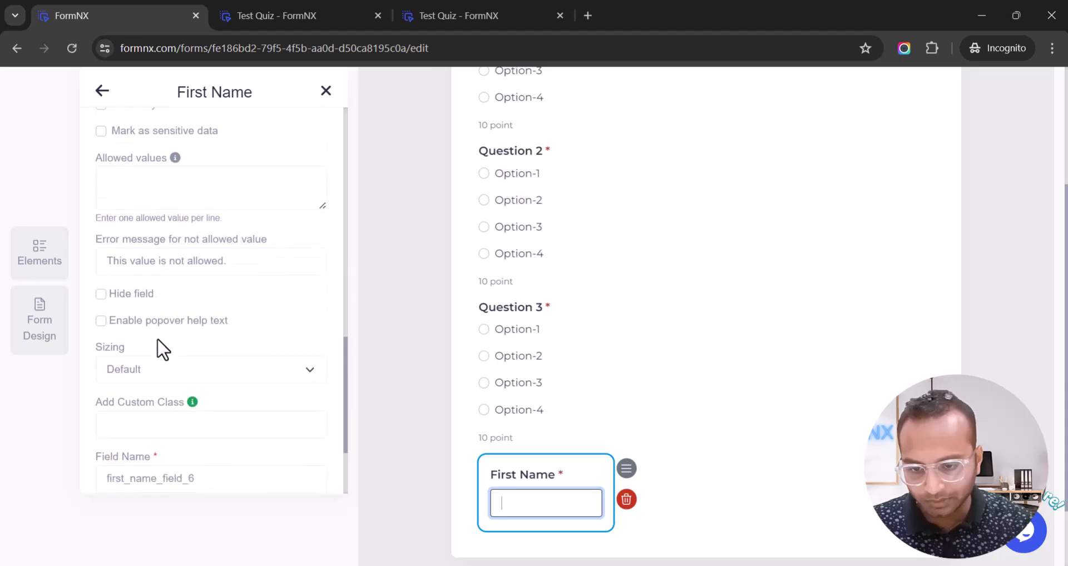
scroll(161, 349, "up", 7)
scroll(158, 348, "up", 6)
scroll(159, 376, "down", 3)
left_click(157, 375)
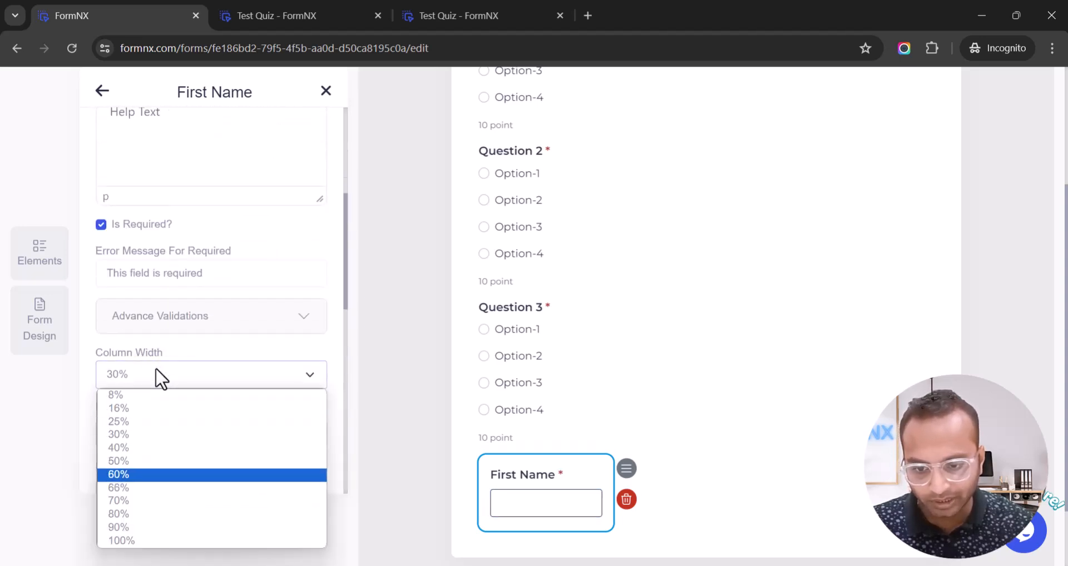
left_click(131, 538)
scroll(131, 477, "up", 8)
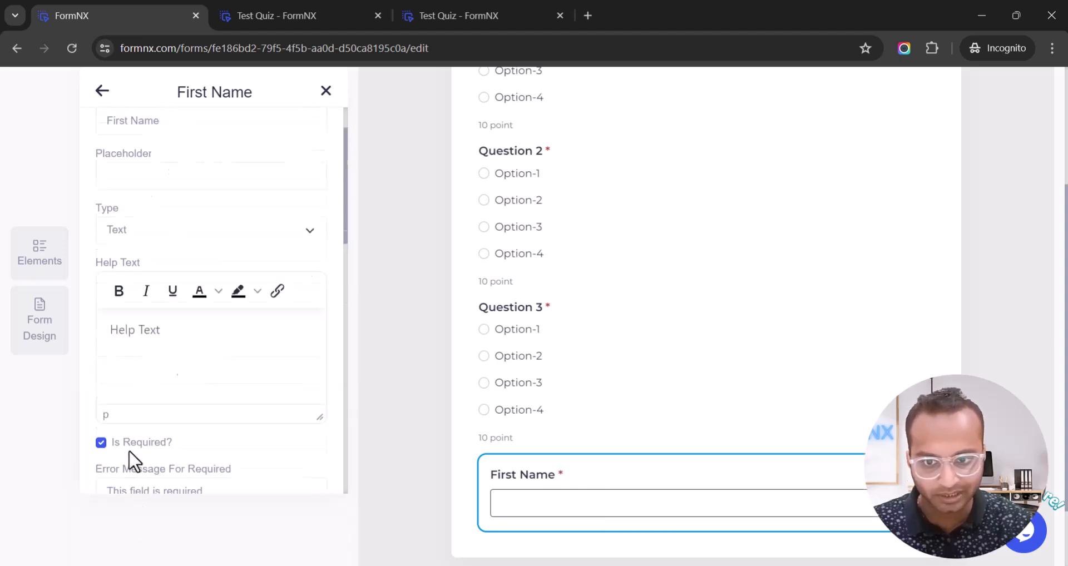
Relabel the First Name field 'Your Name'.
double_click(121, 189)
key("BackSpace")
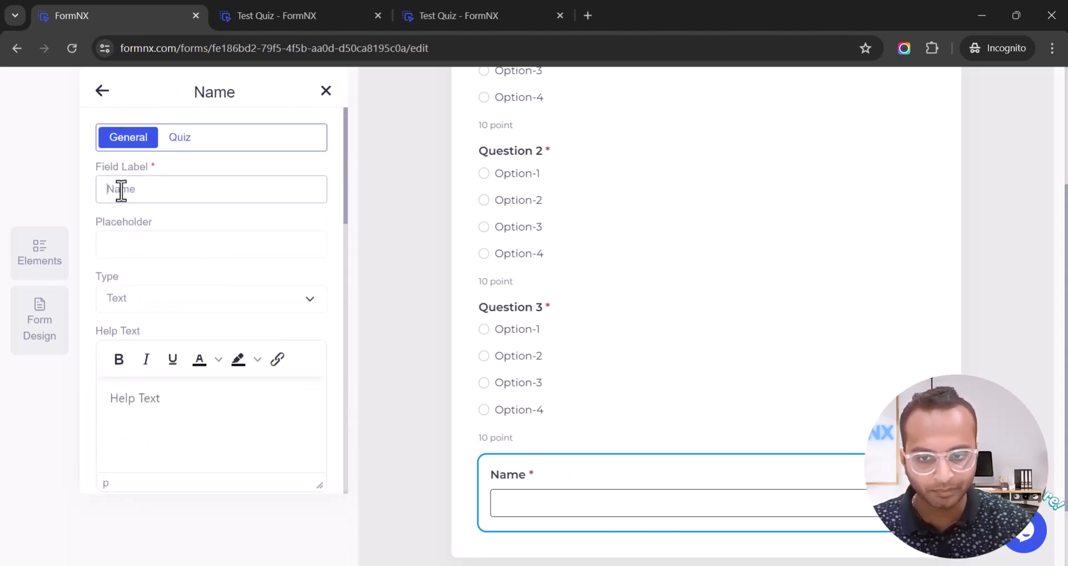
type("Uo")
key("BackSpace")
key("BackSpace")
type("Your")
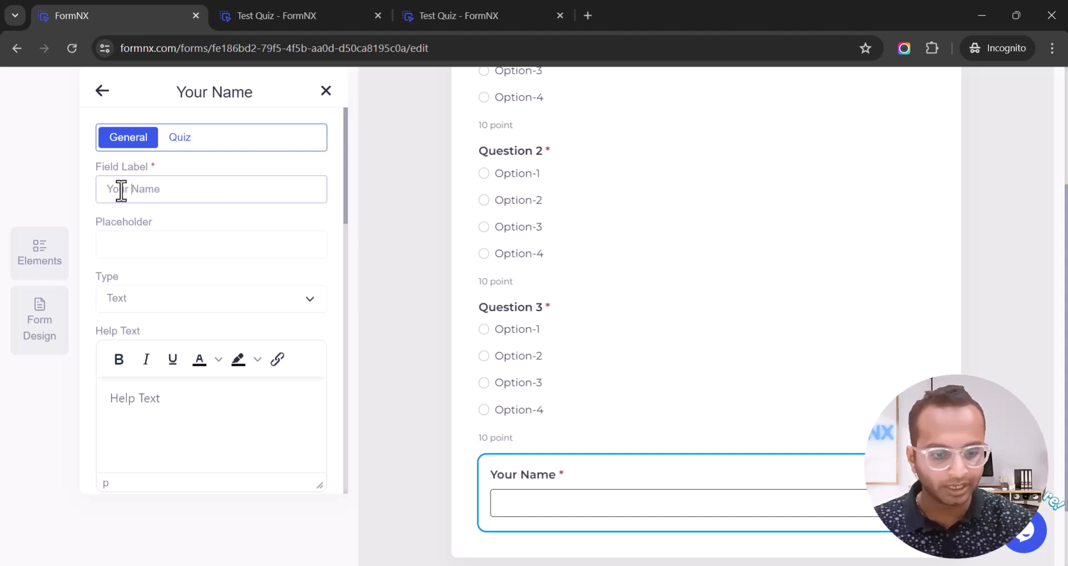
scroll(122, 197, "down", 3)
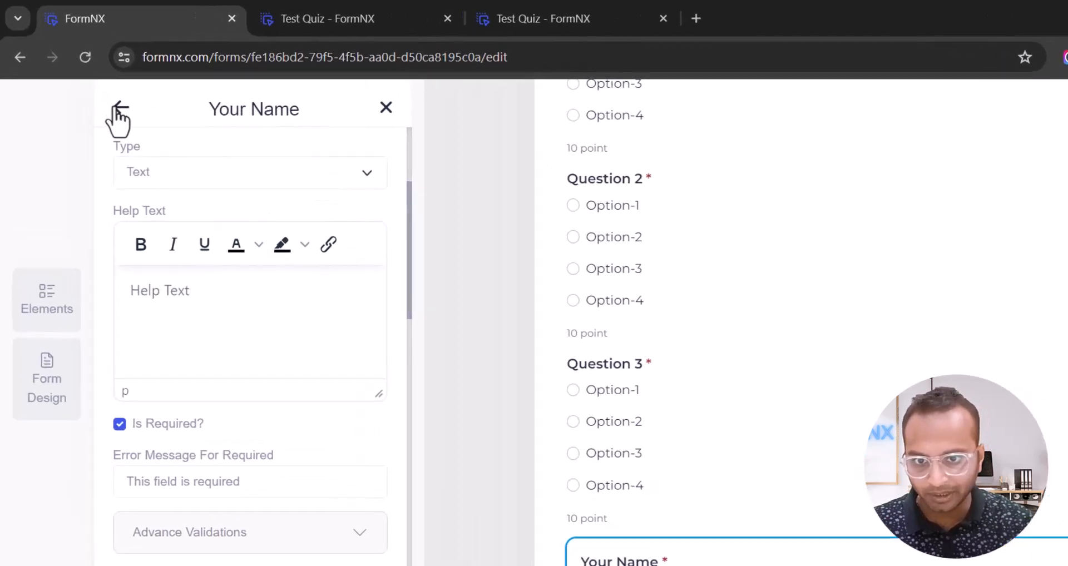
Search the element list for 'email'.
left_click(118, 108)
double_click(240, 110)
type("email")
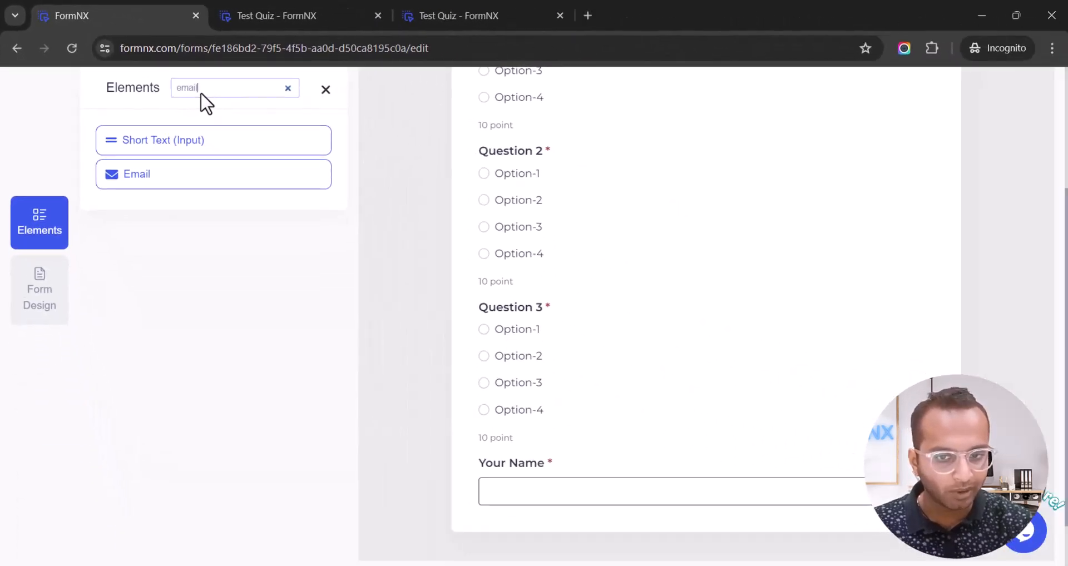
Add an Email field below Your Name and mark it required.
scroll(389, 203, "down", 1)
left_click_drag(288, 183, 635, 446)
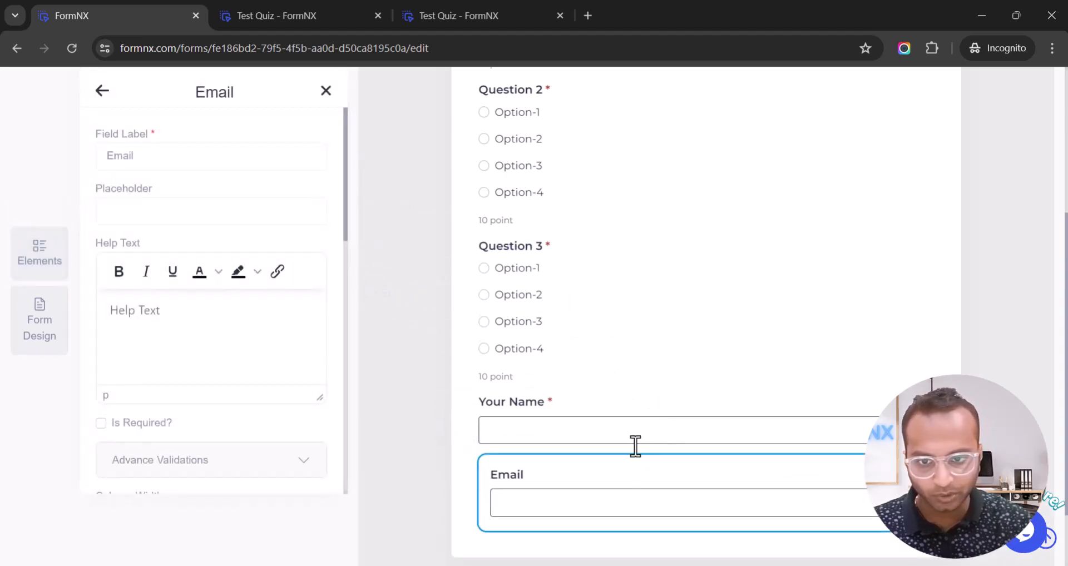
scroll(178, 292, "down", 2)
left_click(156, 272)
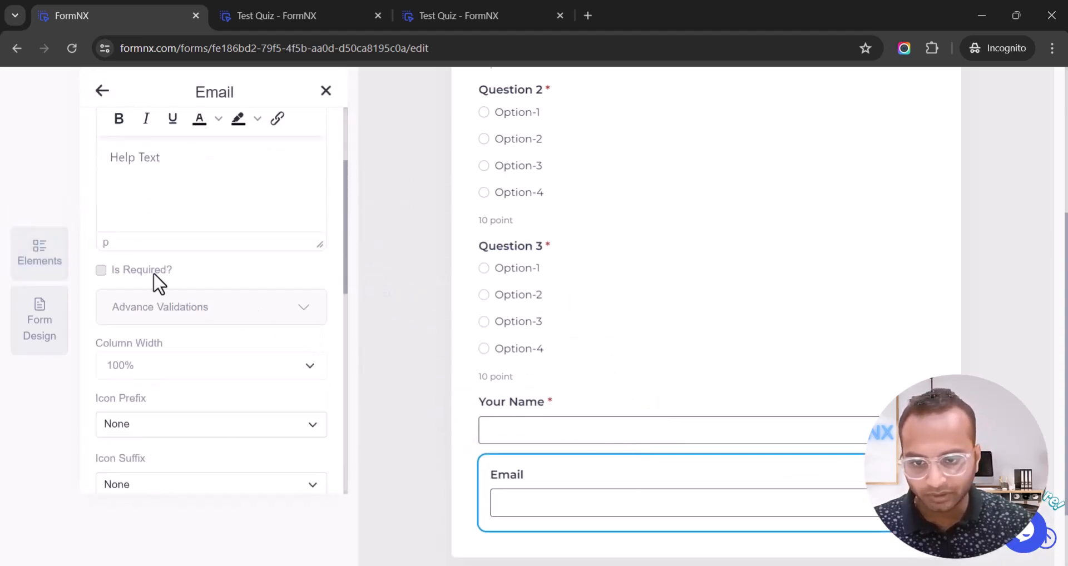
Search elements for 'ph' and add an optional Phone field below Email.
scroll(136, 136, "up", 3)
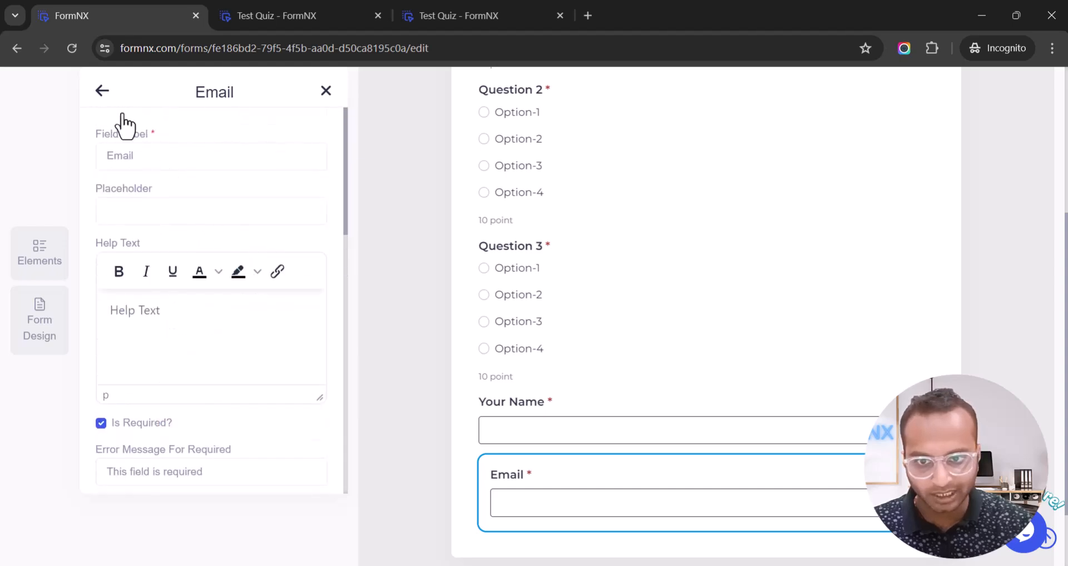
left_click(102, 90)
double_click(227, 93)
type("ph")
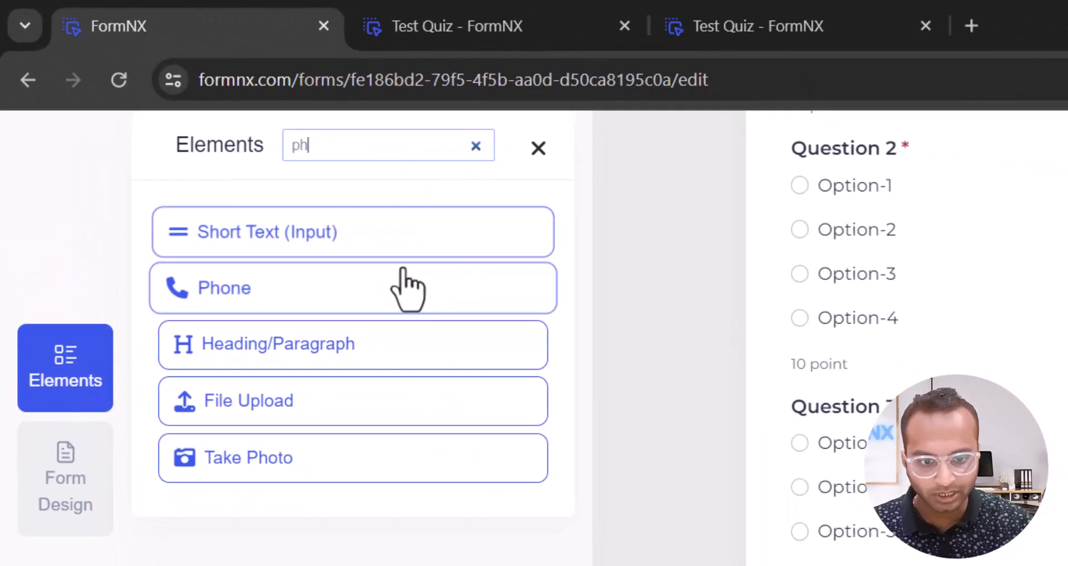
left_click_drag(407, 289, 588, 505)
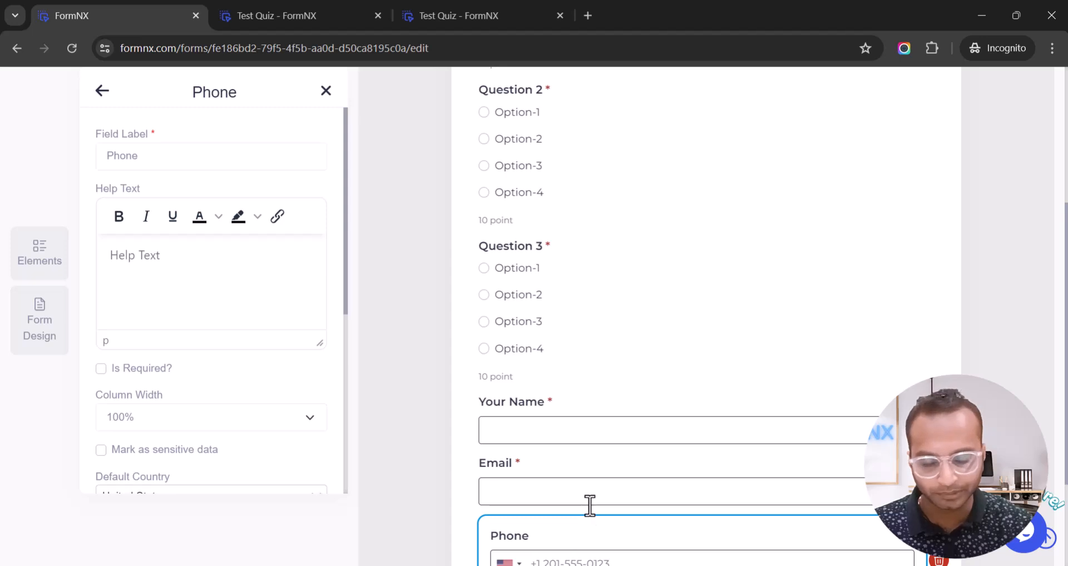
Save the form with Save As Form and dismiss the confirmation.
scroll(590, 514, "down", 3)
left_click(470, 543)
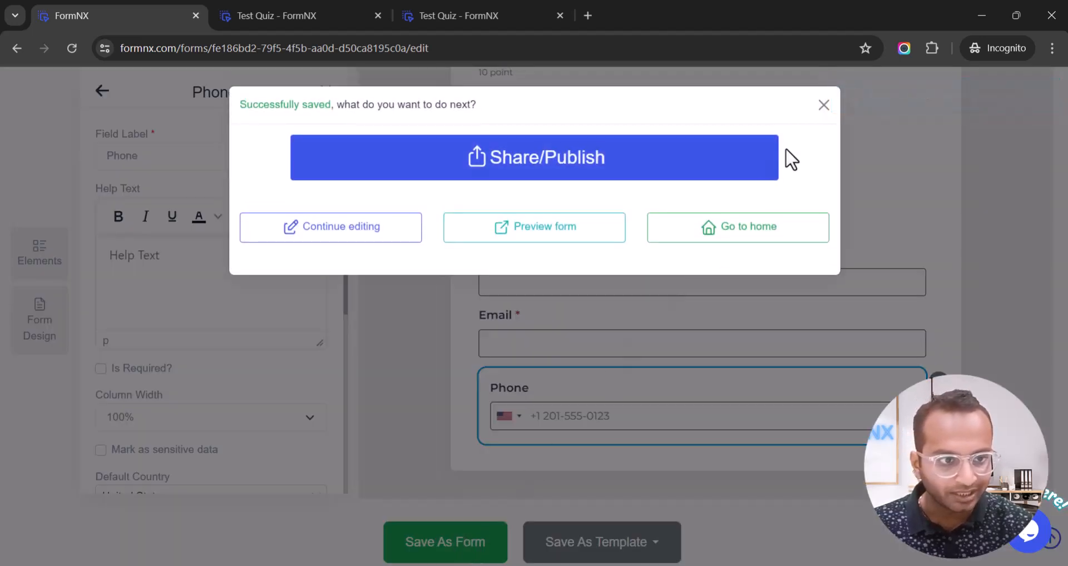
left_click(823, 104)
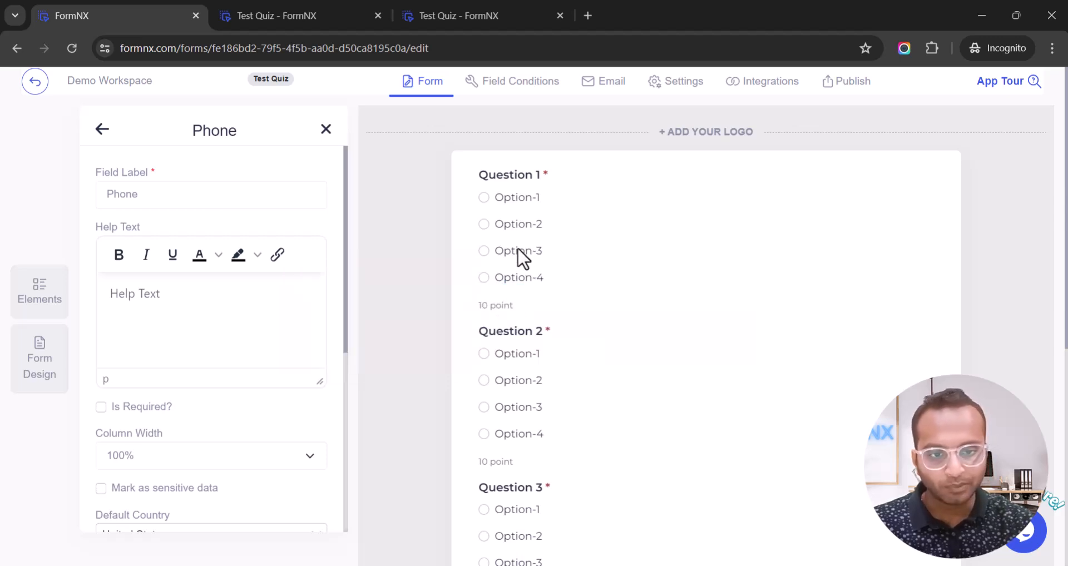
Review Question 1's quiz points and correct answer in its Quiz tab.
left_click(523, 204)
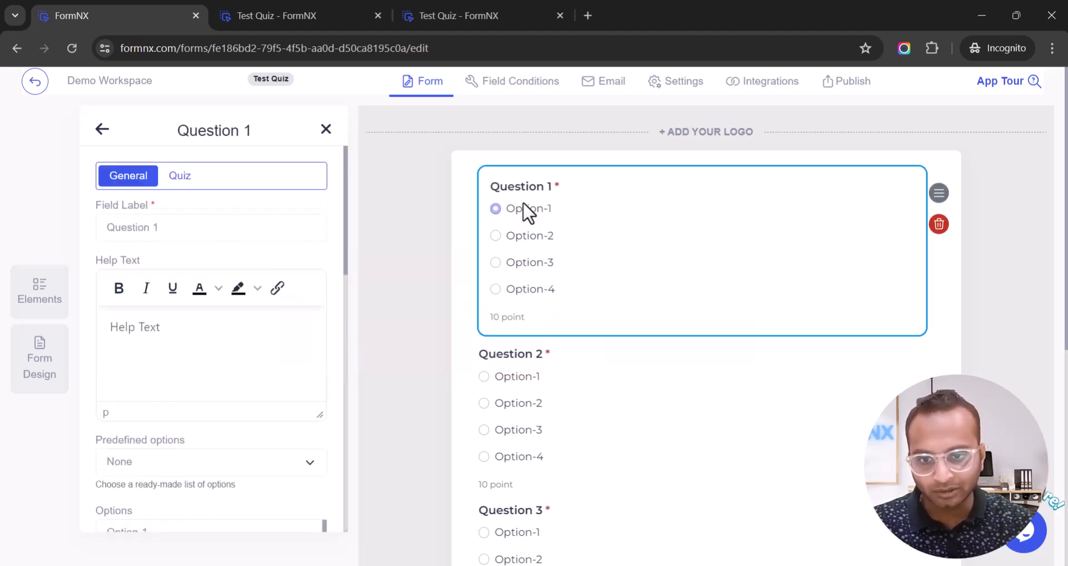
left_click(175, 177)
scroll(174, 376, "down", 1)
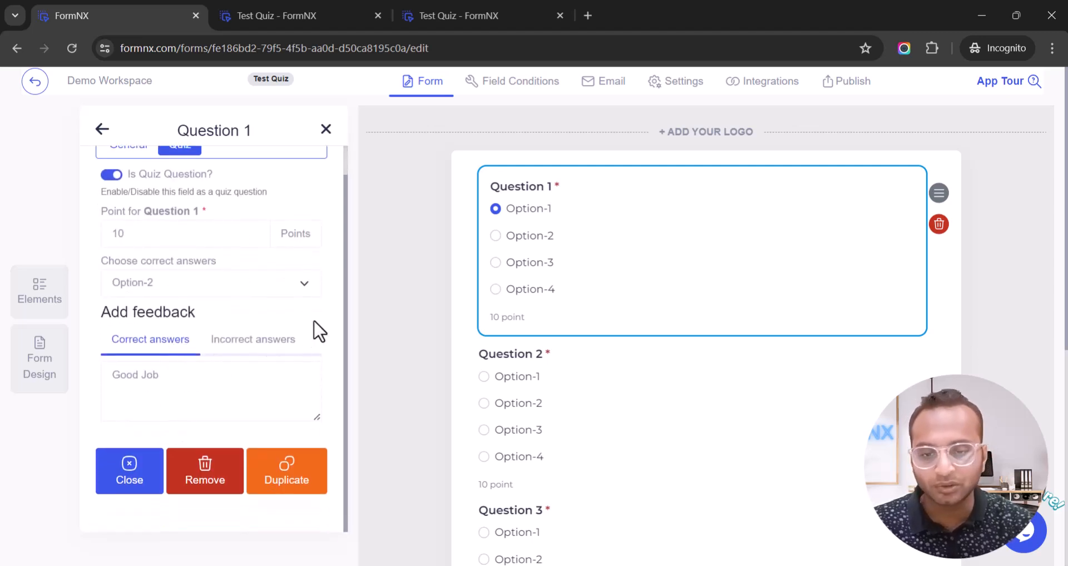
scroll(318, 330, "up", 1)
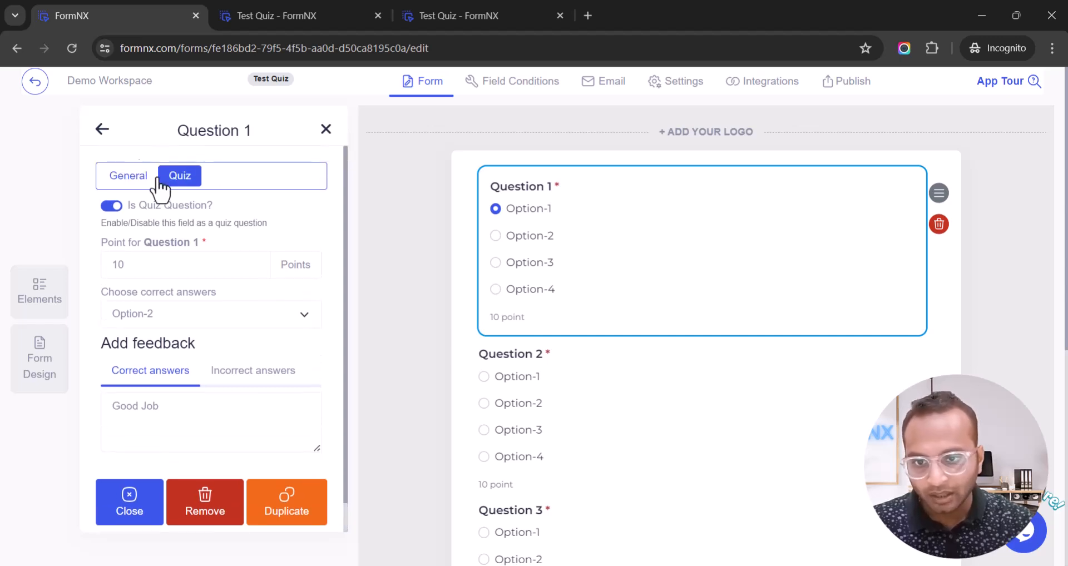
left_click(102, 129)
scroll(106, 136, "down", 7)
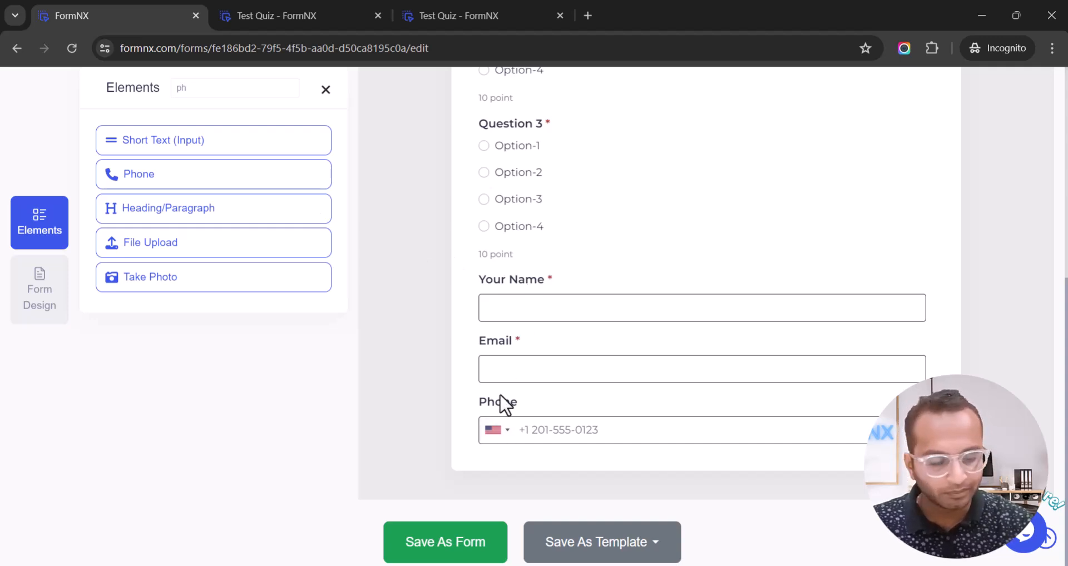
scroll(419, 217, "up", 2)
Reload the published Test Quiz page so it shows the saved form.
left_click(333, 18)
left_click(76, 47)
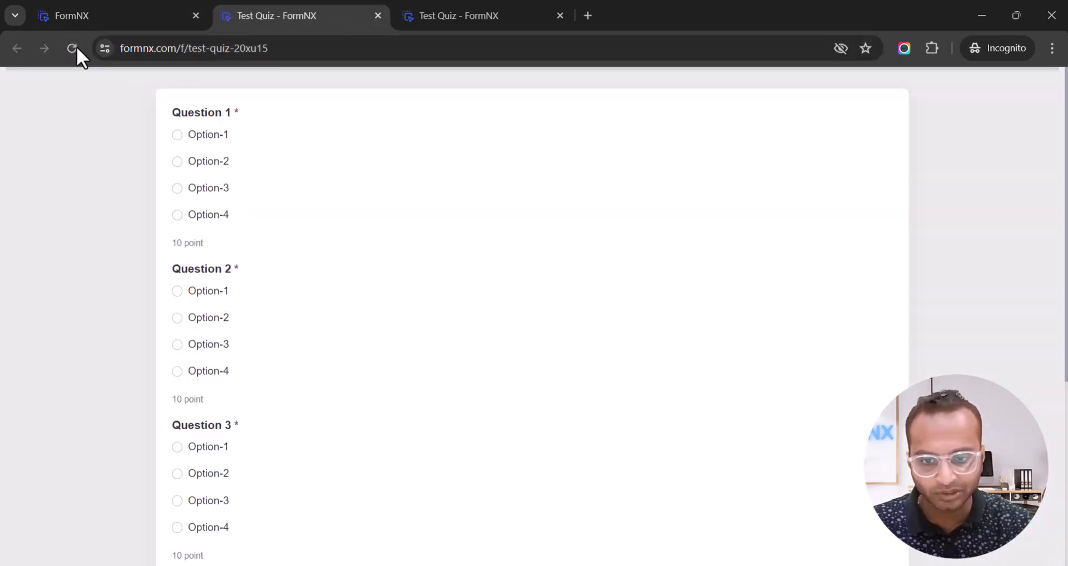
left_click(145, 25)
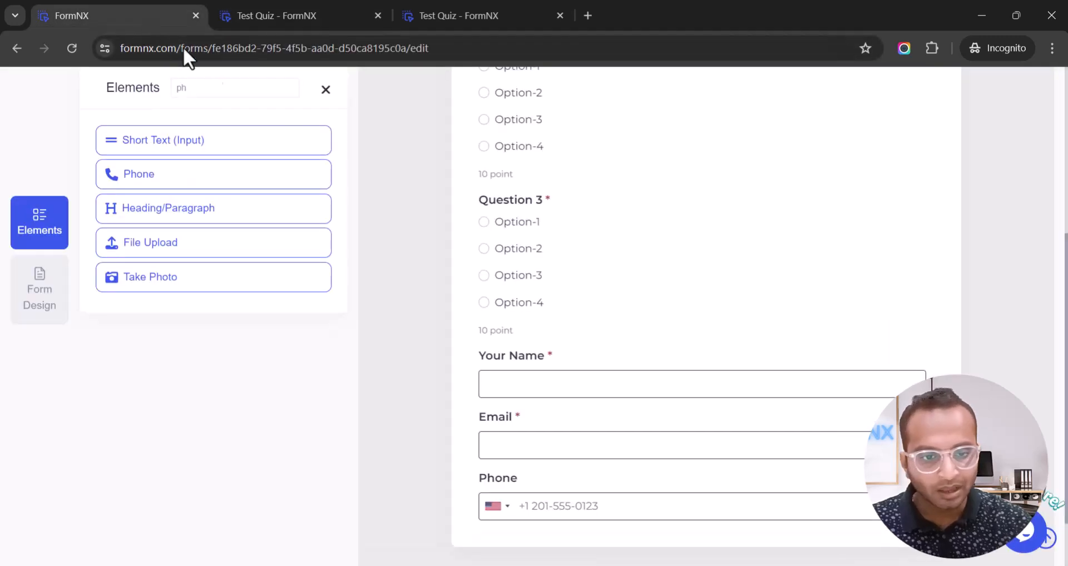
scroll(554, 256, "up", 5)
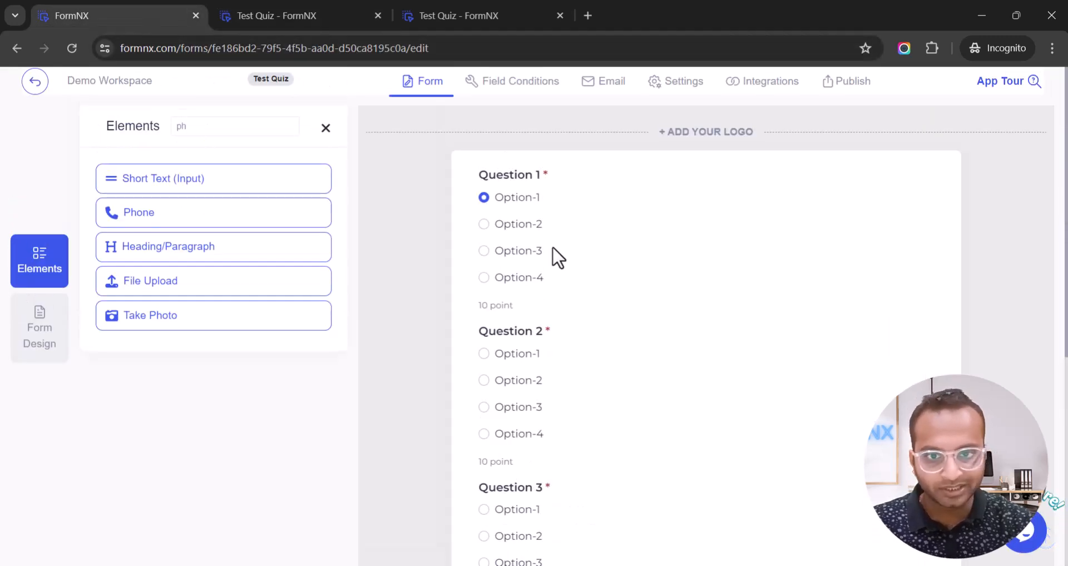
left_click(299, 15)
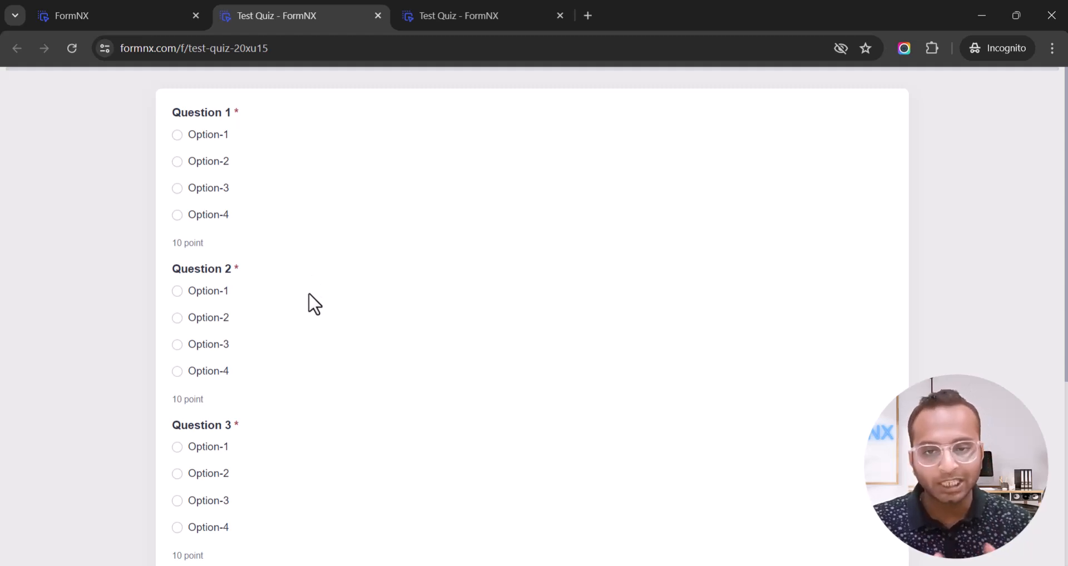
left_click(132, 17)
Search elements for 'page' and place the first Page Break in the form.
double_click(226, 127)
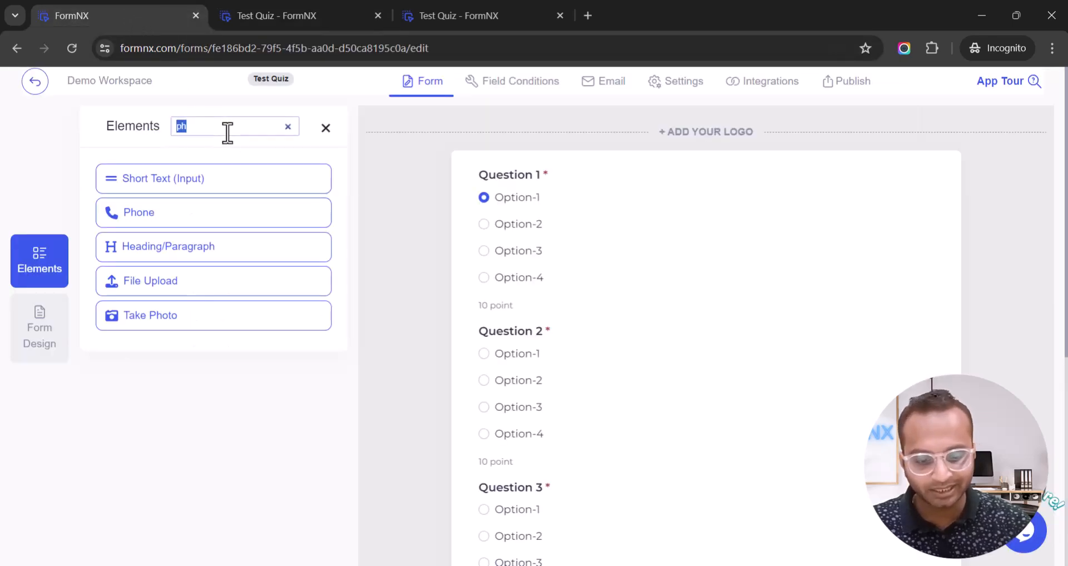
type("lin")
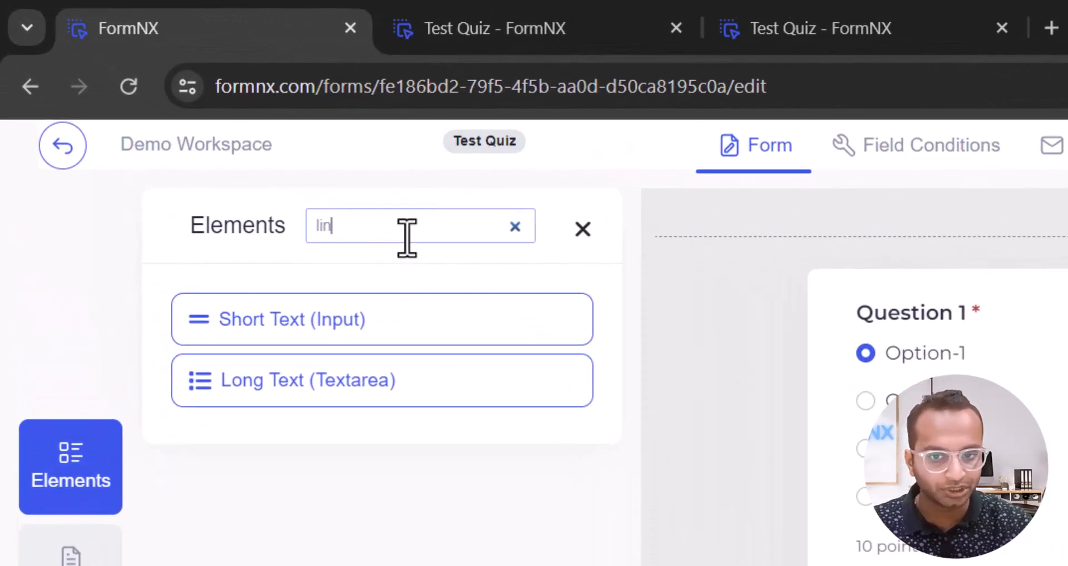
key("ctrl+a")
type("divi")
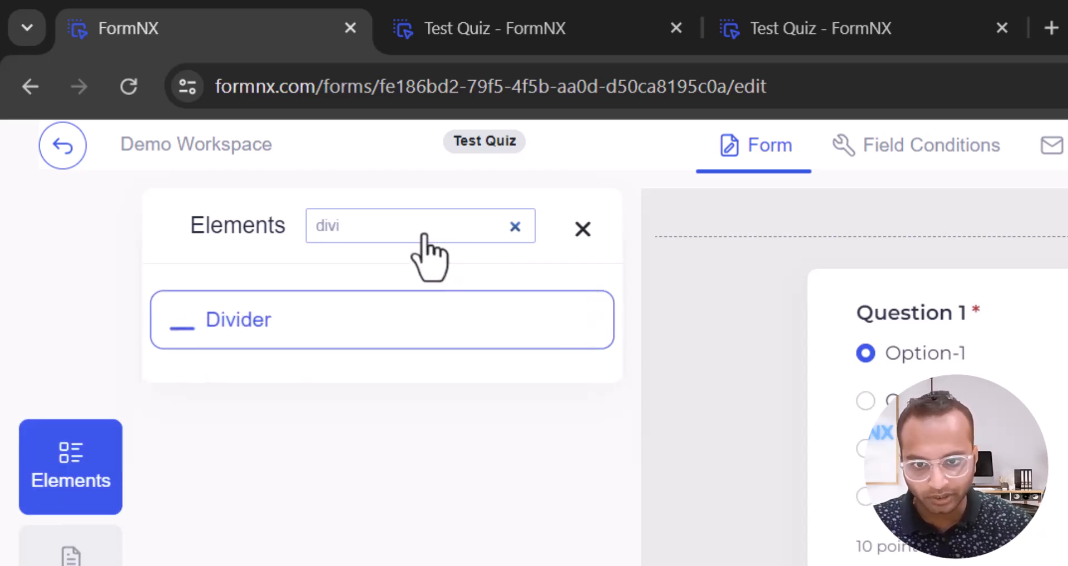
double_click(427, 234)
type("page")
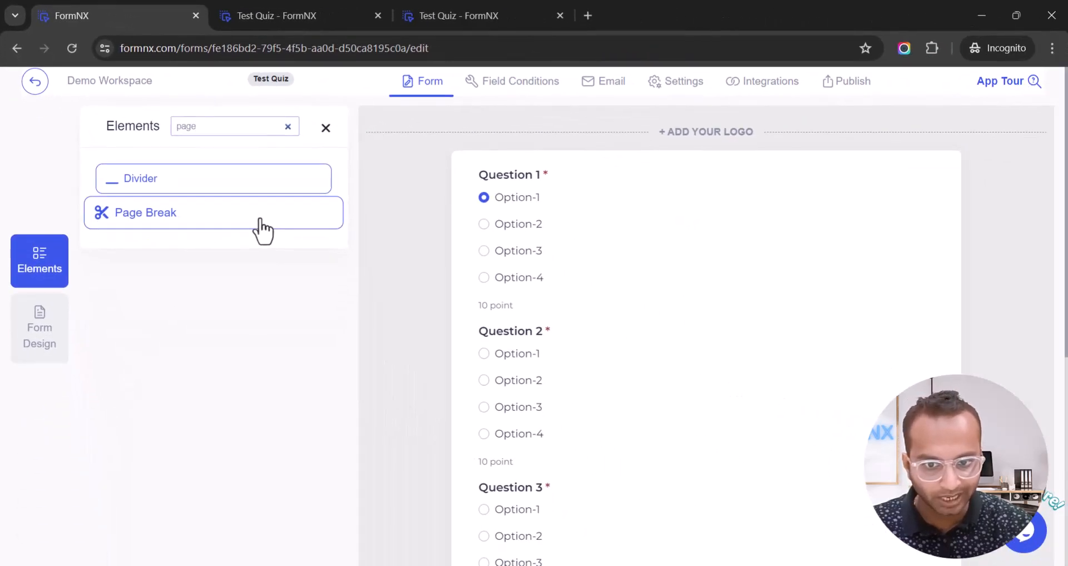
left_click_drag(319, 281, 761, 400)
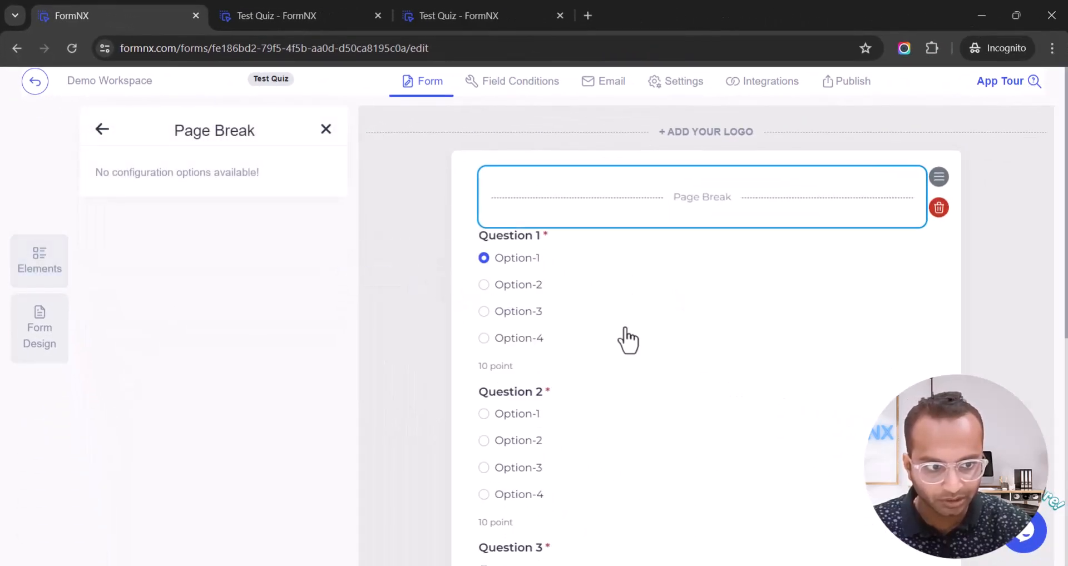
left_click_drag(945, 192, 930, 276)
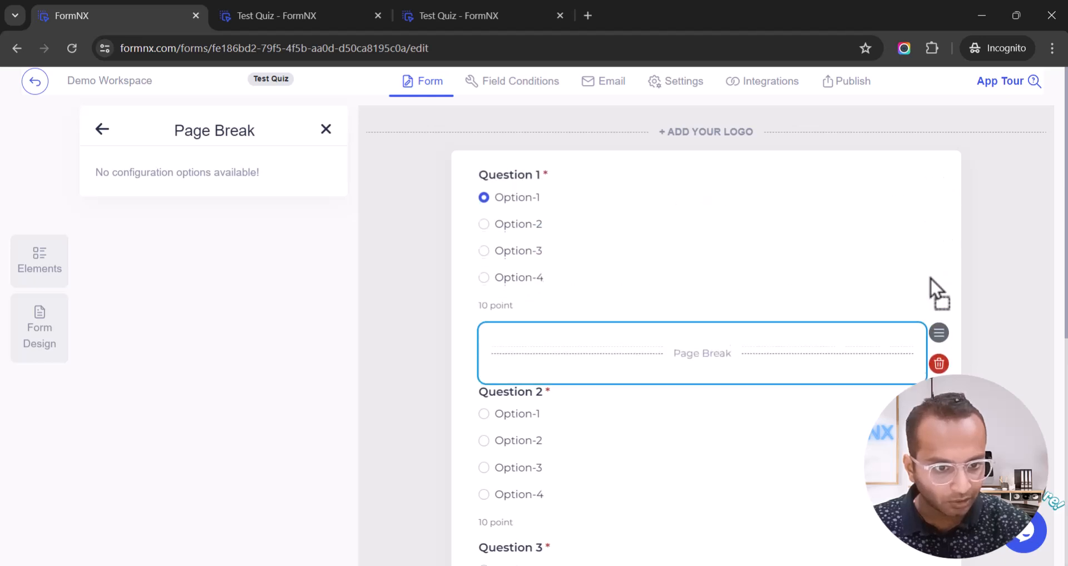
scroll(929, 289, "down", 4)
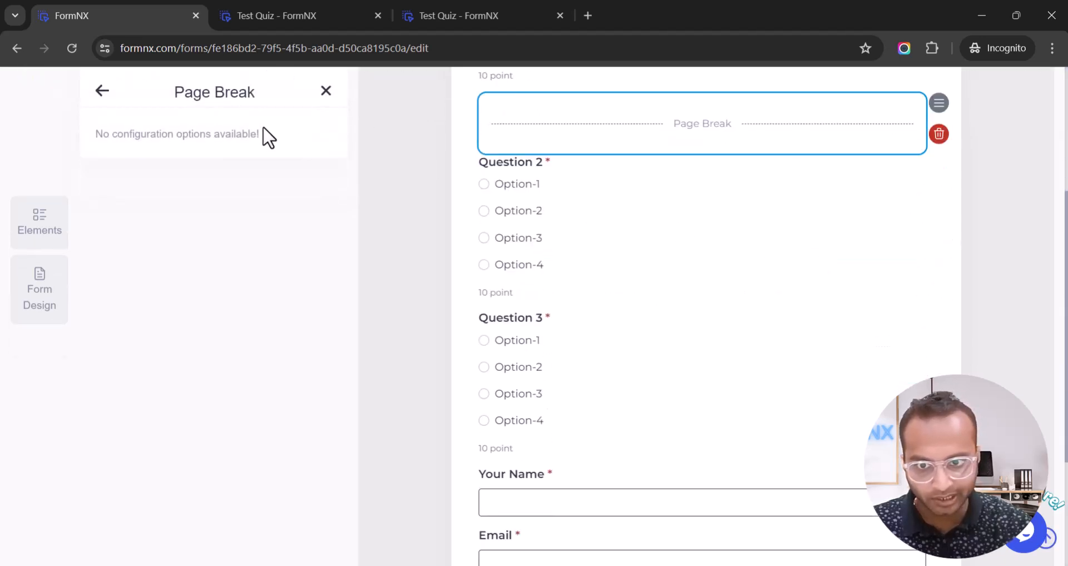
left_click(102, 91)
Add Page Breaks below Question 2 and Question 3.
left_click_drag(176, 183, 625, 295)
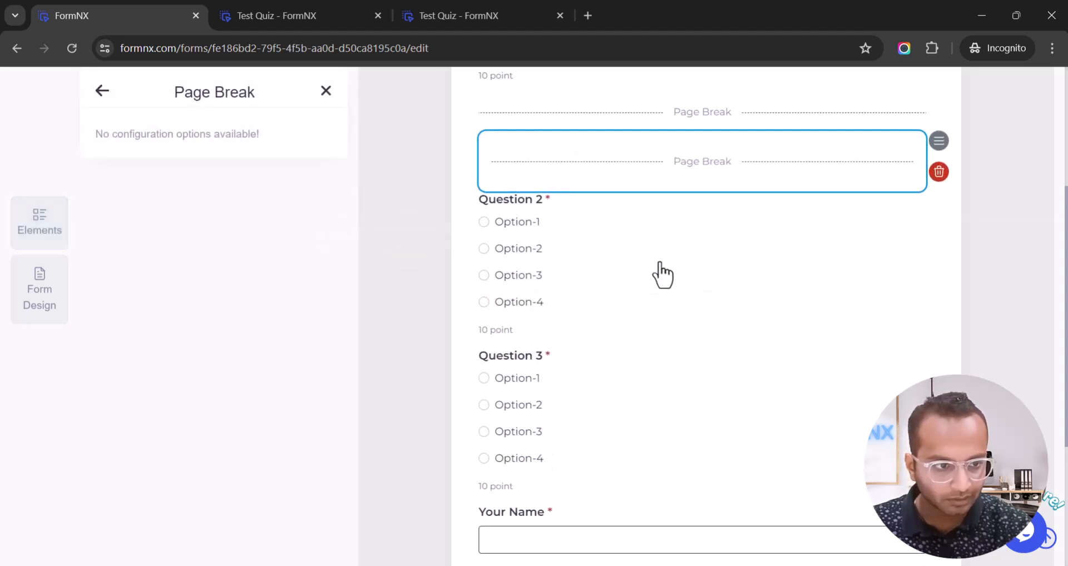
left_click_drag(940, 146, 930, 227)
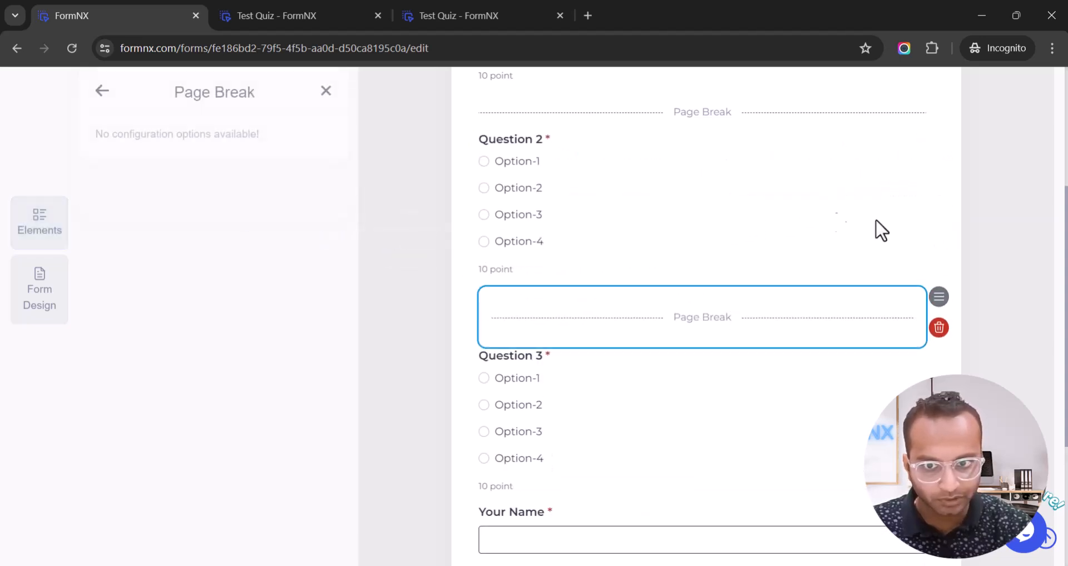
left_click(105, 92)
left_click_drag(205, 177, 577, 452)
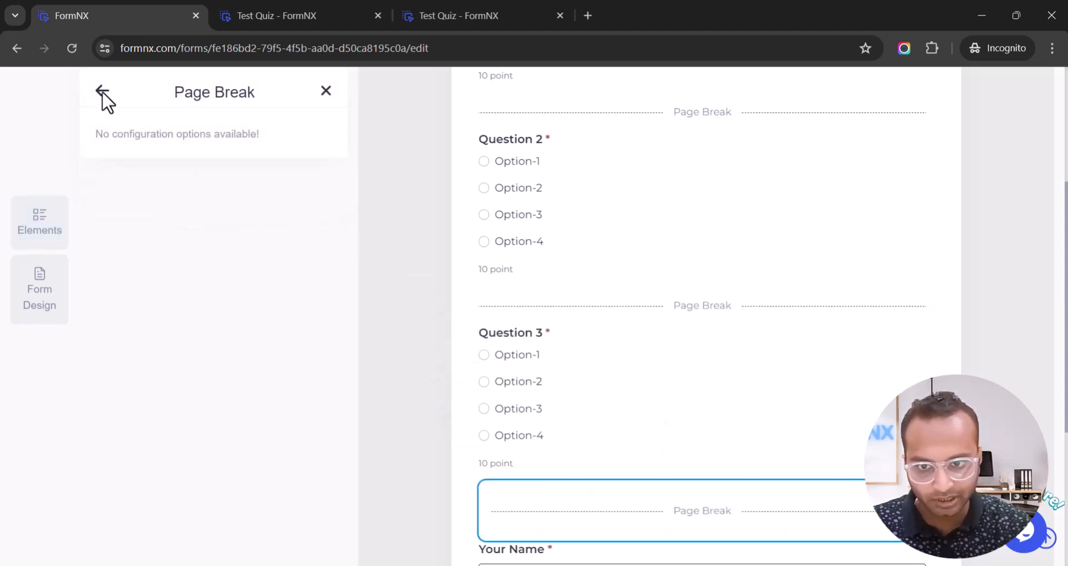
left_click(103, 92)
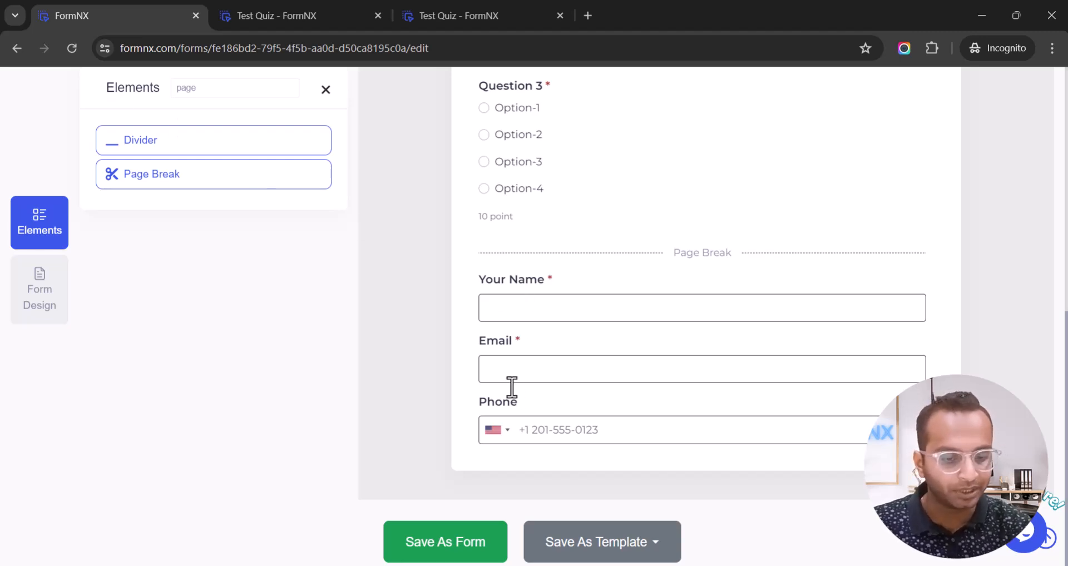
Save the quiz and reload the live page to check the one-question-per-page layout.
left_click(445, 539)
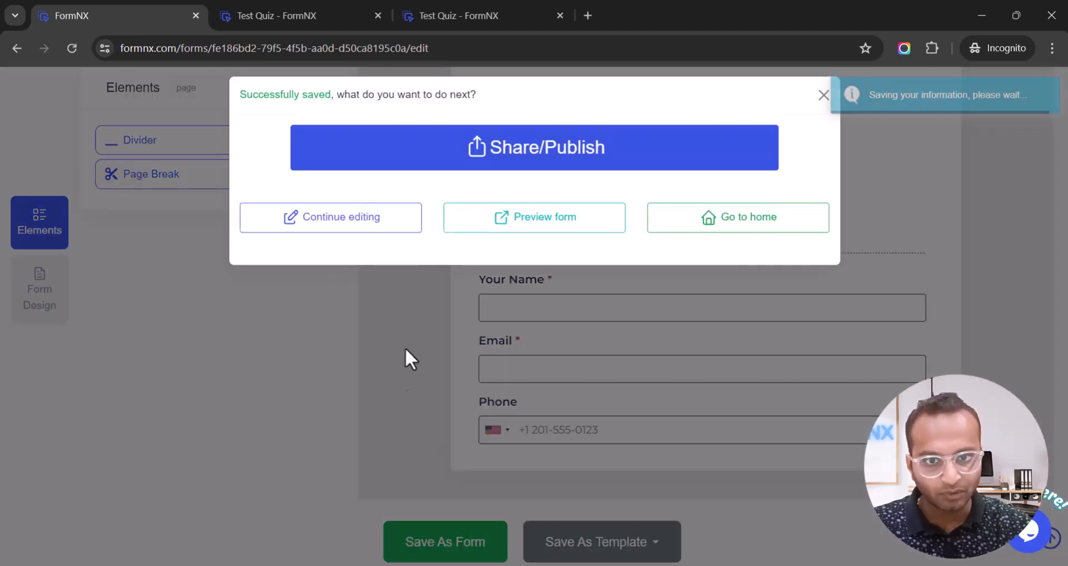
left_click(315, 17)
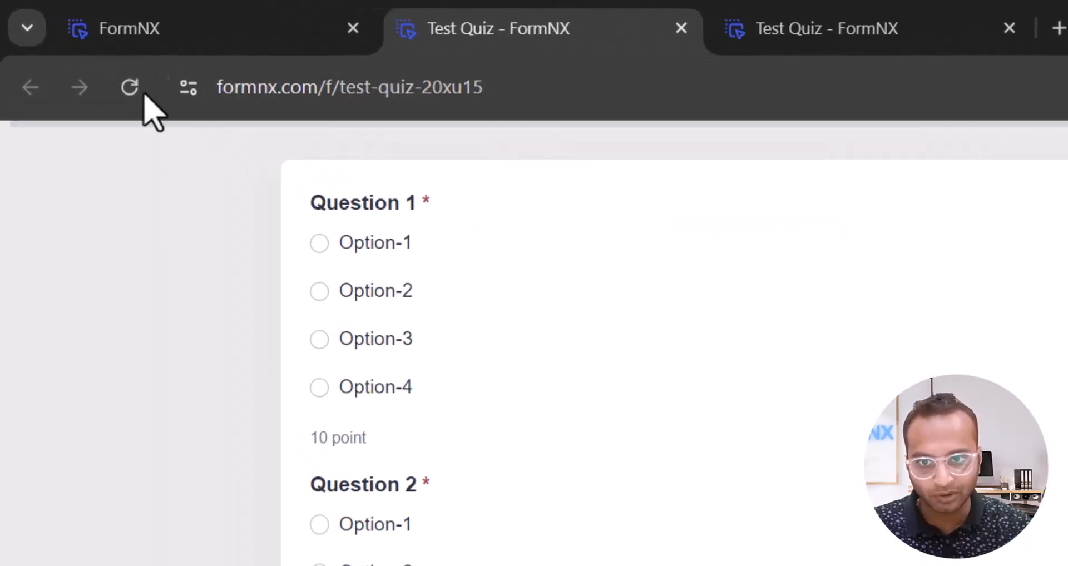
left_click(133, 89)
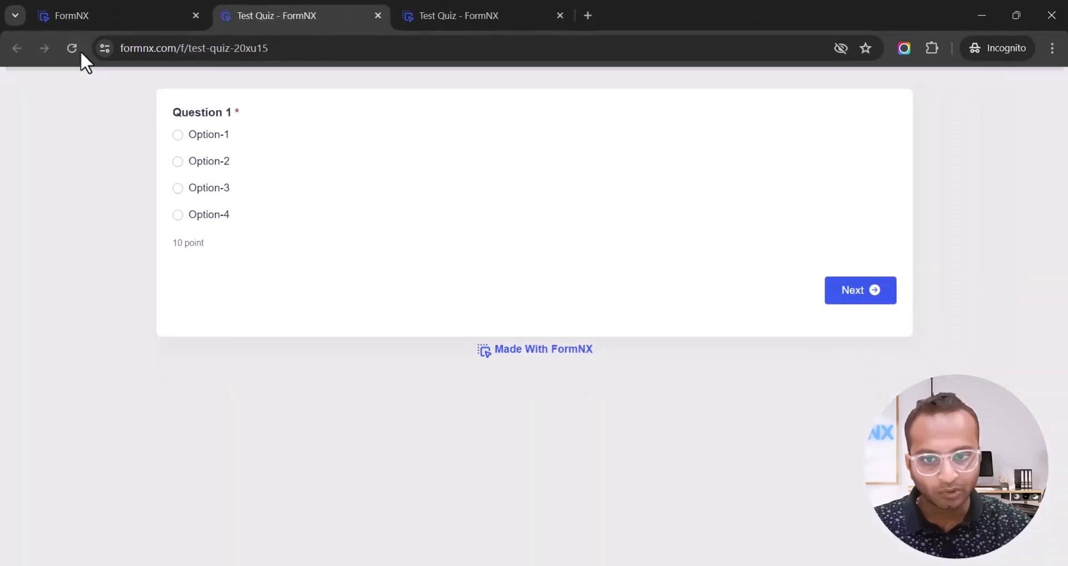
left_click_drag(171, 112, 269, 119)
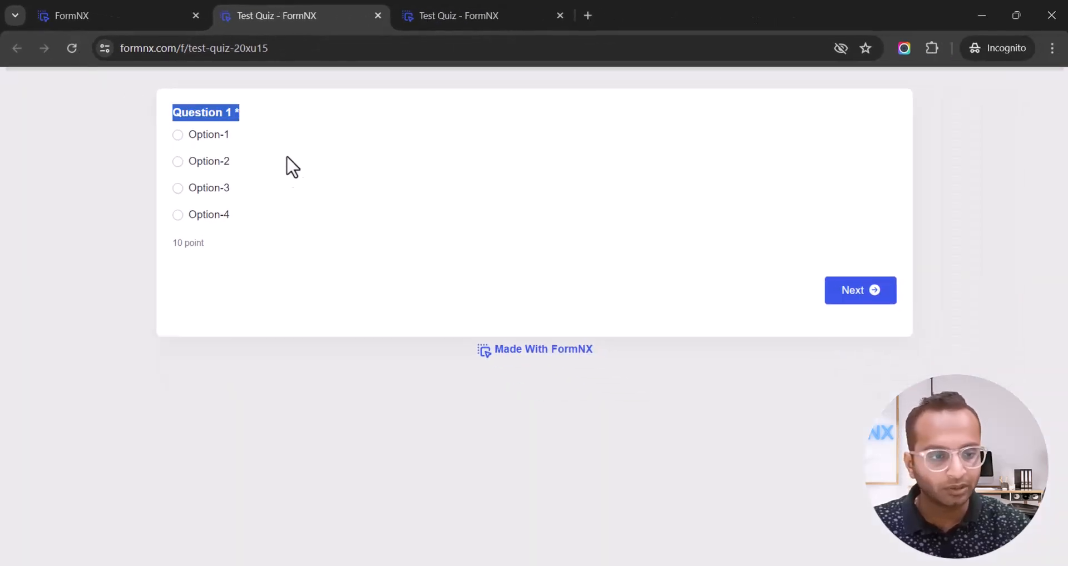
left_click(127, 19)
left_click(249, 19)
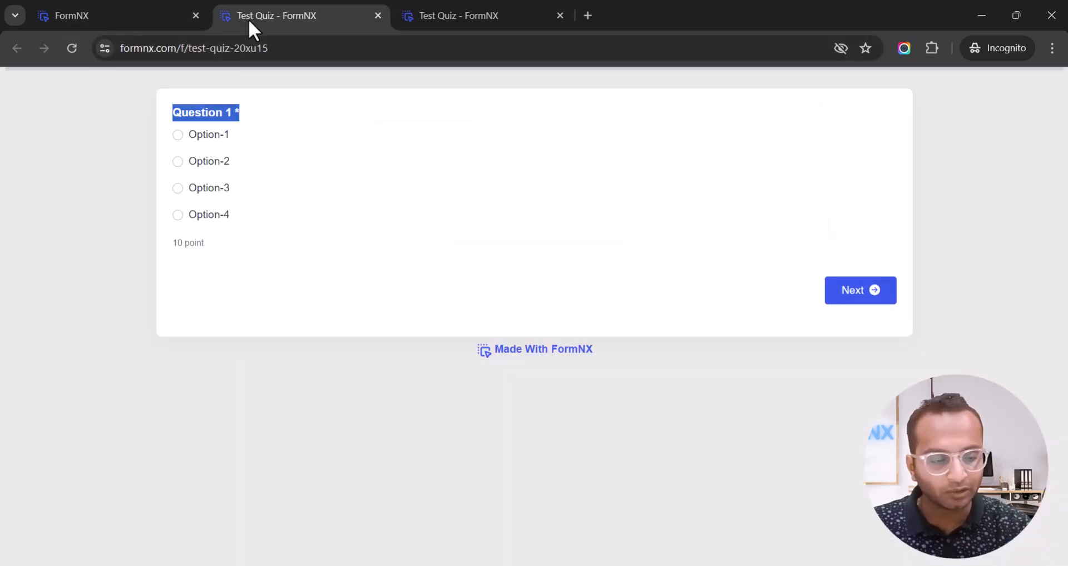
left_click(147, 18)
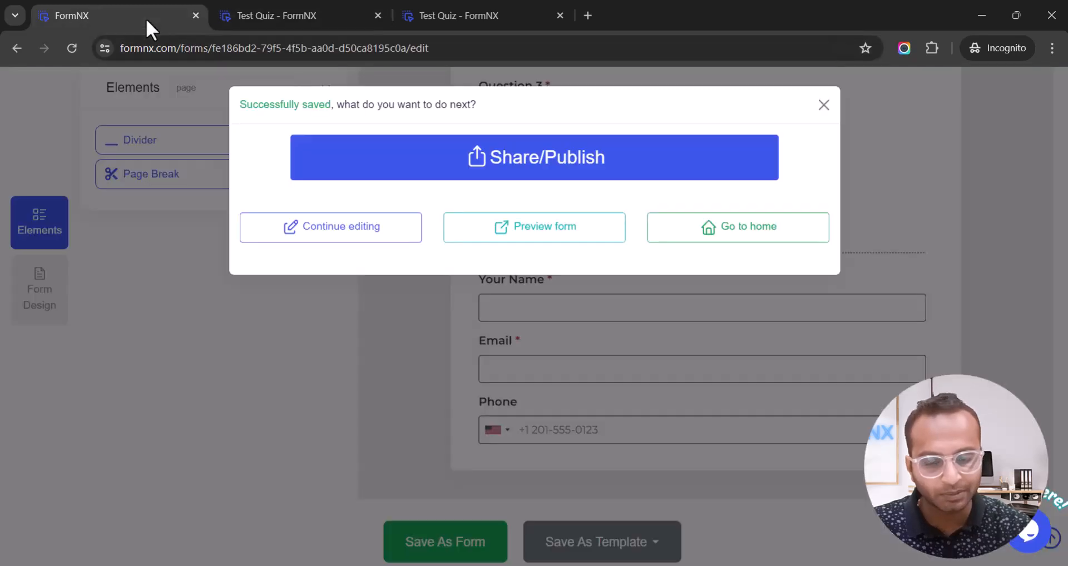
left_click(823, 105)
Set the form's vertical position to Middle, save again and reload the live quiz.
left_click(46, 298)
scroll(146, 325, "down", 4)
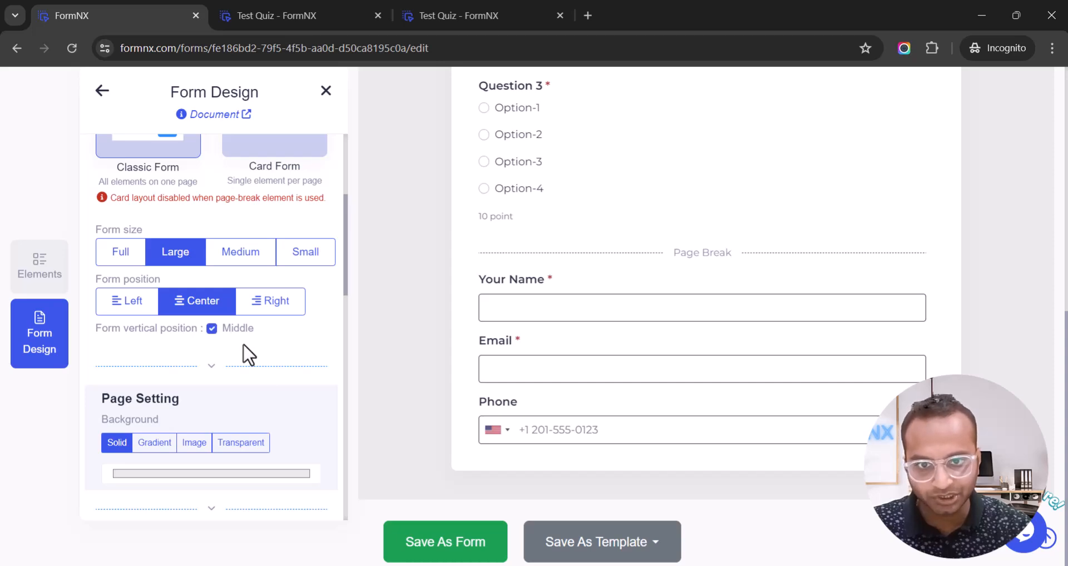
left_click(425, 544)
left_click(301, 18)
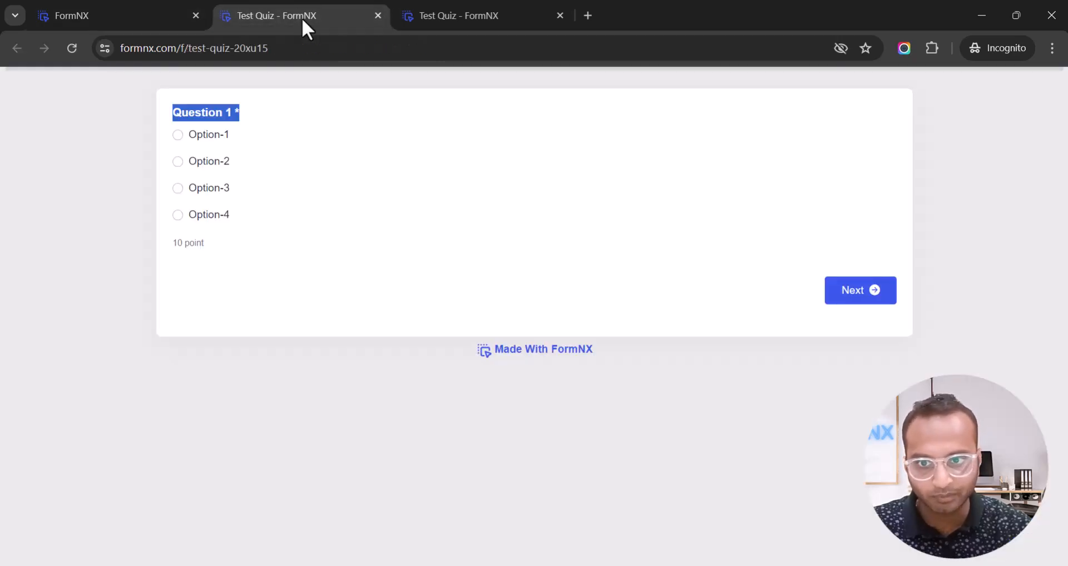
left_click(69, 44)
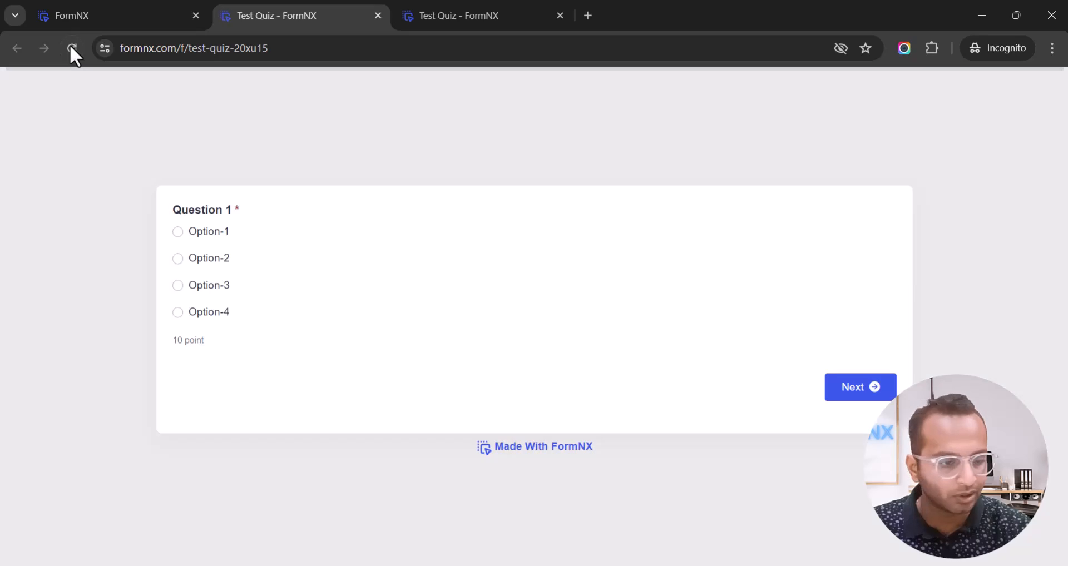
left_click(145, 25)
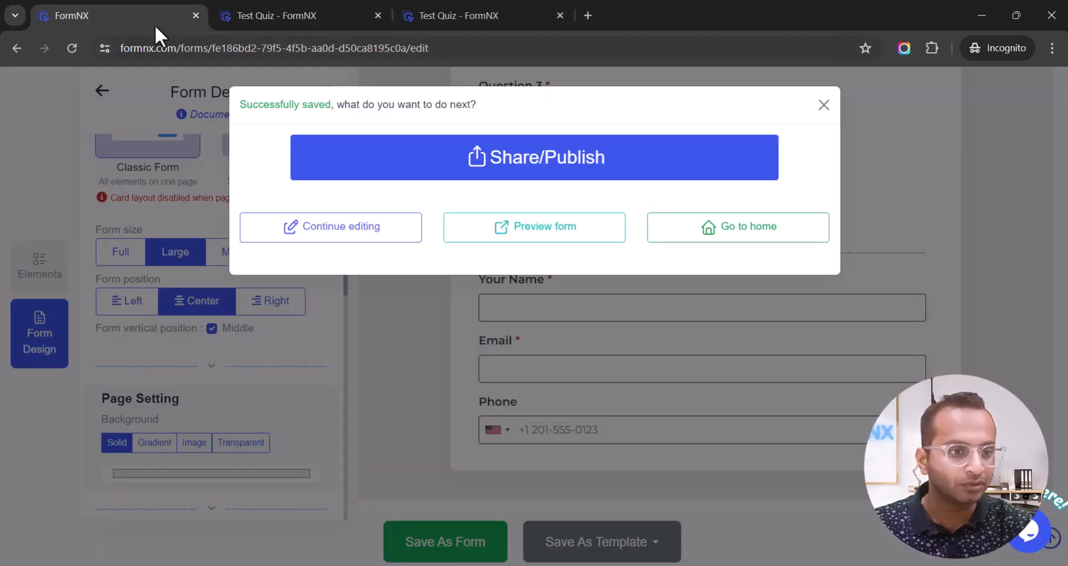
left_click(823, 105)
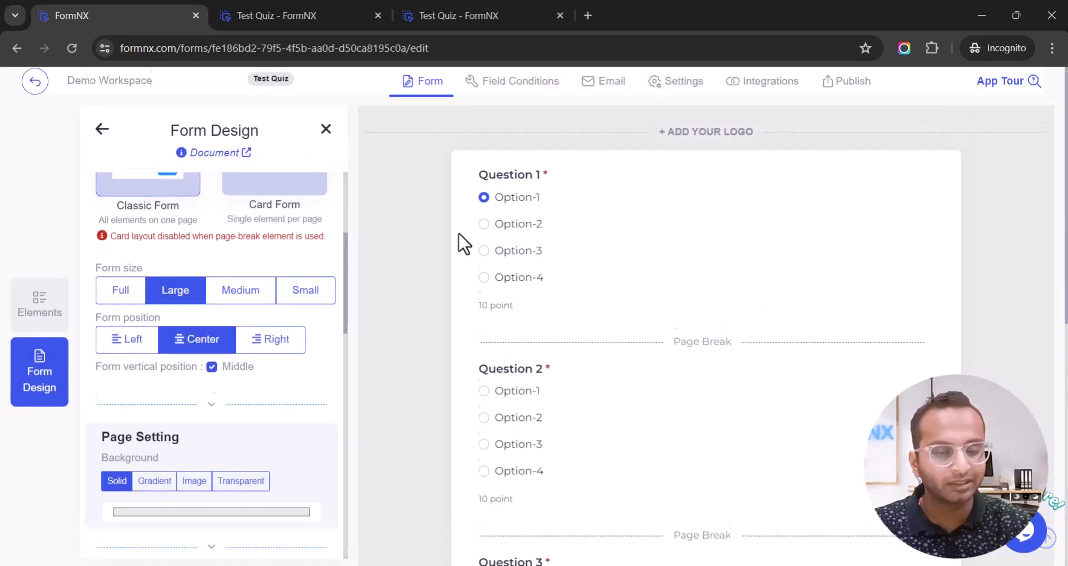
Add an HTML Text block above Question 1.
left_click(104, 132)
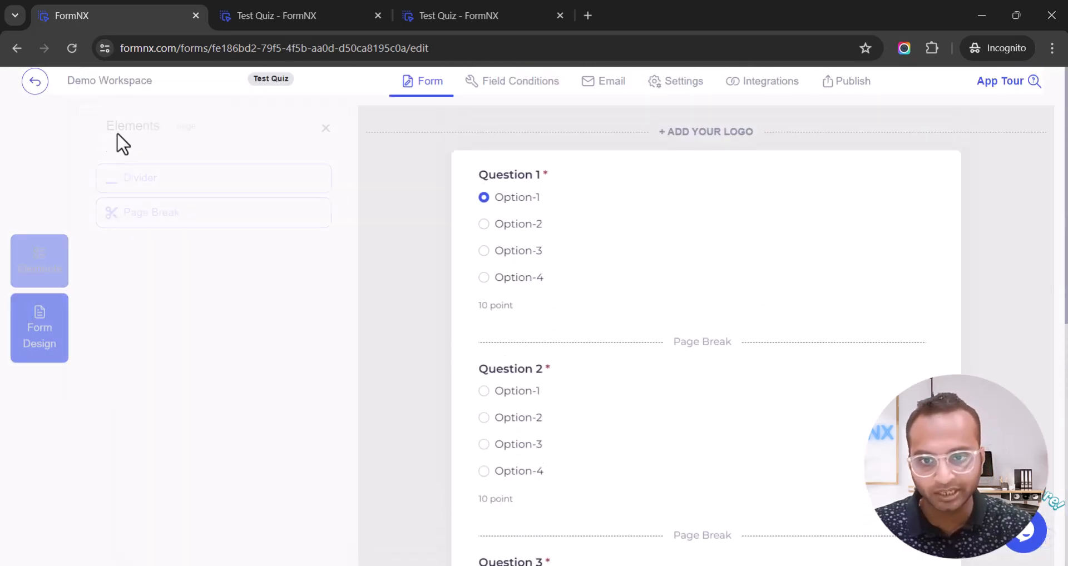
left_click(225, 130)
type("t")
type("ext")
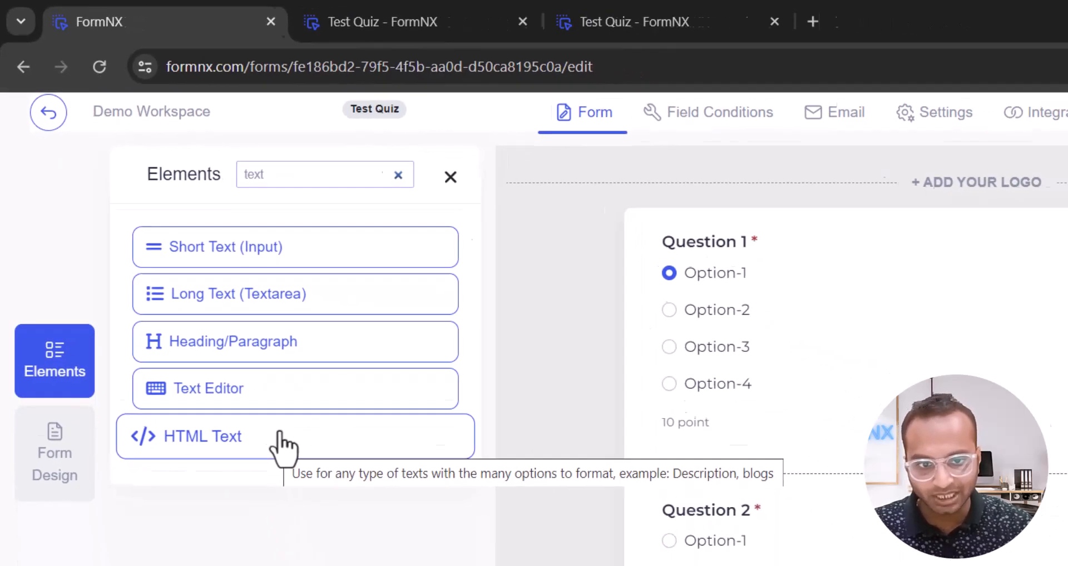
left_click_drag(339, 531, 910, 336)
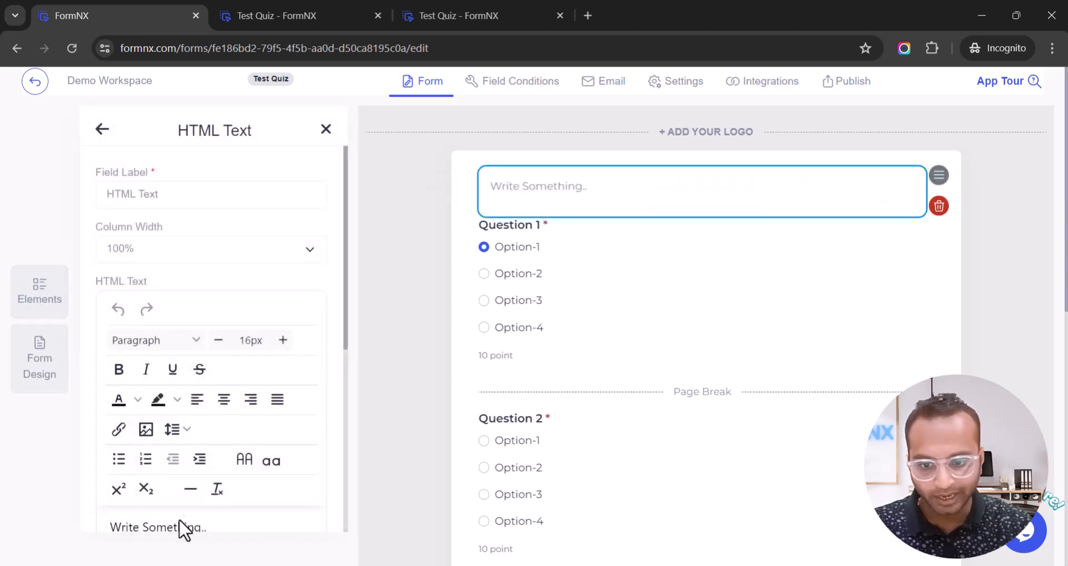
Replace the placeholder with the heading 'Welcome To this quiz' and a description line.
scroll(294, 464, "down", 1)
triple_click(293, 456)
type("Welcome To")
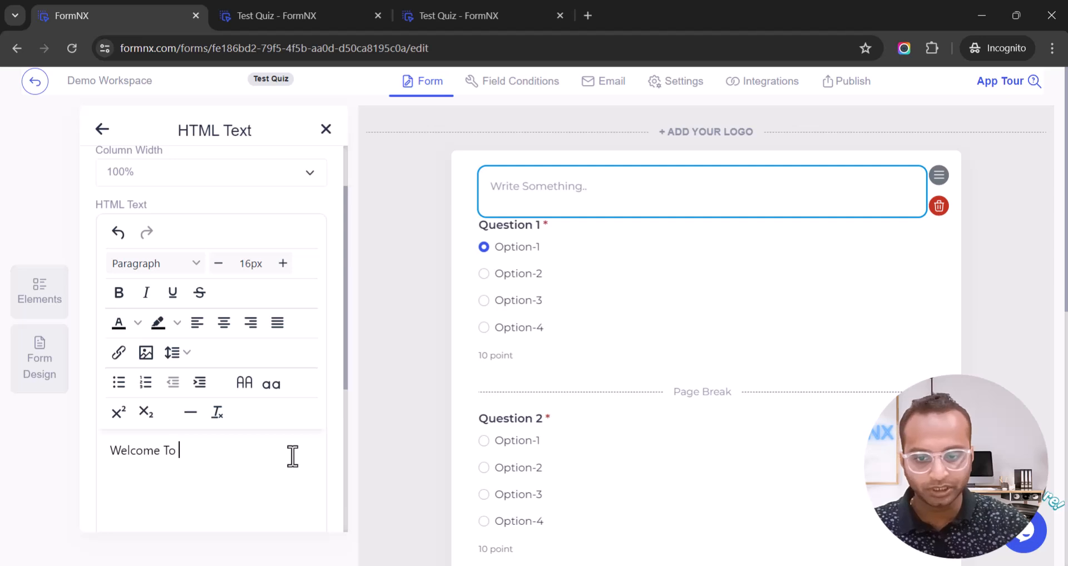
type(" this qui")
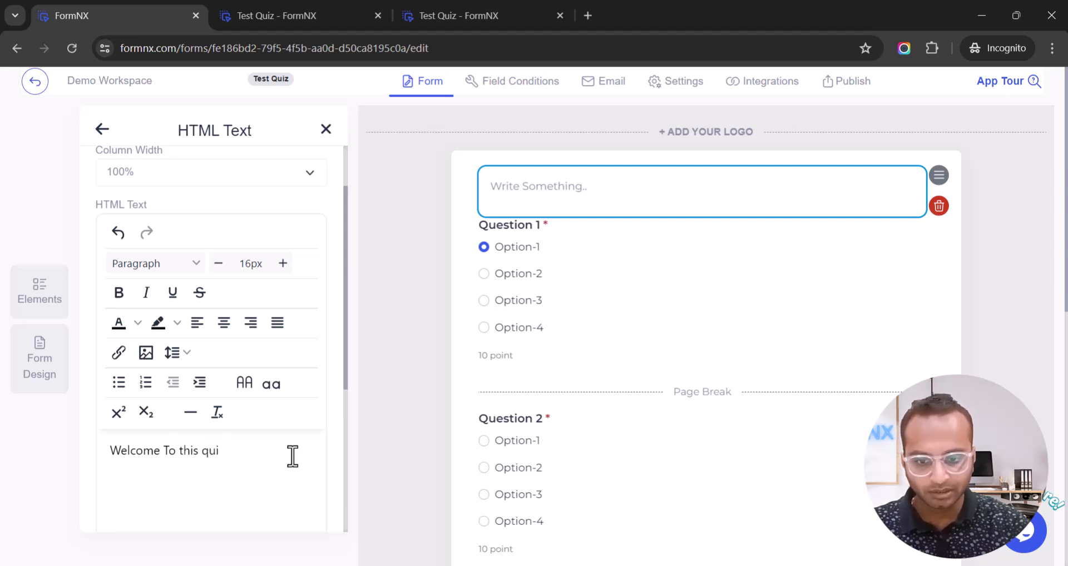
type("z")
key("Return")
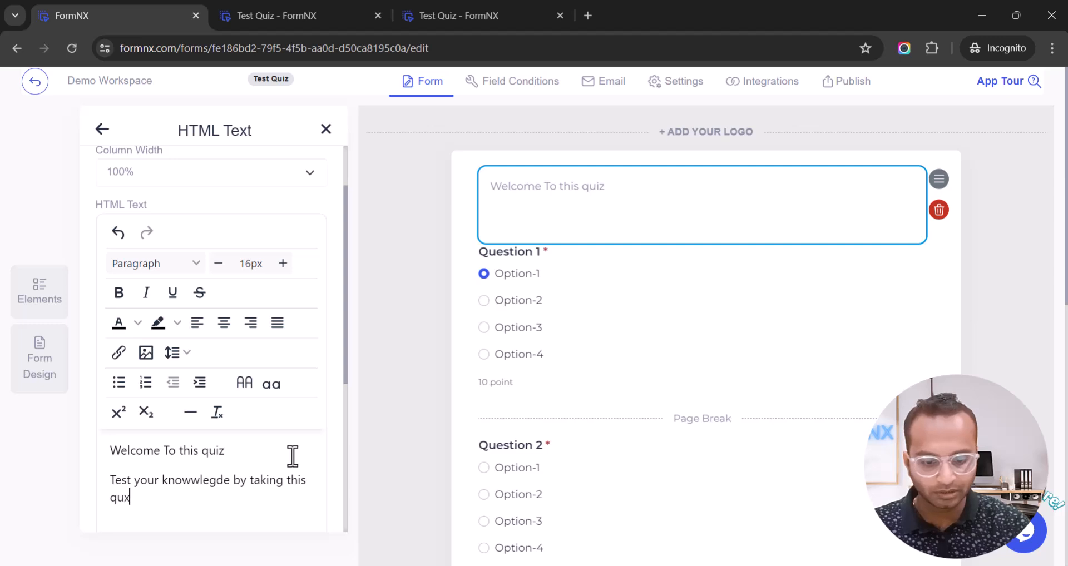
type("i")
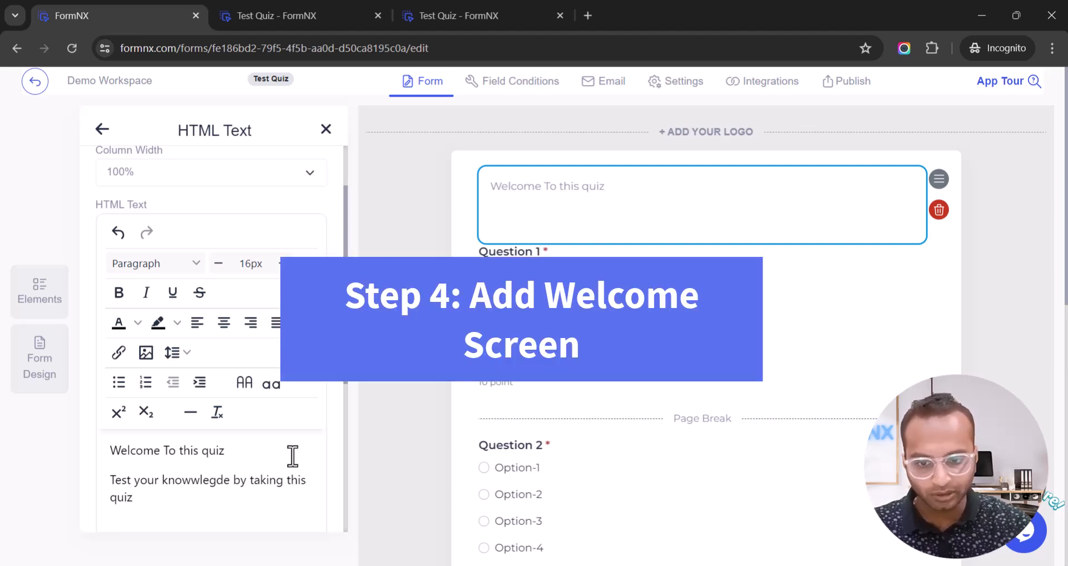
type("z")
Enlarge the welcome heading's font size five steps and colour it yellow.
left_click_drag(227, 451, 97, 460)
left_click(283, 264)
left_click(283, 263)
left_click(283, 263)
left_click(283, 264)
left_click(283, 264)
left_click(284, 264)
left_click(283, 263)
left_click(283, 263)
left_click(283, 264)
left_click(283, 263)
left_click(283, 263)
left_click(283, 264)
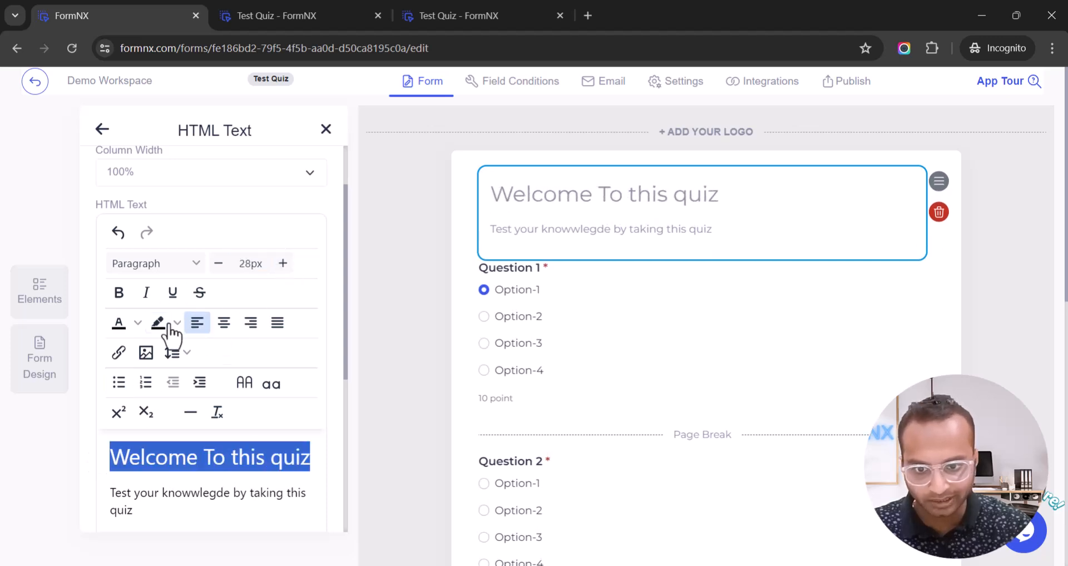
left_click(137, 323)
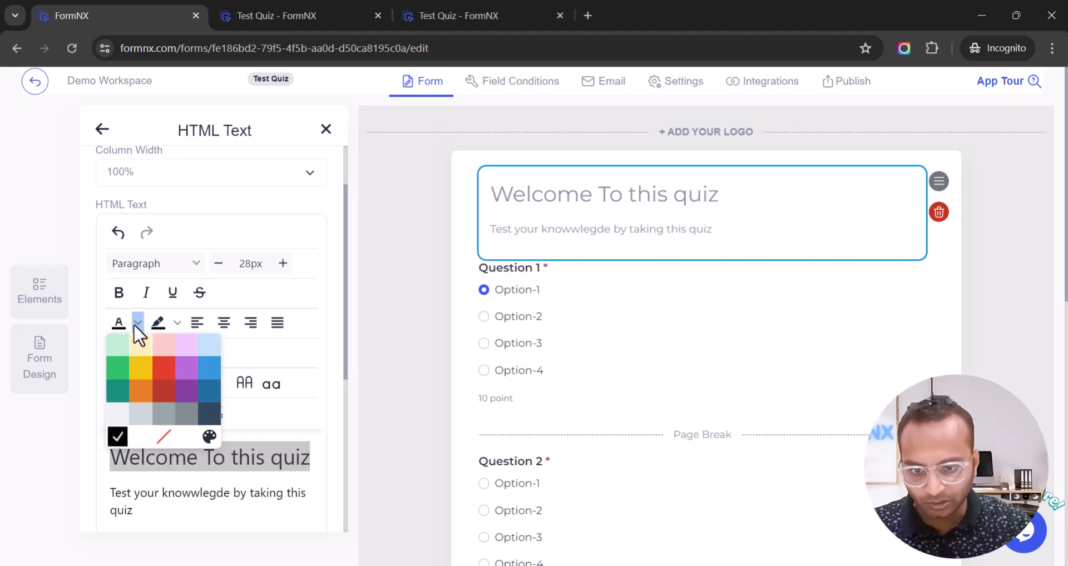
left_click(141, 367)
Make the description sentence bold.
scroll(142, 368, "down", 3)
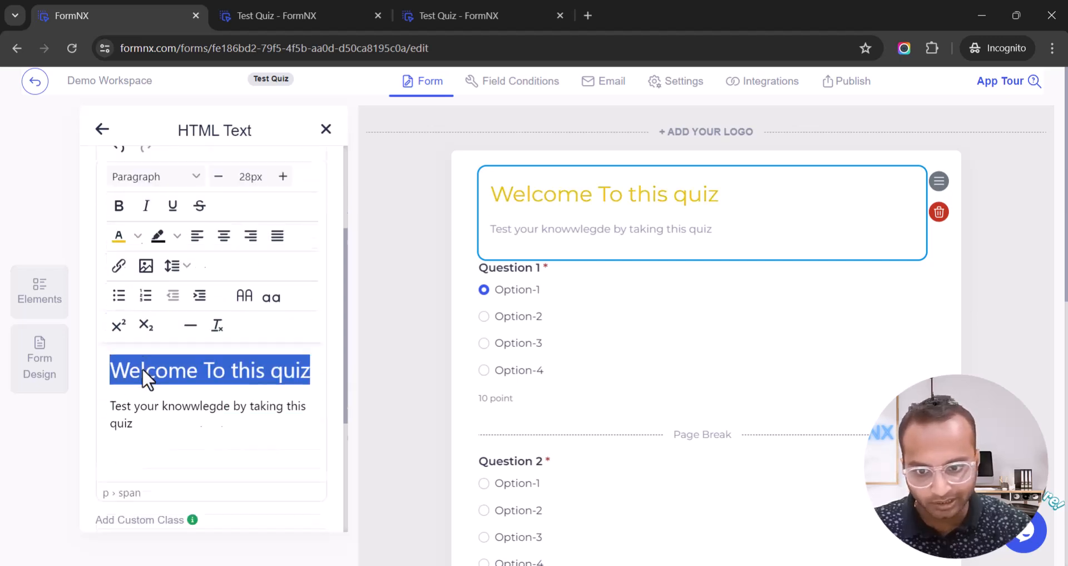
left_click(116, 342)
left_click_drag(113, 347, 150, 356)
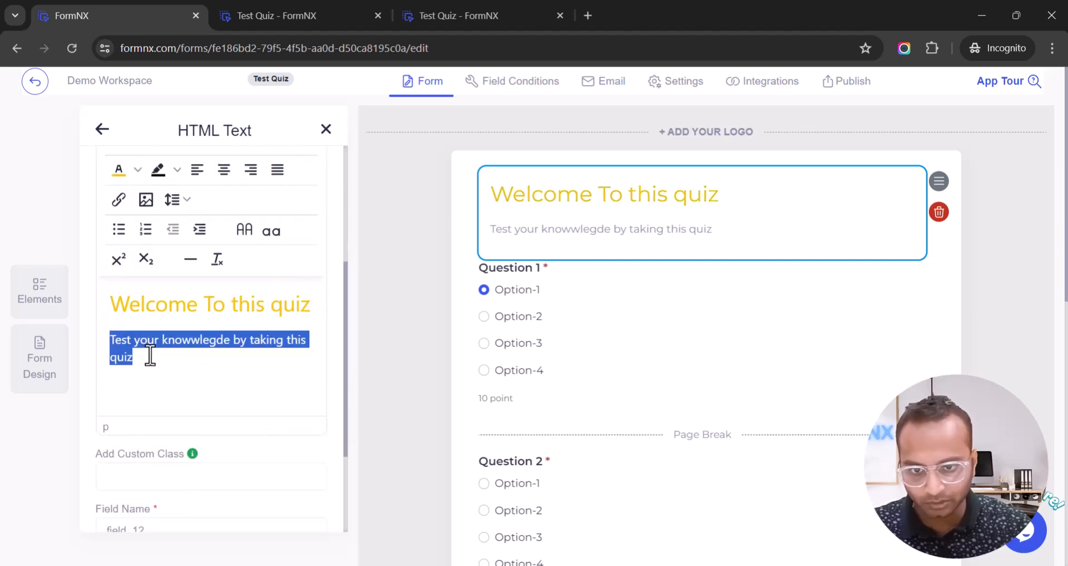
scroll(156, 367, "up", 4)
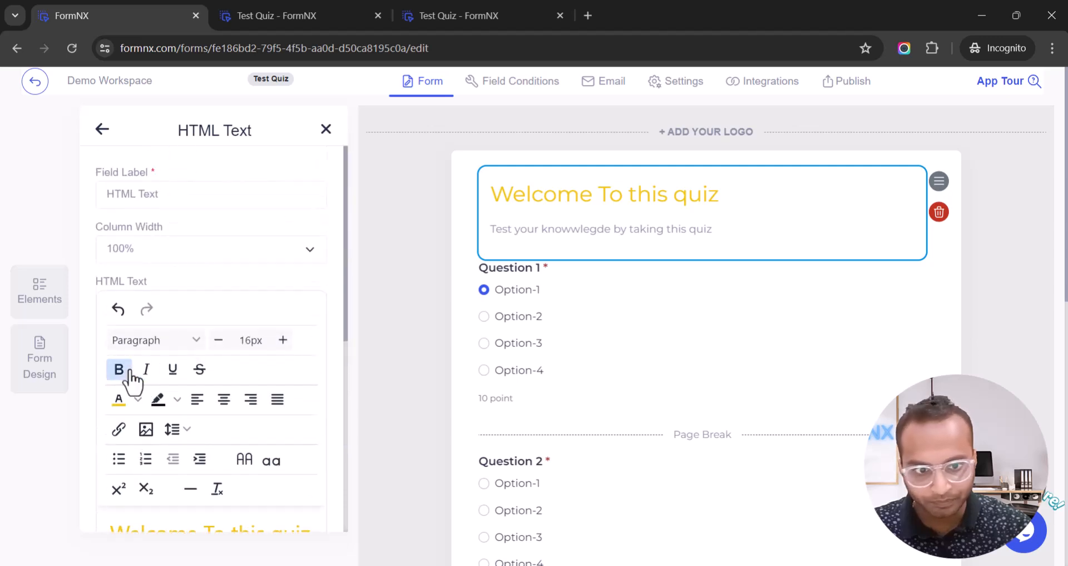
left_click(129, 372)
Add an empty line below the description and browse Unsplash images without inserting one.
scroll(150, 389, "down", 3)
left_click(183, 437)
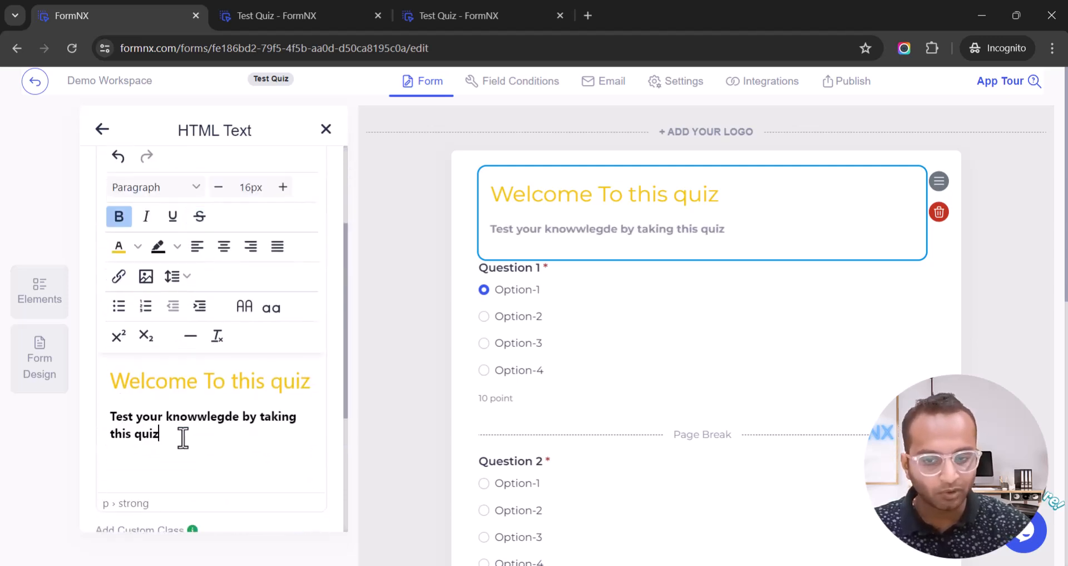
key("Return")
key("BackSpace")
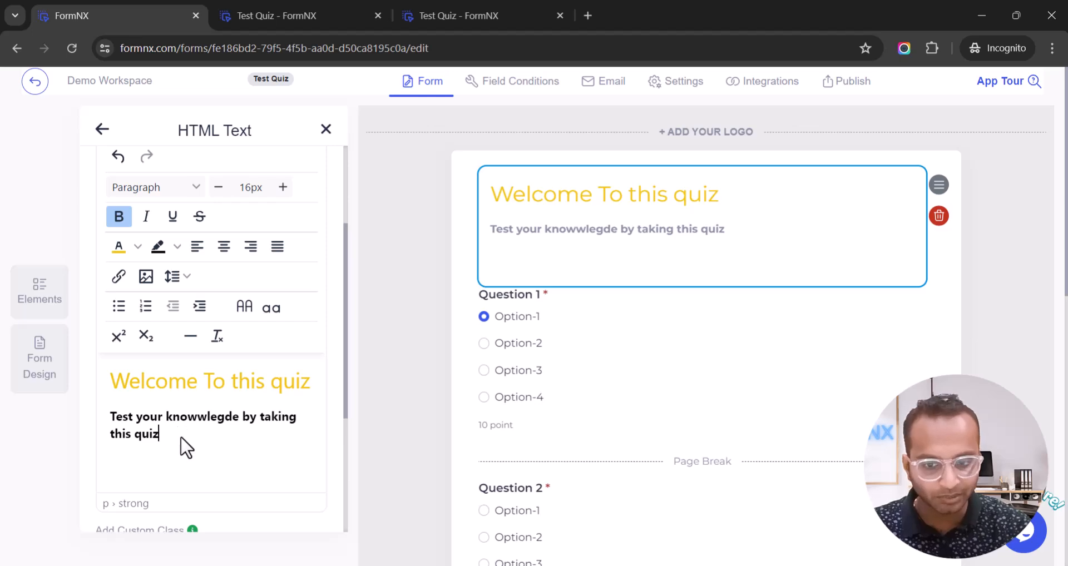
key("Return")
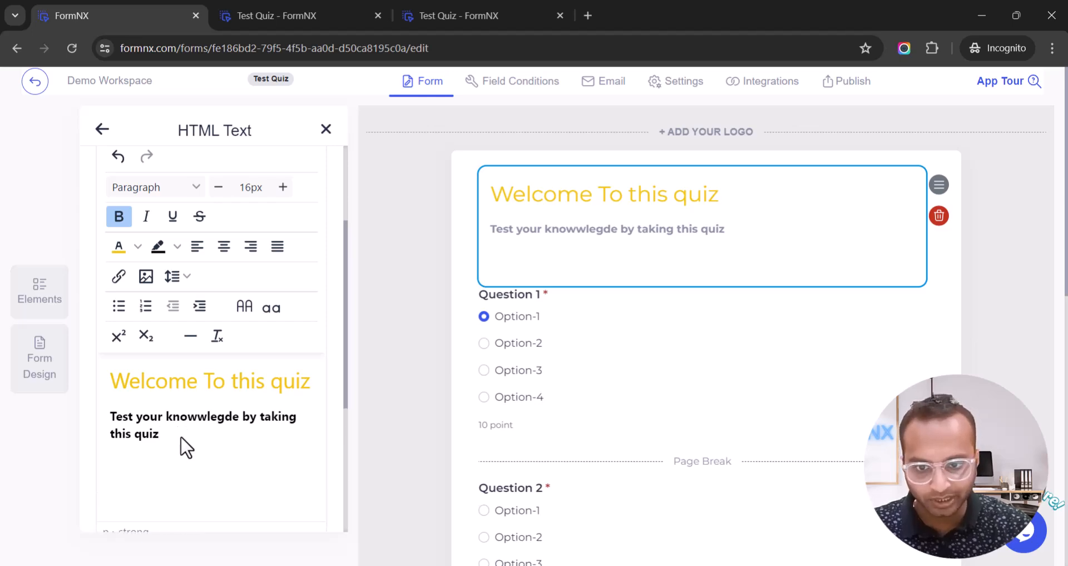
left_click(146, 276)
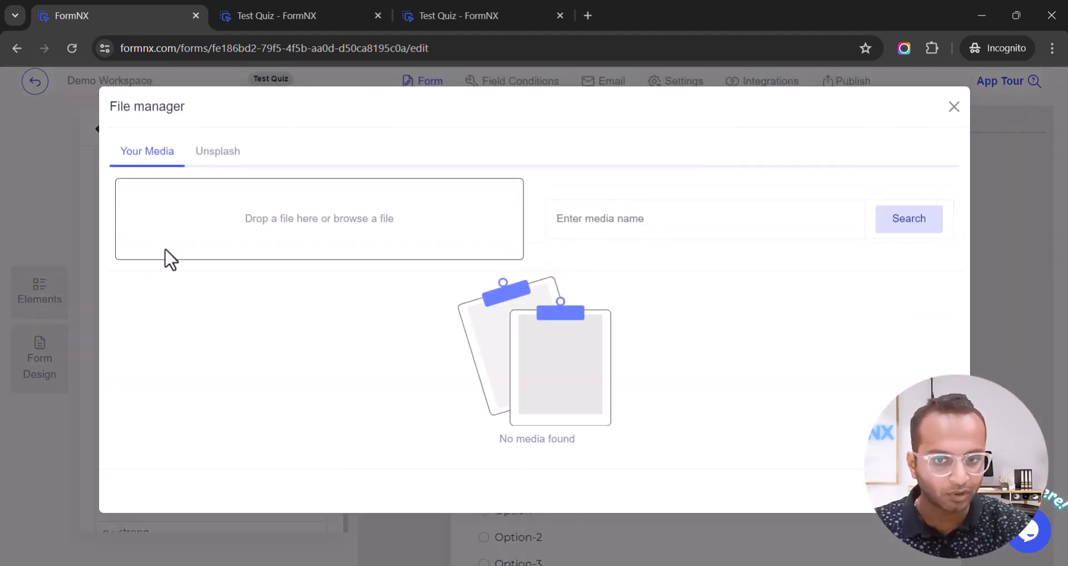
left_click(225, 157)
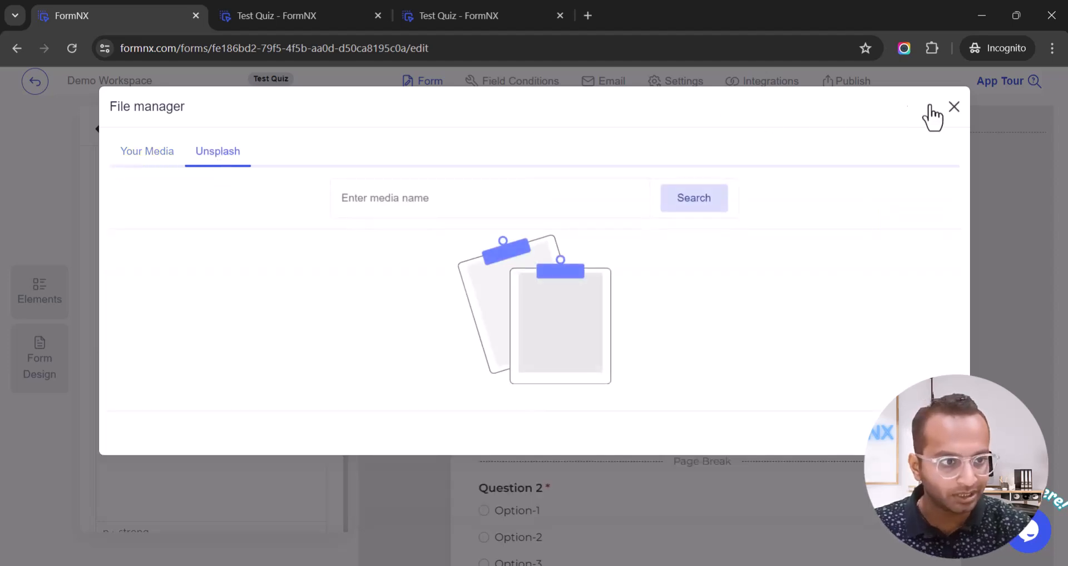
left_click(953, 107)
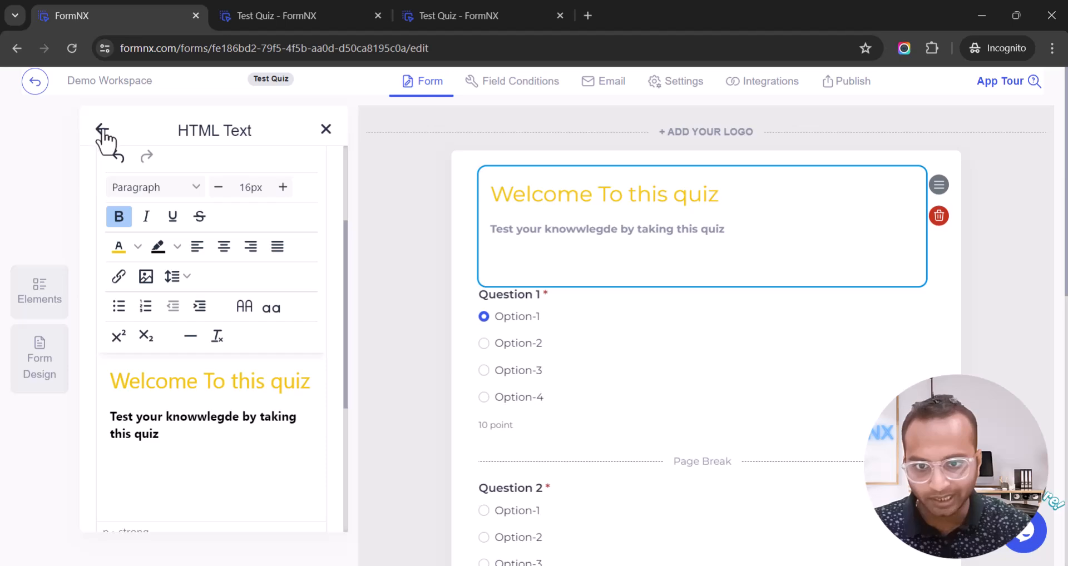
Insert a Page Break between the welcome block and Question 1.
left_click(102, 129)
double_click(229, 126)
type("page")
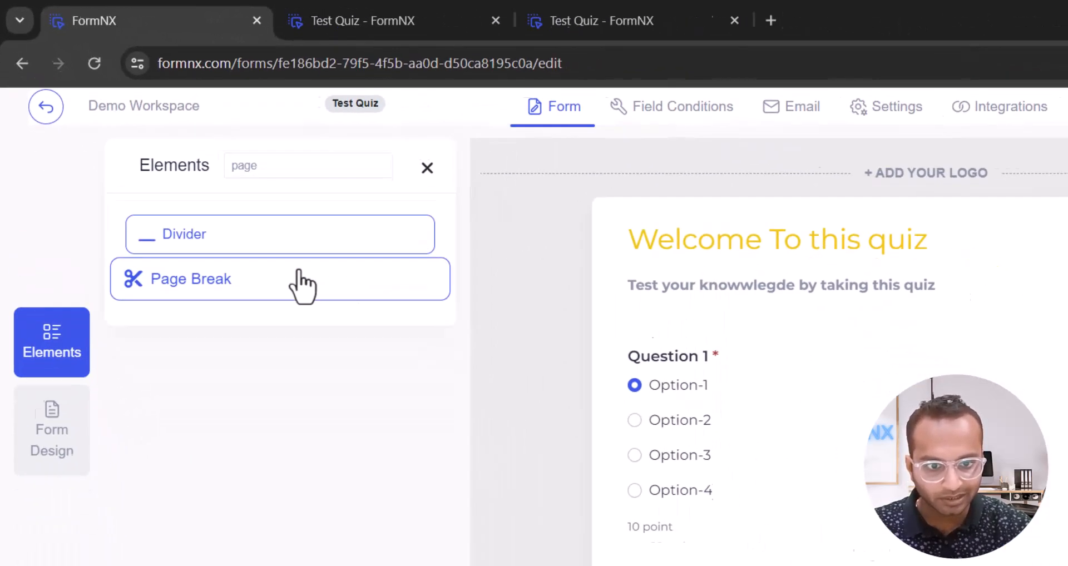
left_click_drag(417, 386, 600, 267)
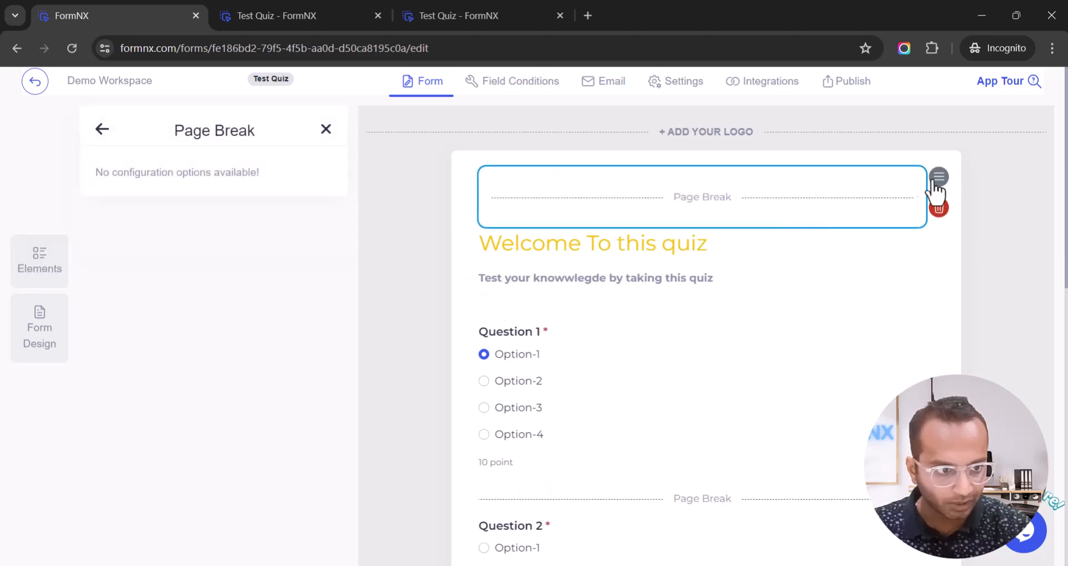
left_click_drag(939, 179, 933, 251)
scroll(482, 313, "down", 6)
scroll(479, 313, "up", 6)
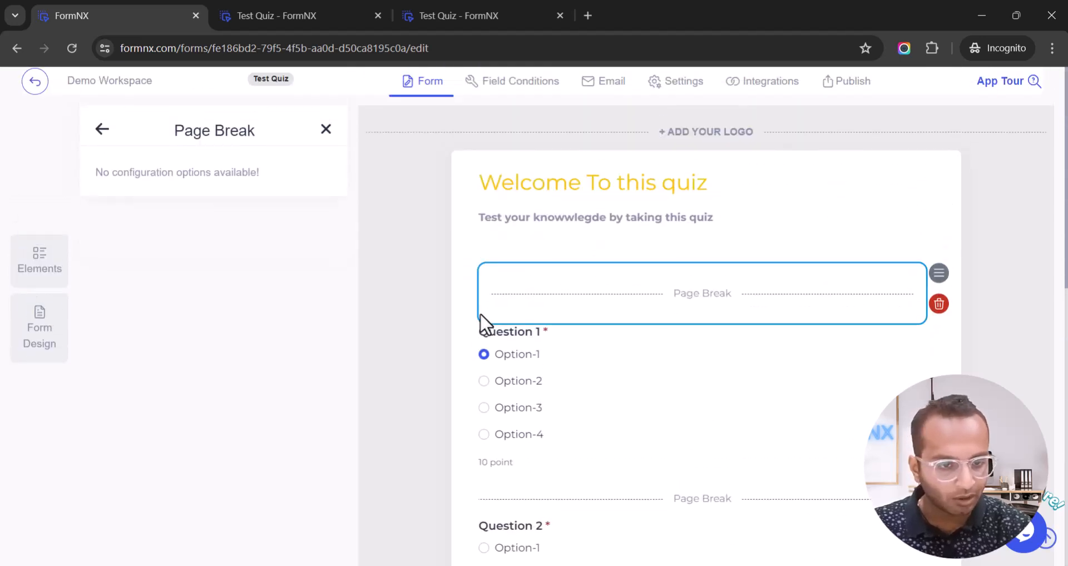
Centre-align all the welcome heading and description text in the HTML Text block.
left_click(598, 185)
scroll(171, 286, "down", 5)
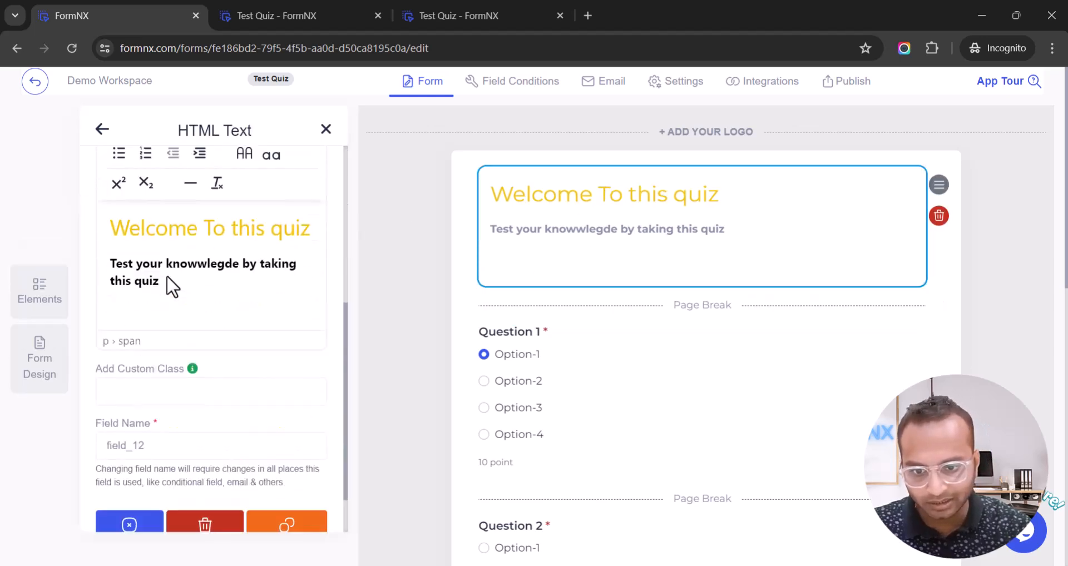
scroll(174, 317, "up", 5)
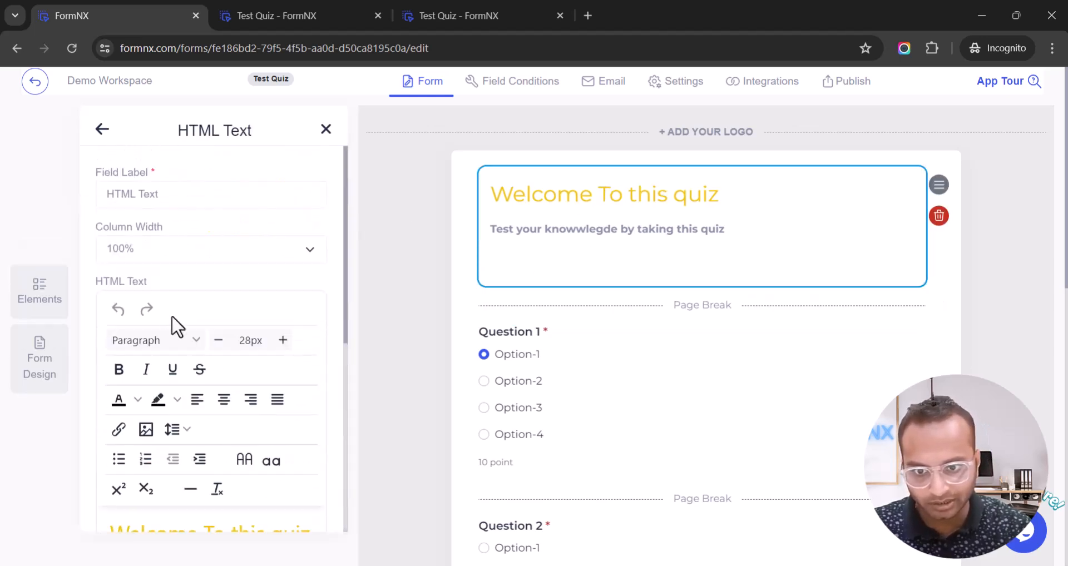
scroll(175, 344, "down", 4)
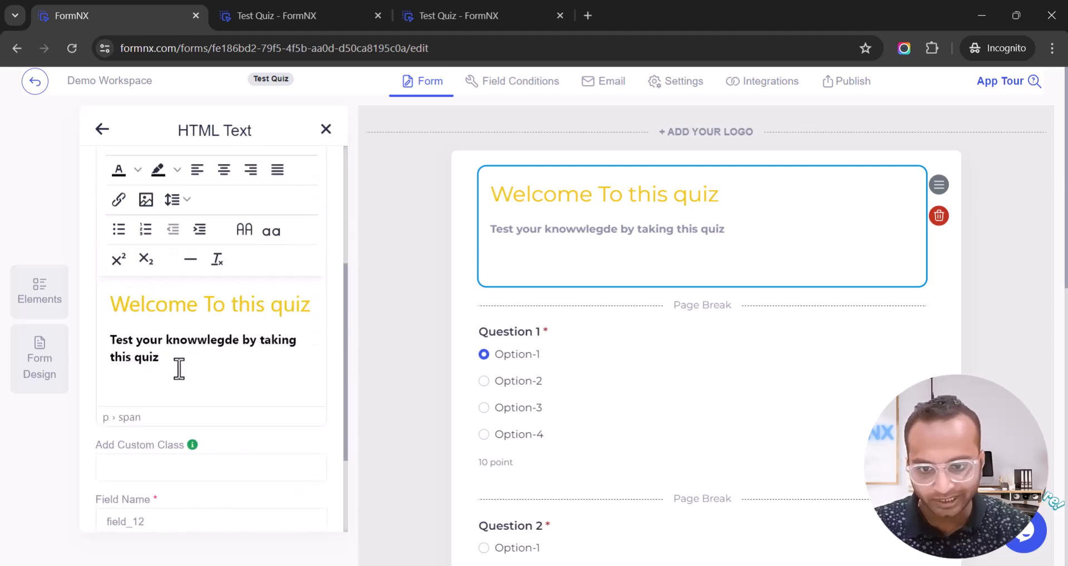
key("ctrl+a")
scroll(214, 278, "up", 1)
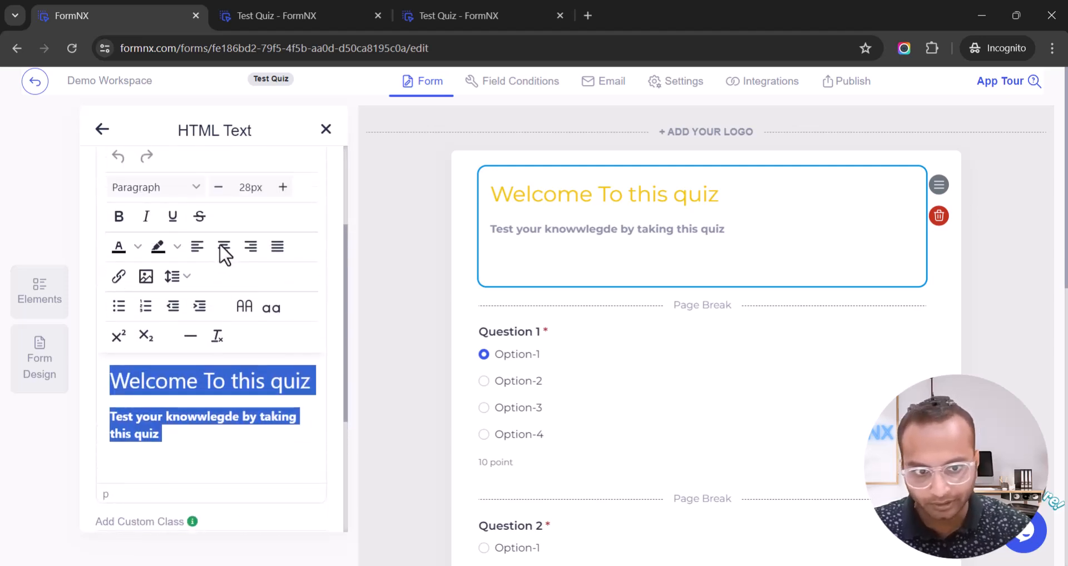
left_click(222, 249)
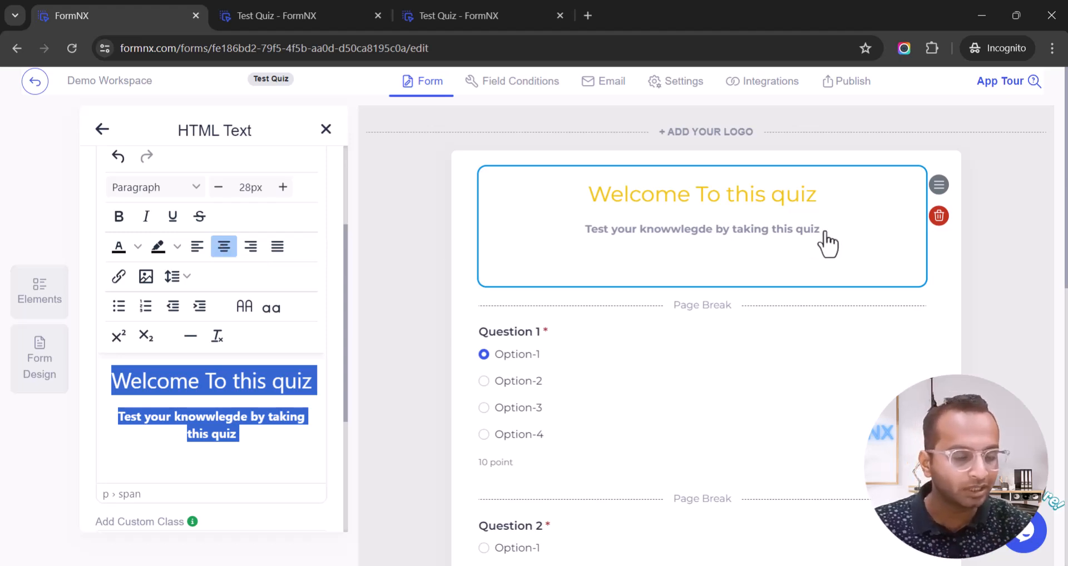
scroll(828, 245, "down", 10)
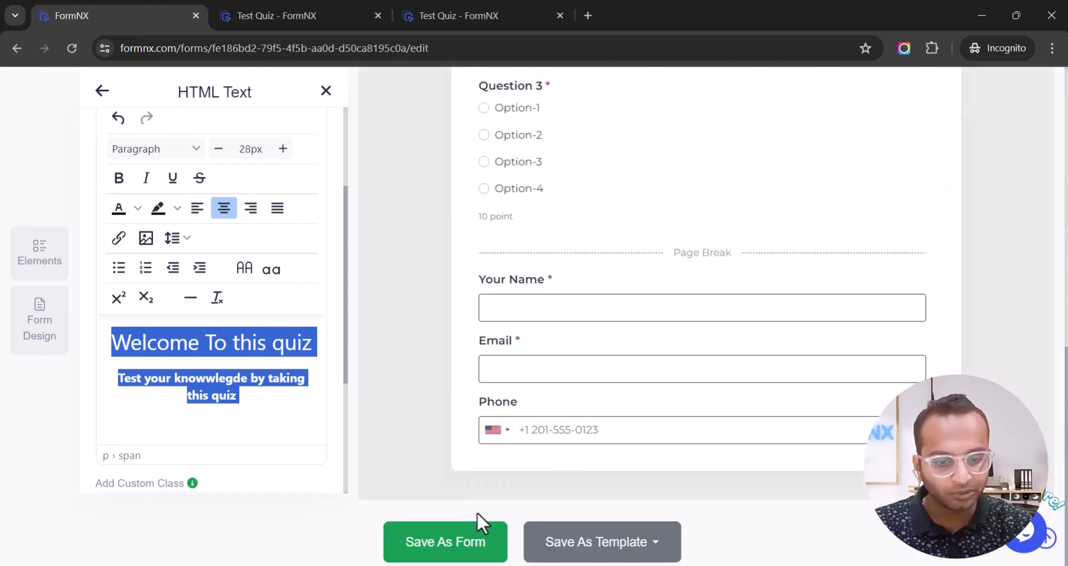
Save the form and reload the live quiz to view the new welcome page.
left_click(456, 539)
left_click(221, 22)
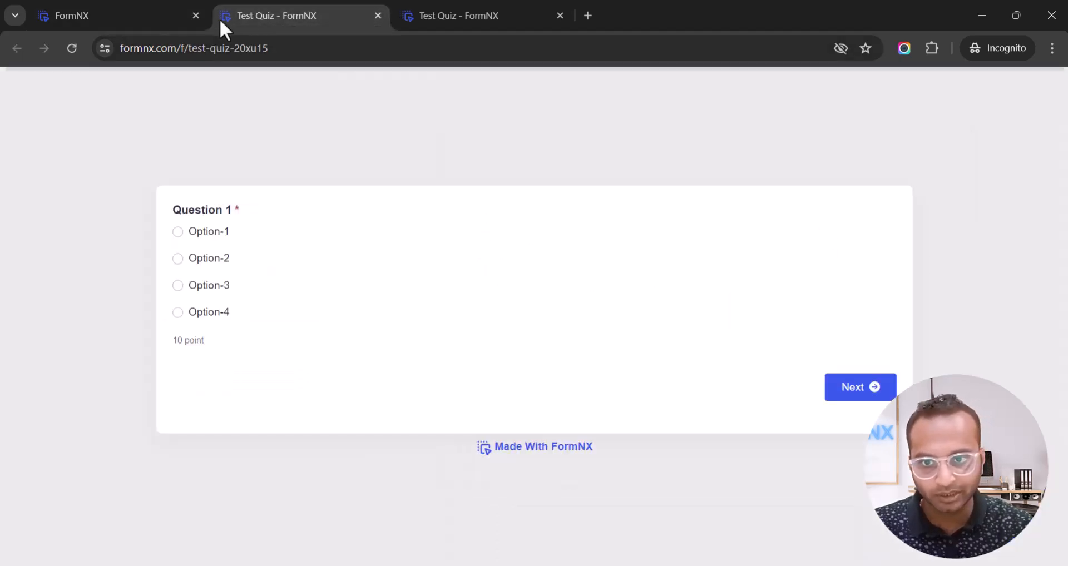
left_click(64, 49)
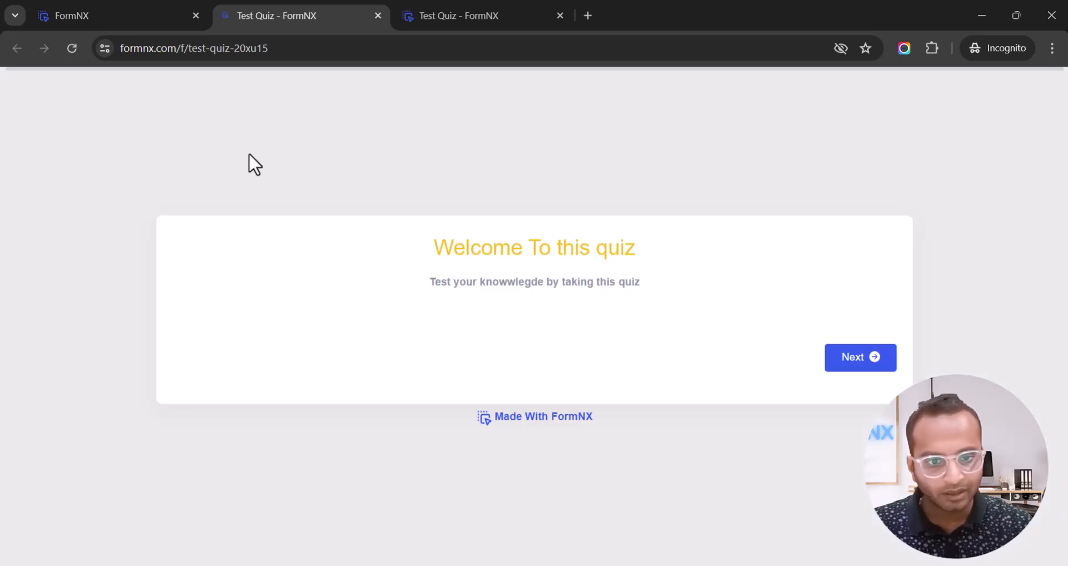
left_click_drag(431, 247, 625, 247)
double_click(615, 248)
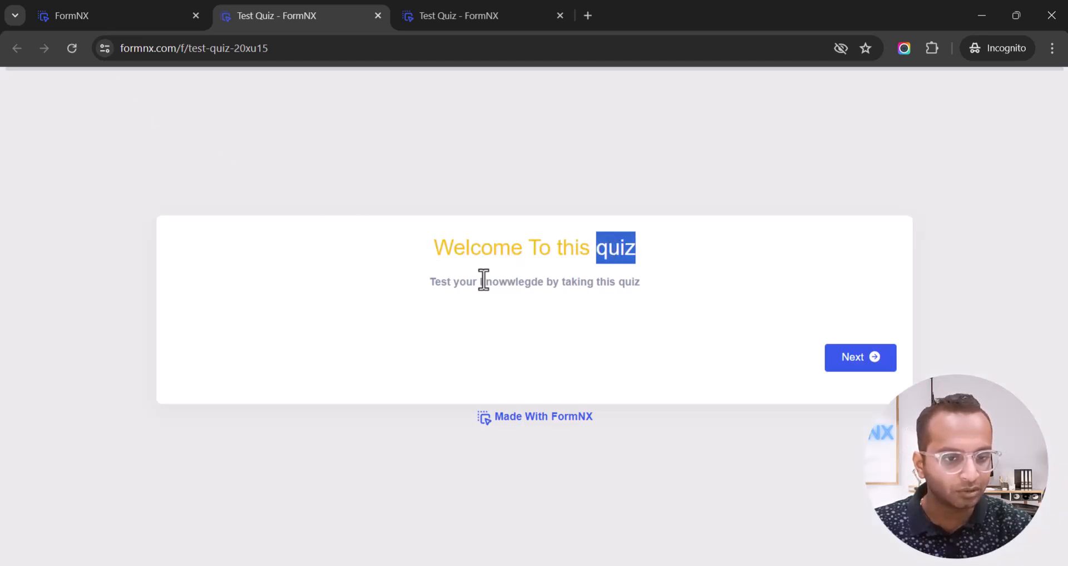
left_click_drag(488, 278, 632, 281)
double_click(632, 281)
Check Next to Question 1 and Previous back, then return to the editor.
left_click(853, 364)
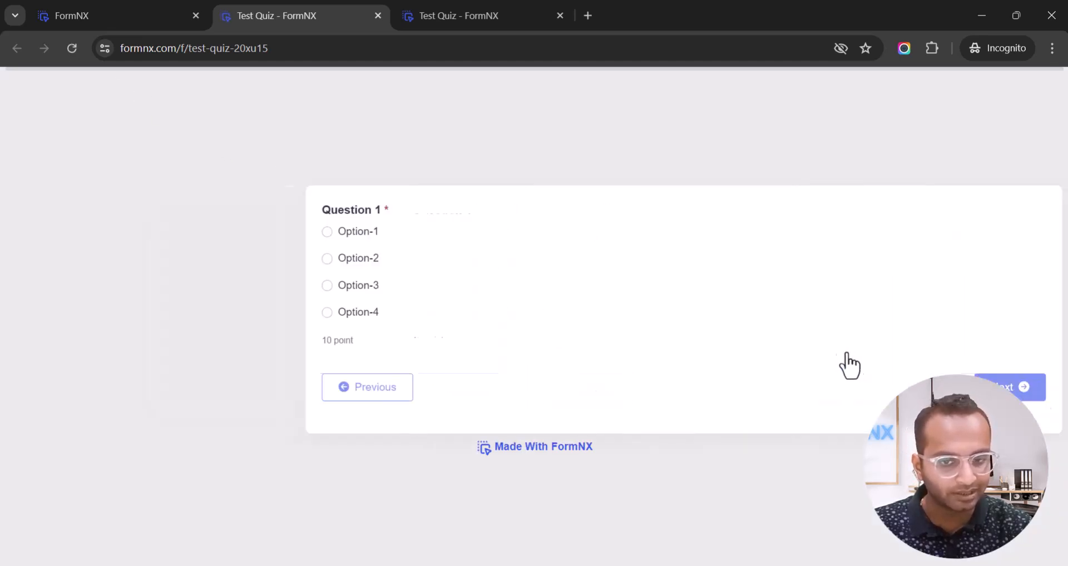
left_click(233, 396)
left_click_drag(538, 248, 631, 282)
double_click(632, 281)
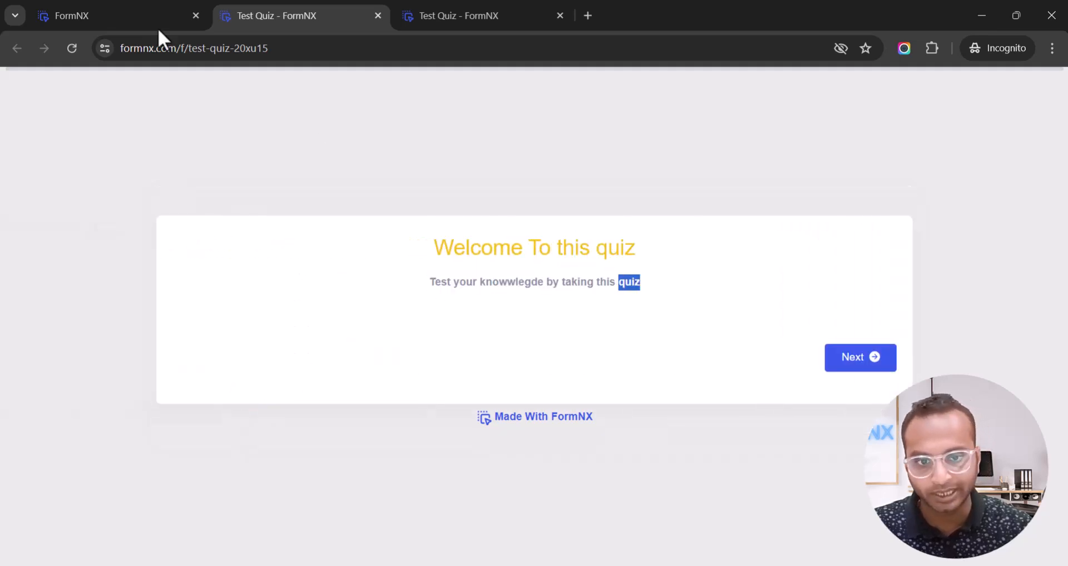
left_click(128, 15)
left_click(819, 105)
scroll(779, 201, "up", 10)
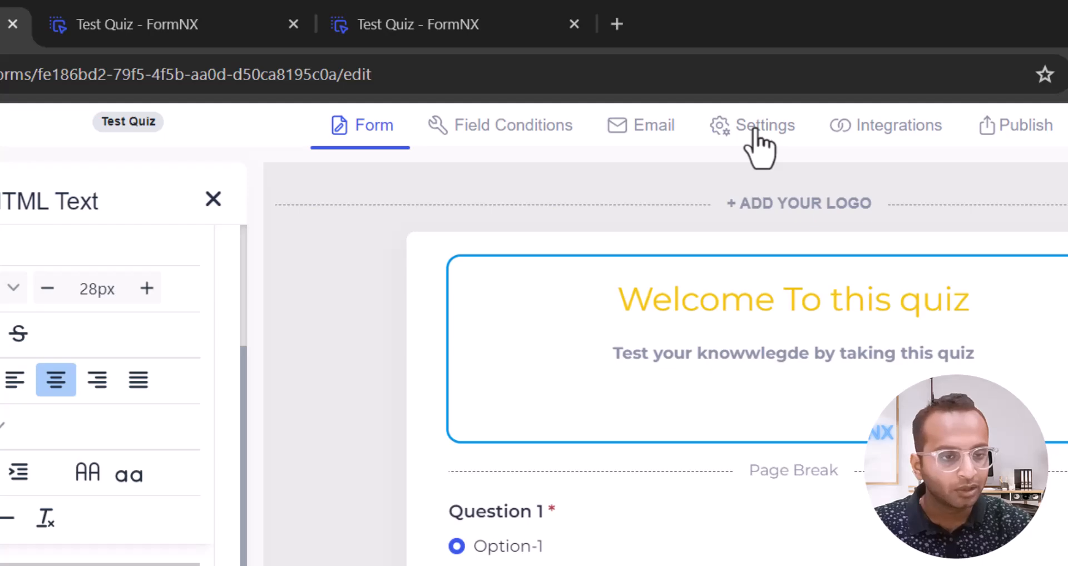
Set Show Score to Later in the quiz settings and save the form.
left_click(755, 129)
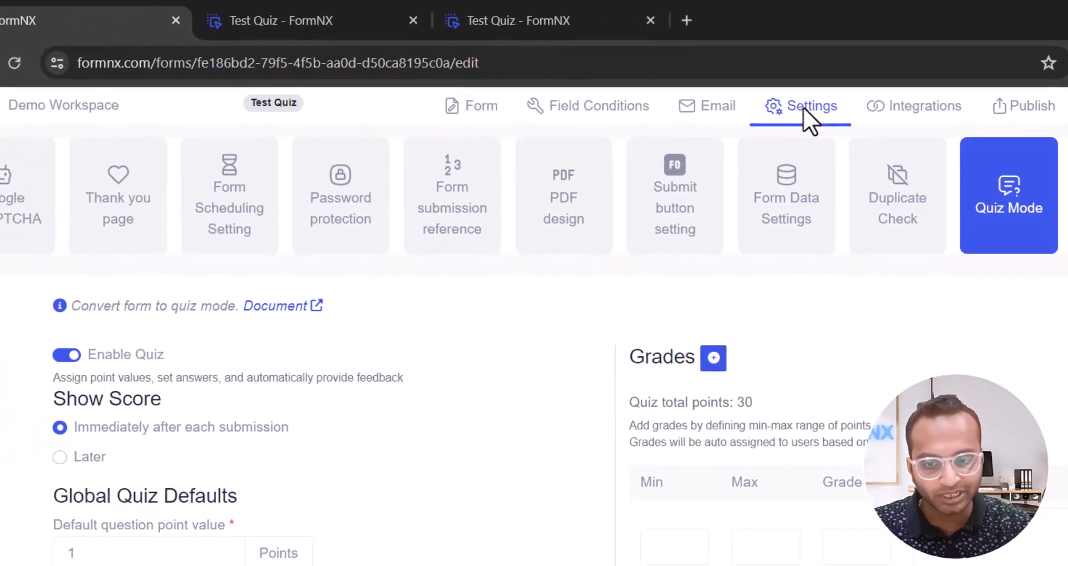
left_click_drag(48, 395, 161, 399)
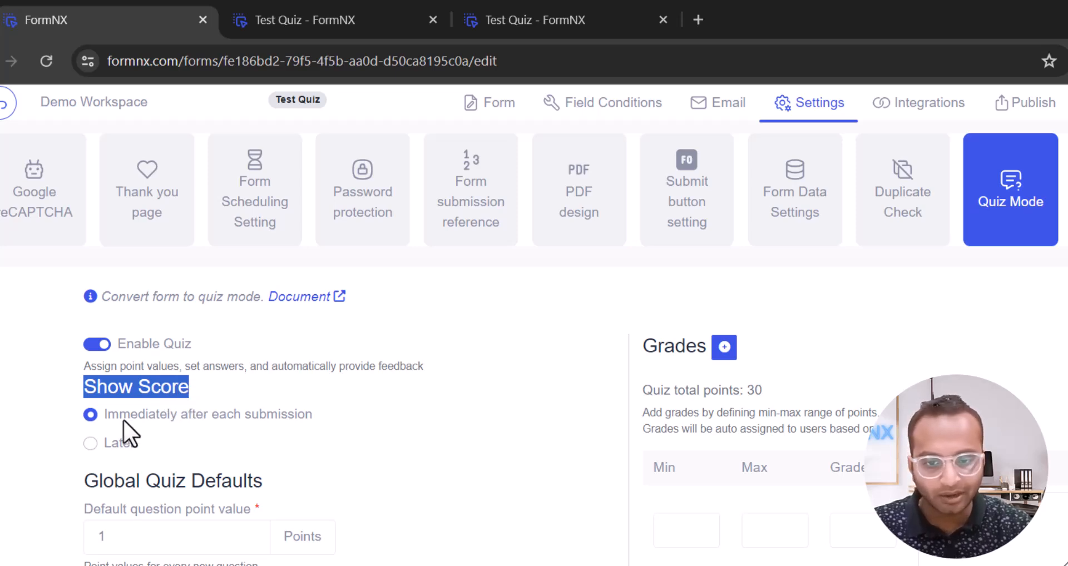
left_click(112, 445)
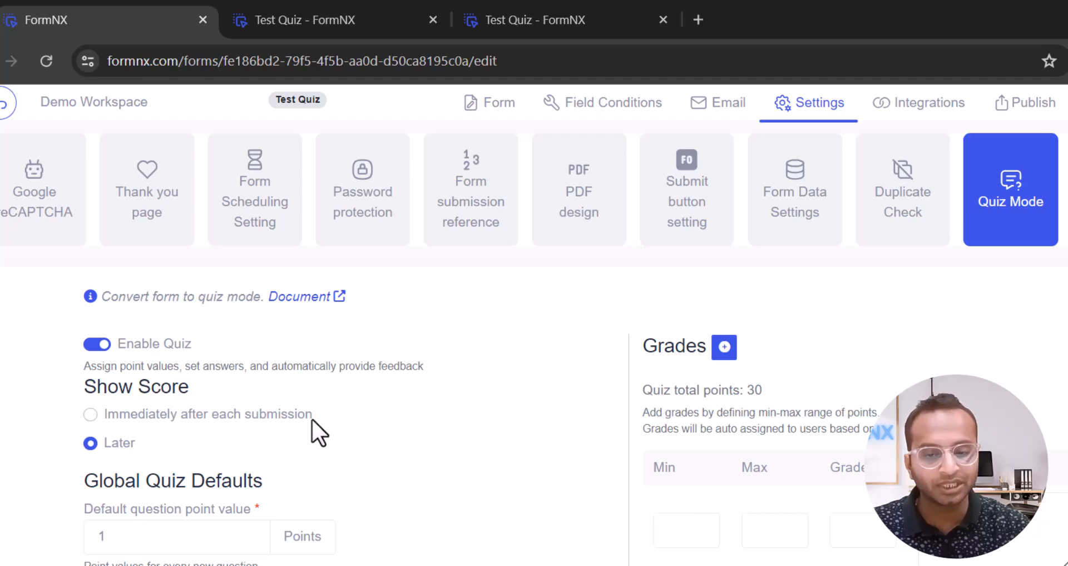
left_click(456, 546)
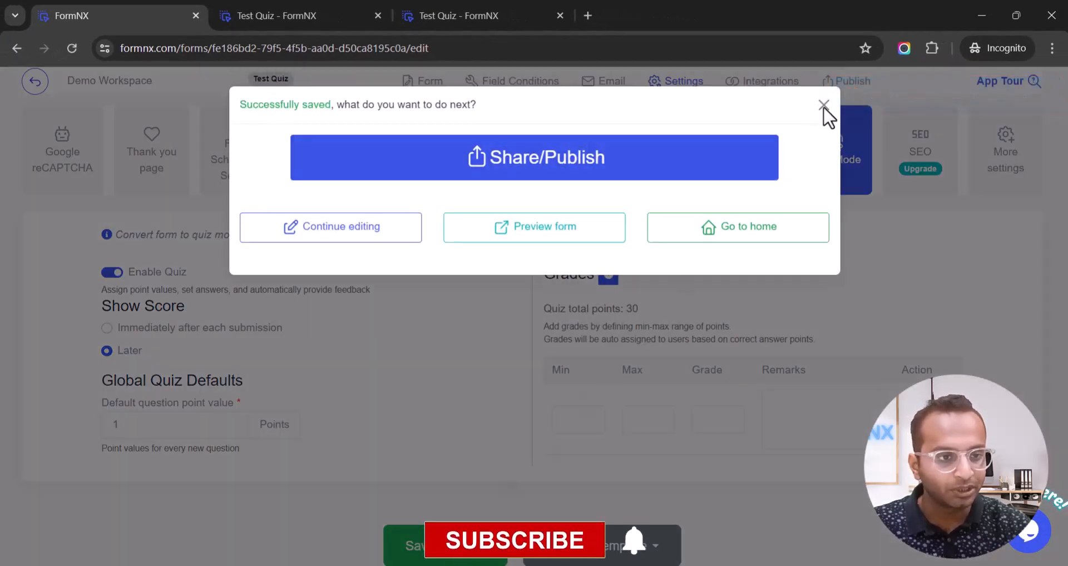
left_click(823, 107)
Reload the live quiz, then review the 30-point quiz total in the editor.
left_click(311, 17)
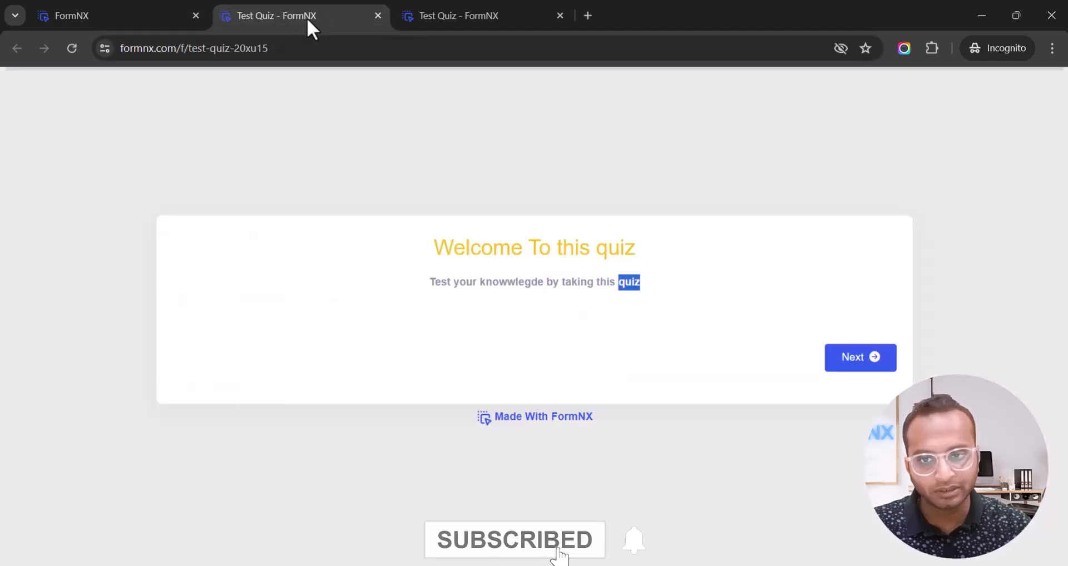
left_click(75, 52)
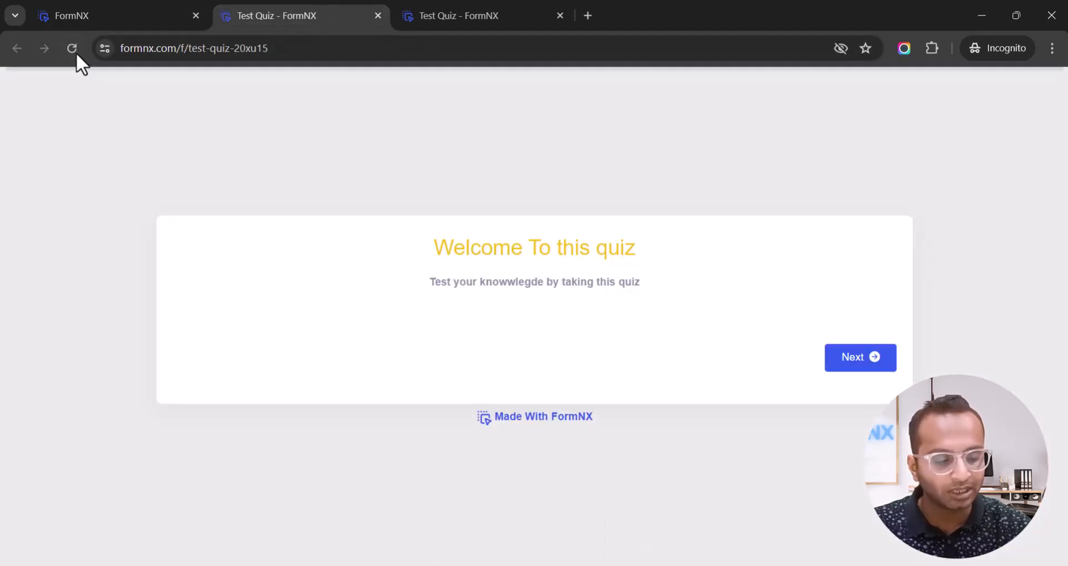
left_click(147, 12)
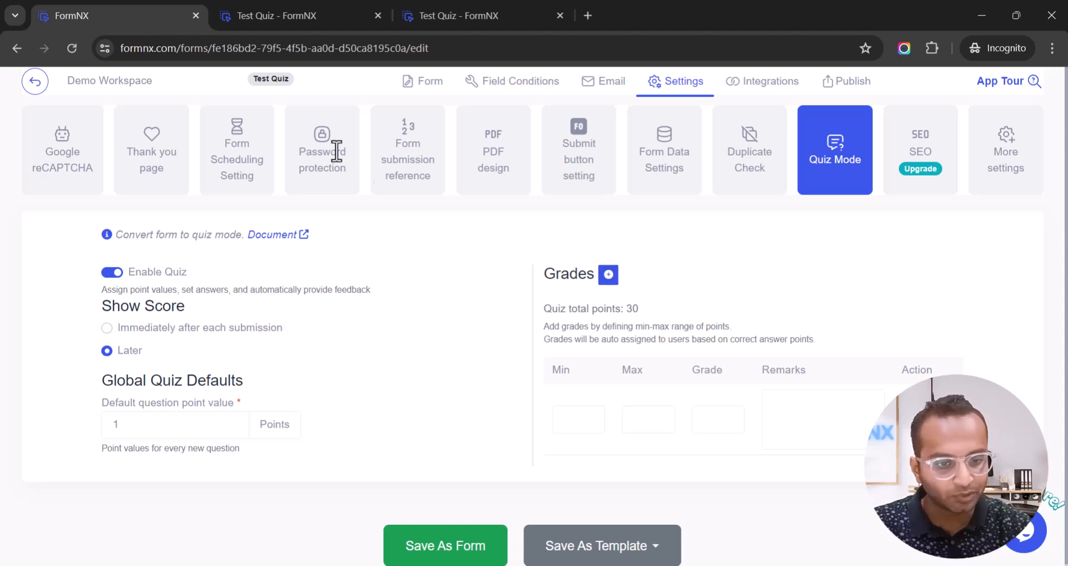
left_click_drag(546, 307, 640, 312)
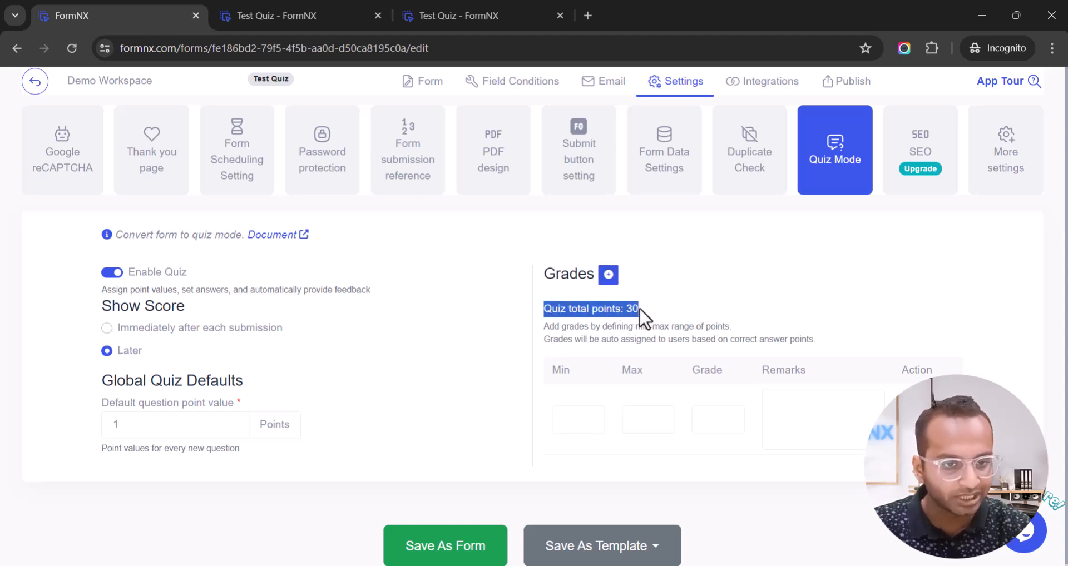
left_click(421, 82)
Change Question 1's points to 20 and confirm the quiz total now reads 40.
left_click(539, 337)
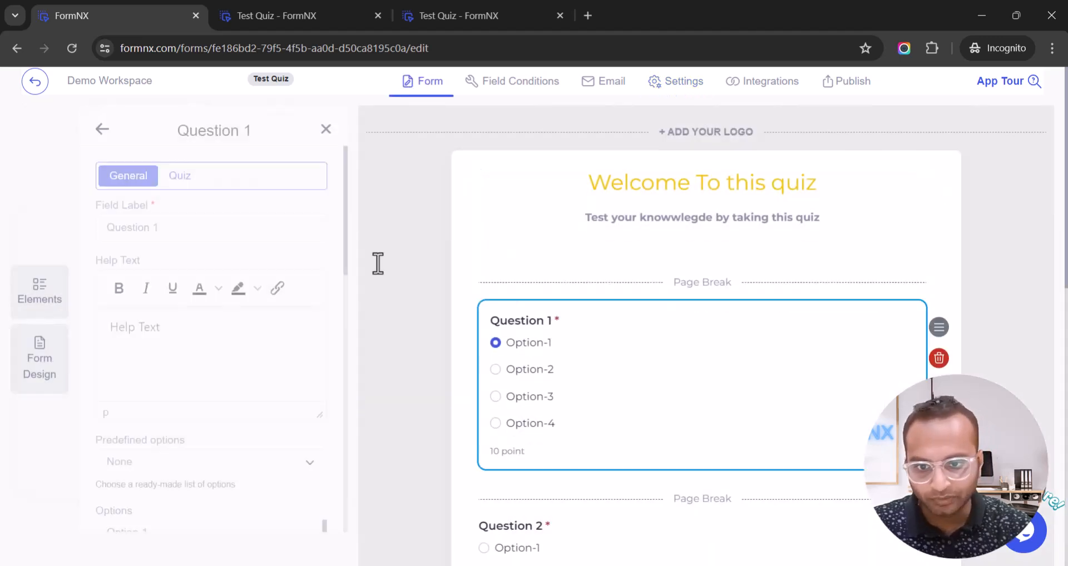
left_click(174, 177)
double_click(105, 265)
type("20")
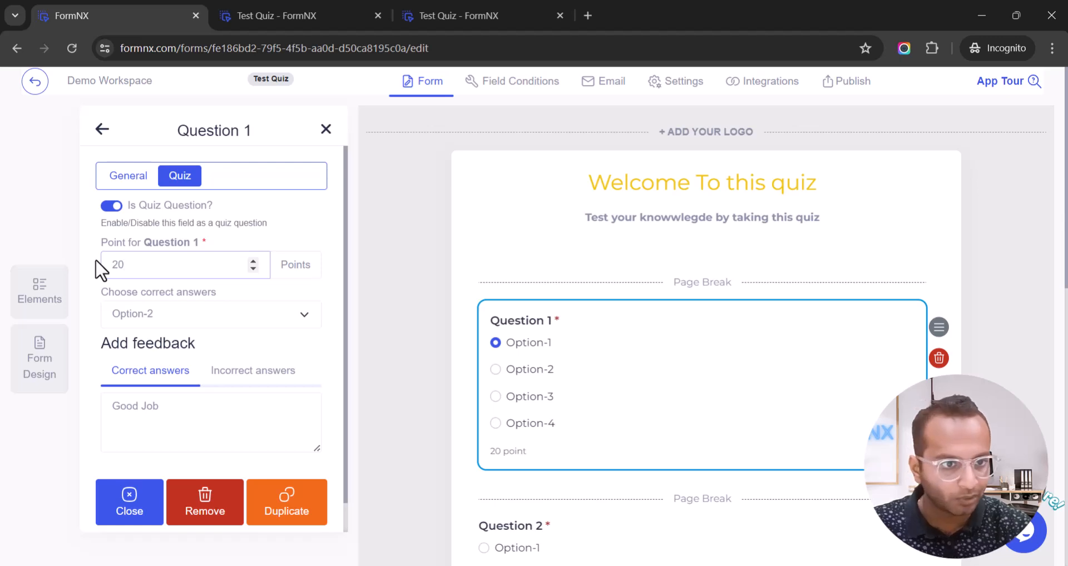
left_click(683, 84)
left_click_drag(592, 309, 676, 311)
left_click(675, 311)
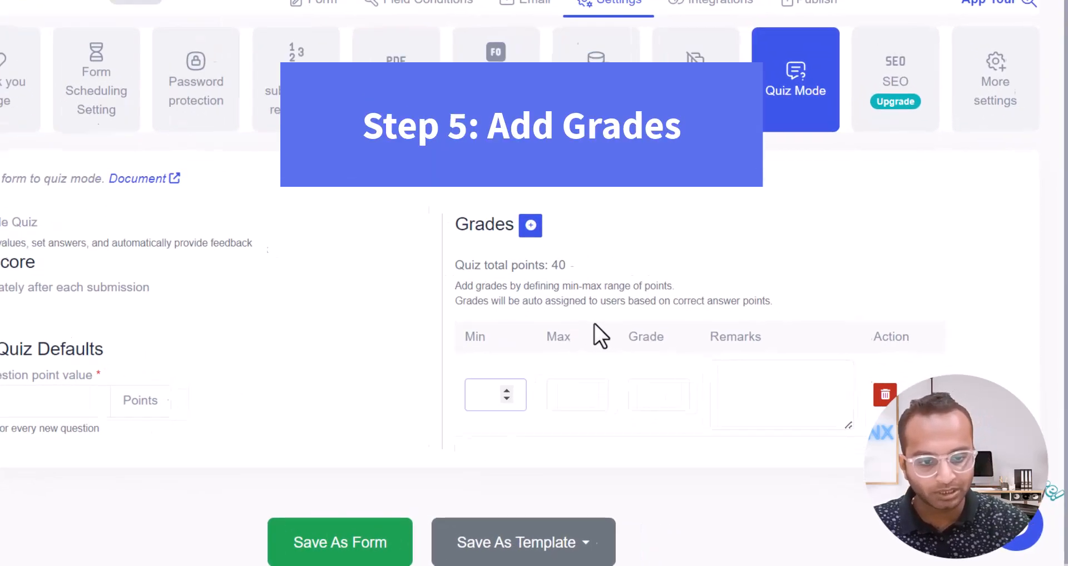
Enter the first grade, Poor, for 0 to 10 points with its remark.
type("0")
key("Tab")
type("10")
key("Tab")
type("Poor")
key("Tab")
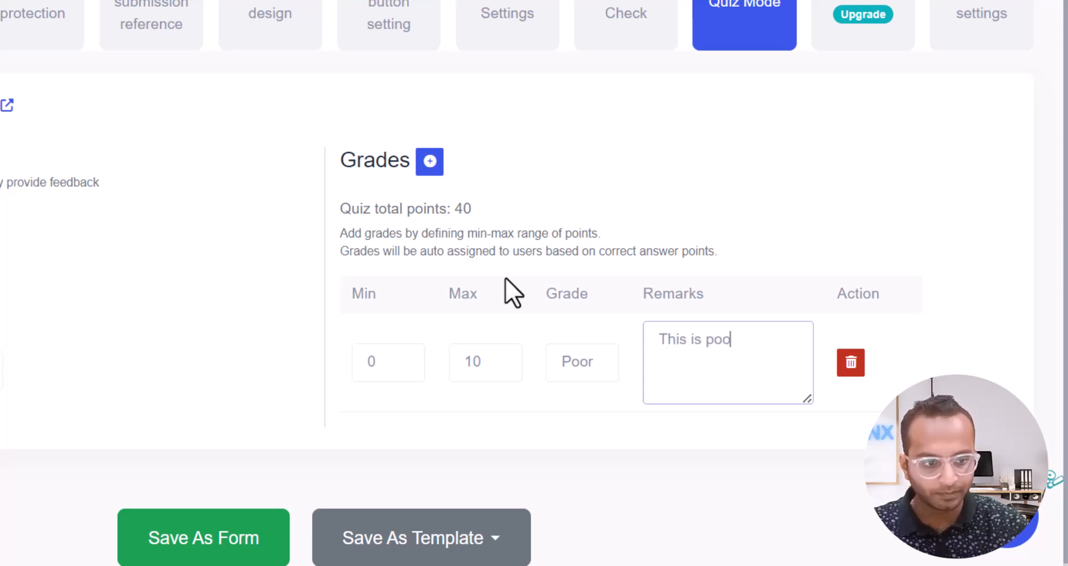
type("forma")
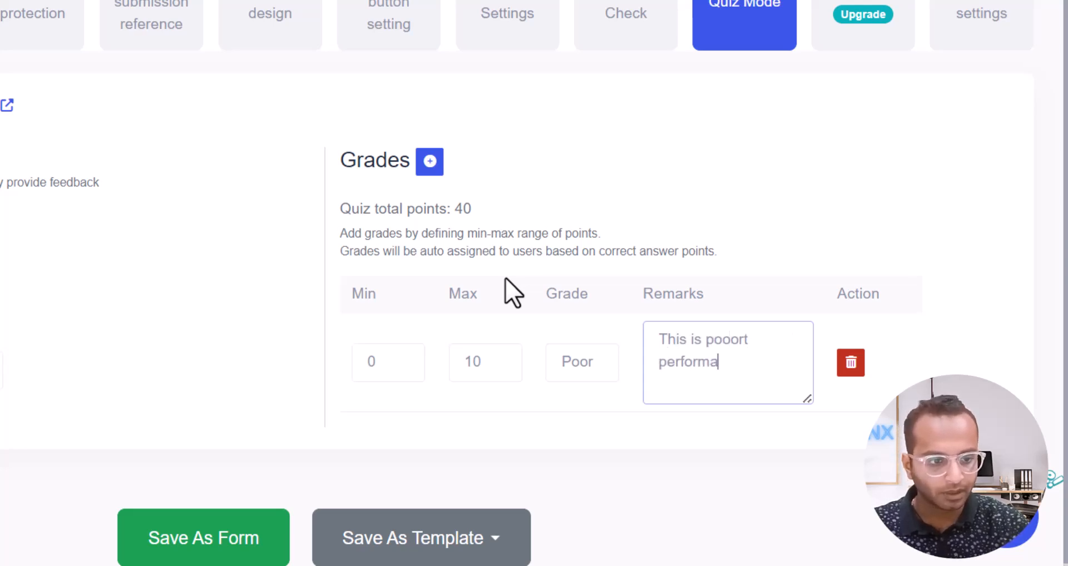
scroll(505, 278, "down", 1)
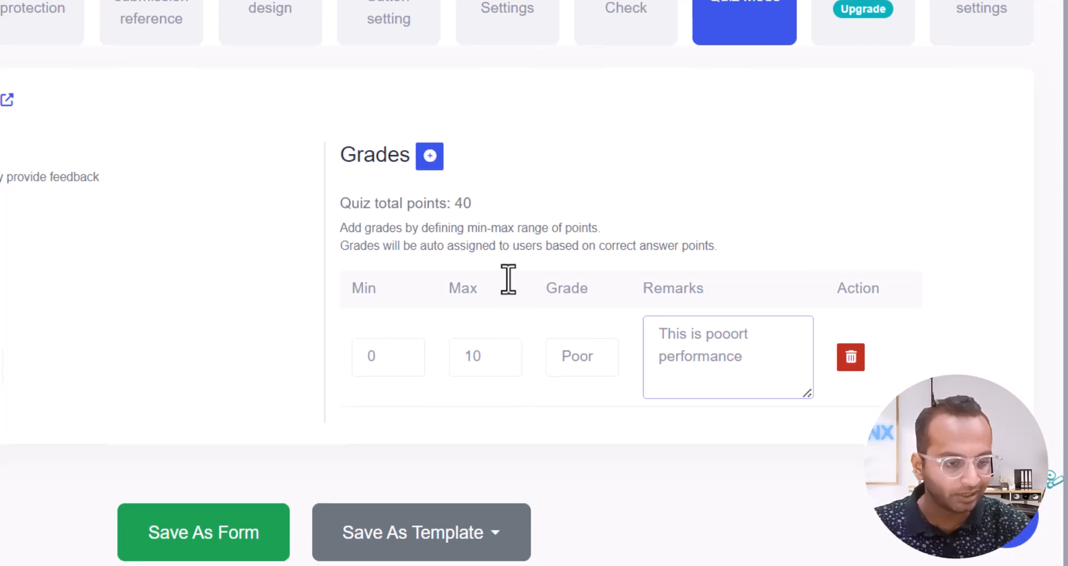
key("ctrl+a")
Add a second grade row, Good, for 10 to 30 points with a remark.
left_click(430, 165)
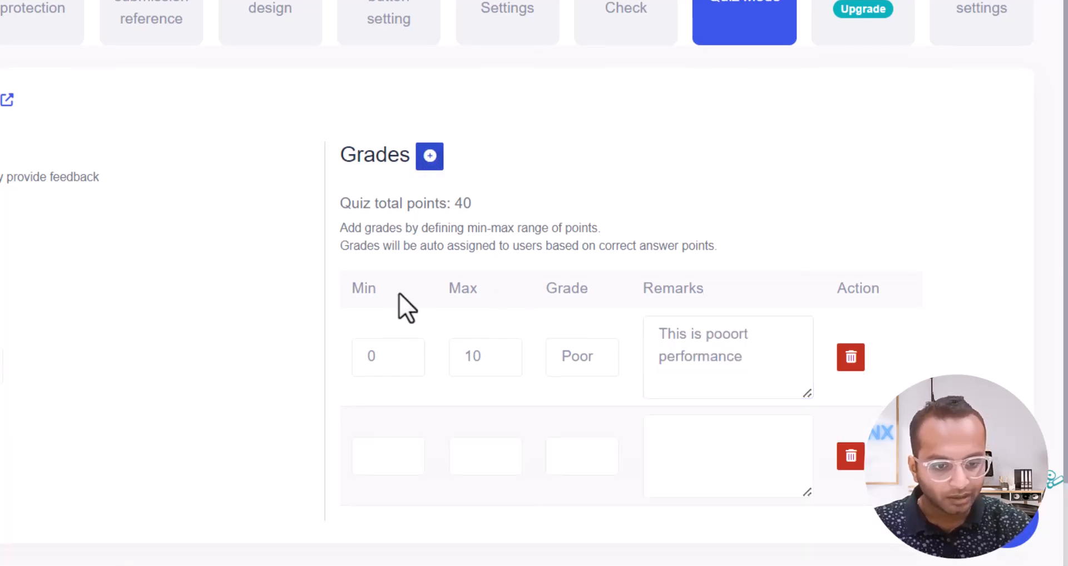
left_click(369, 472)
type("10")
key("Tab")
type("30")
key("Tab")
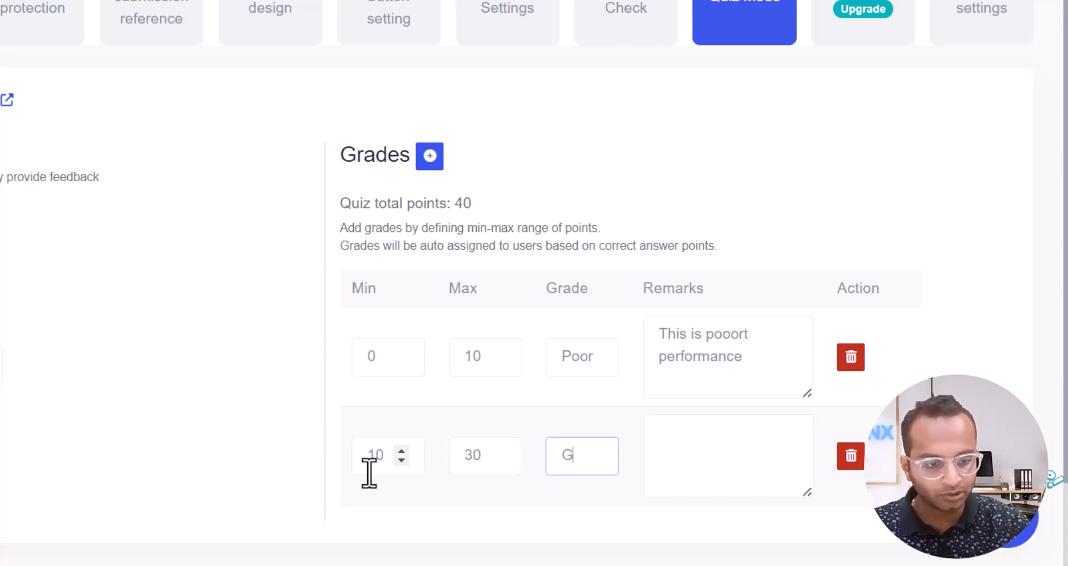
key("Tab")
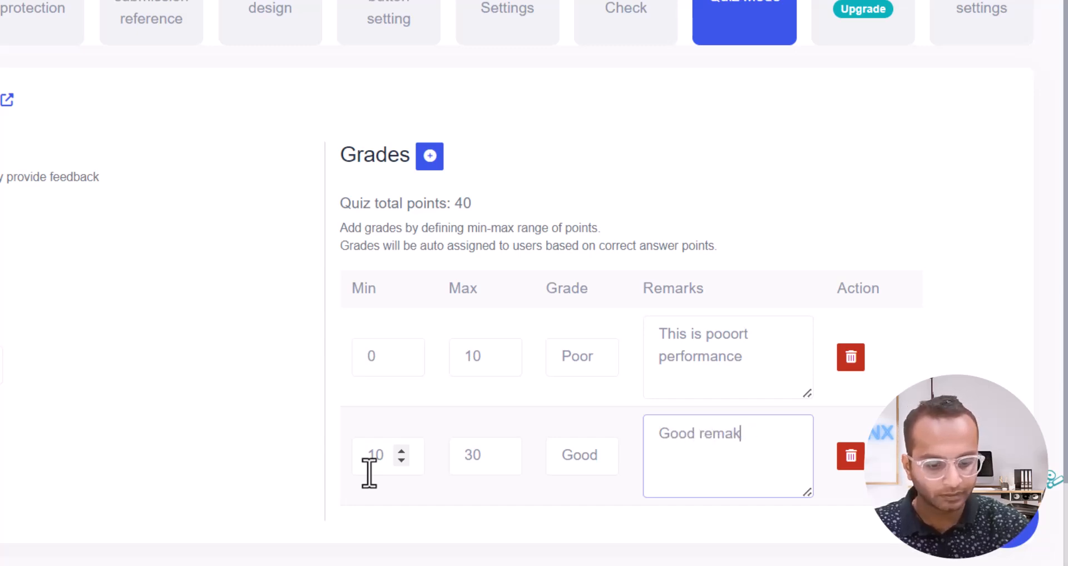
scroll(368, 473, "down", 2)
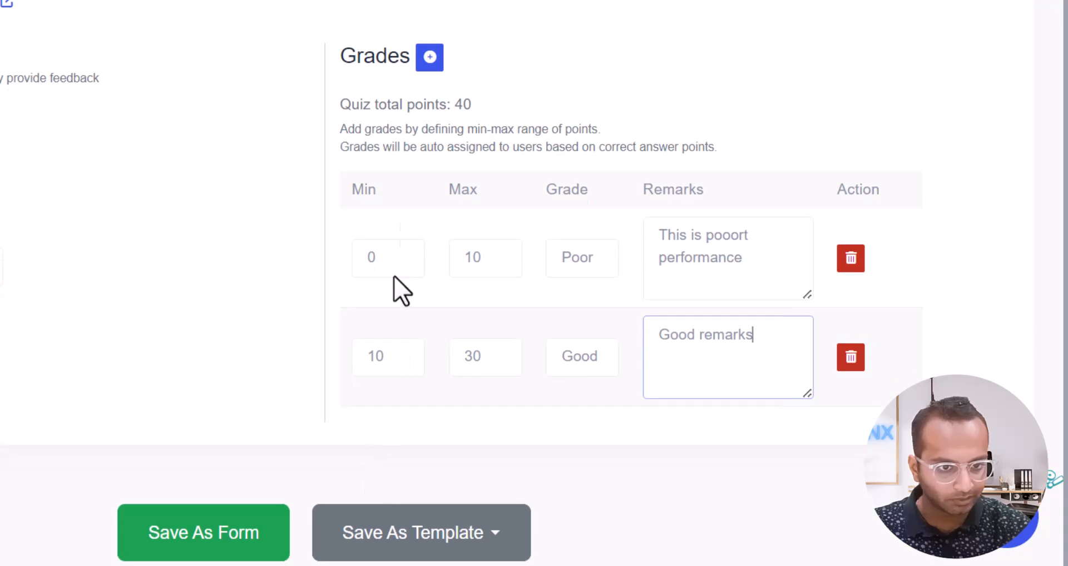
Add a third grade row, Excellent, for 30 to 40 points with a remark.
left_click(429, 55)
left_click(381, 448)
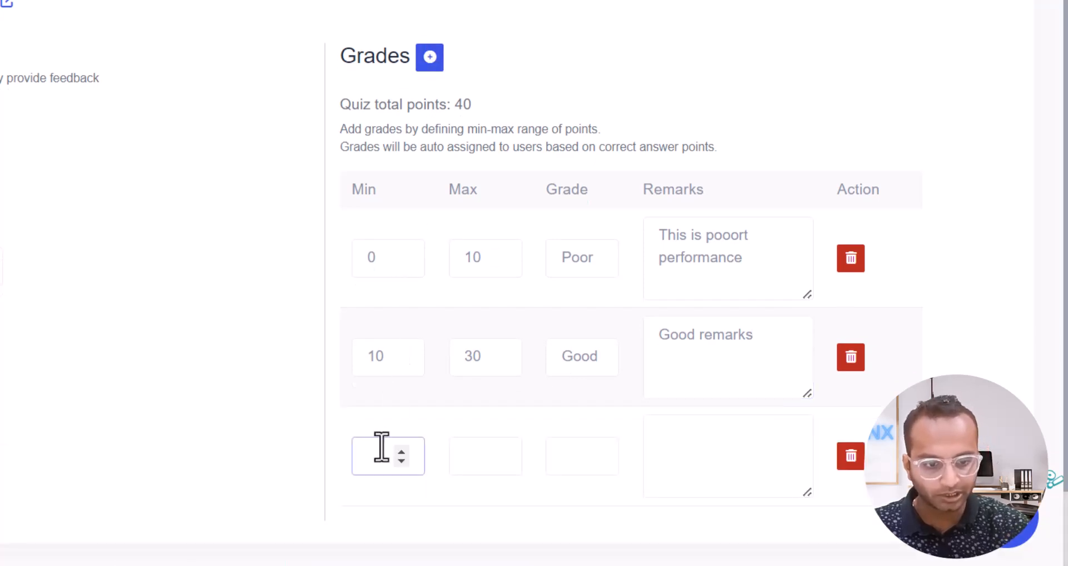
type("40")
key("Tab")
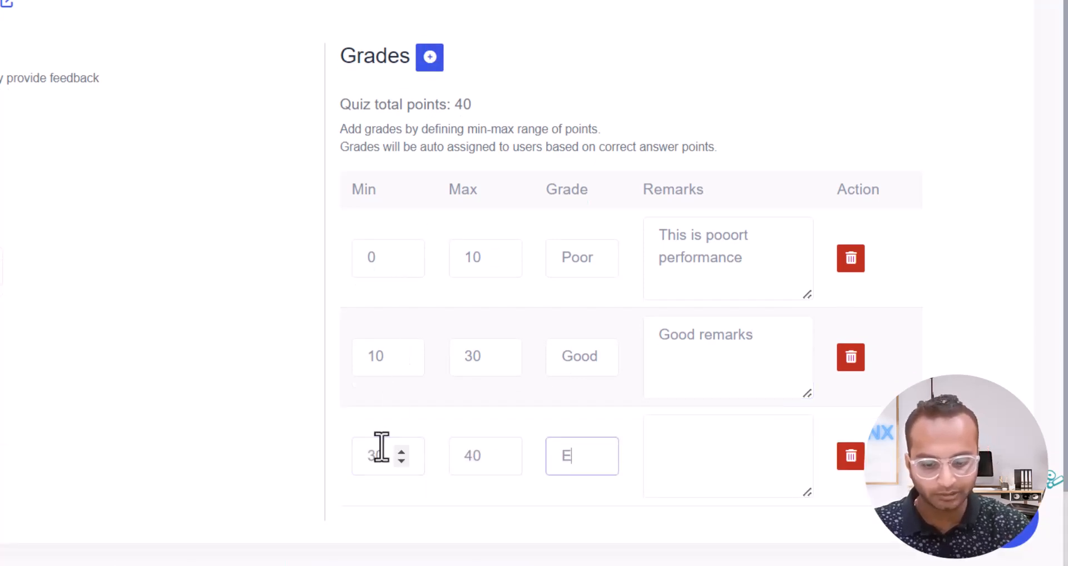
key("Tab")
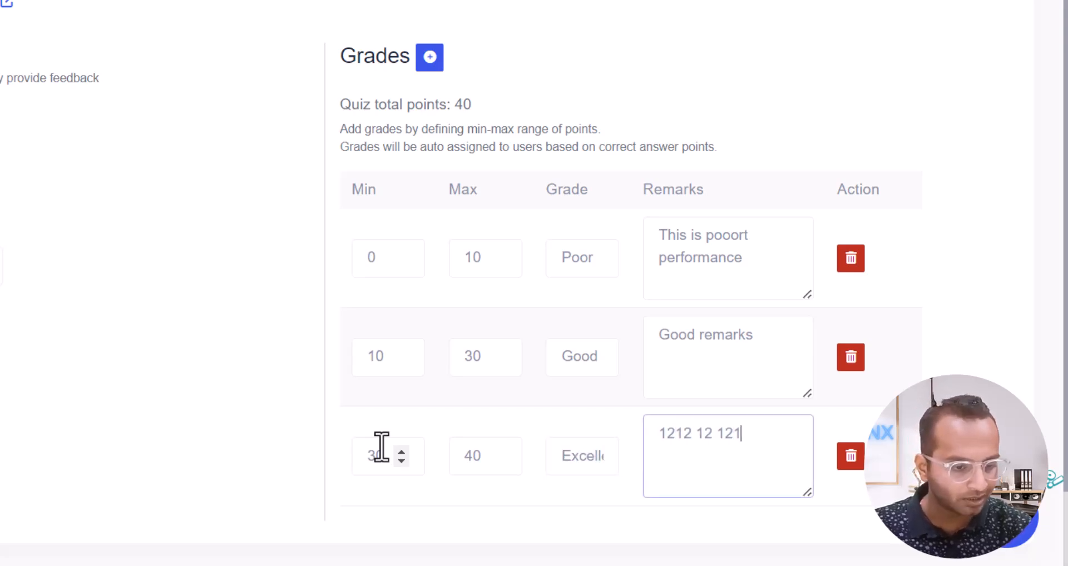
Save the form with the new grades and reload the live quiz to check it.
left_click(484, 542)
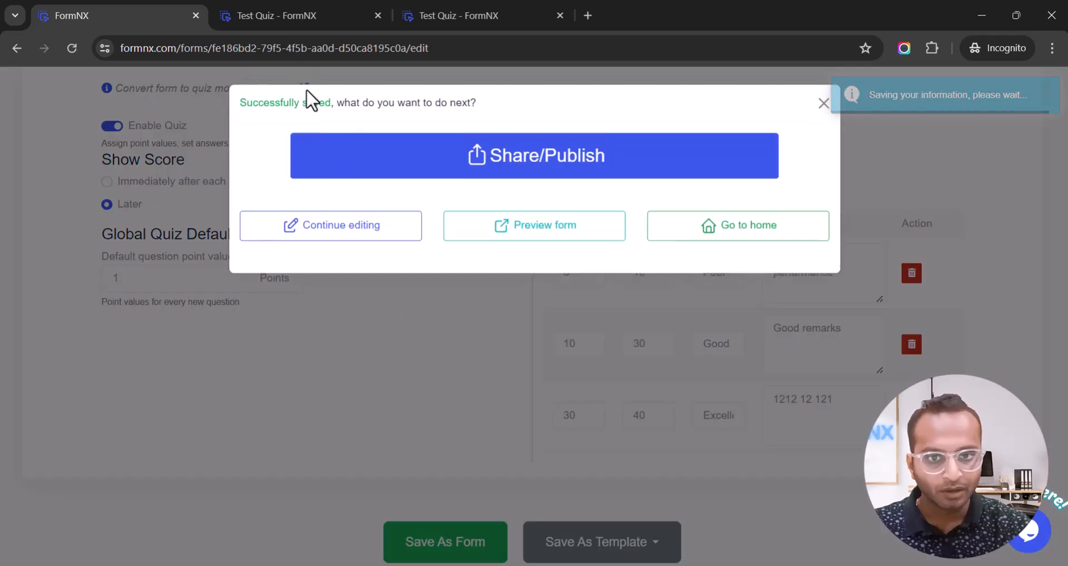
left_click(274, 11)
left_click(66, 48)
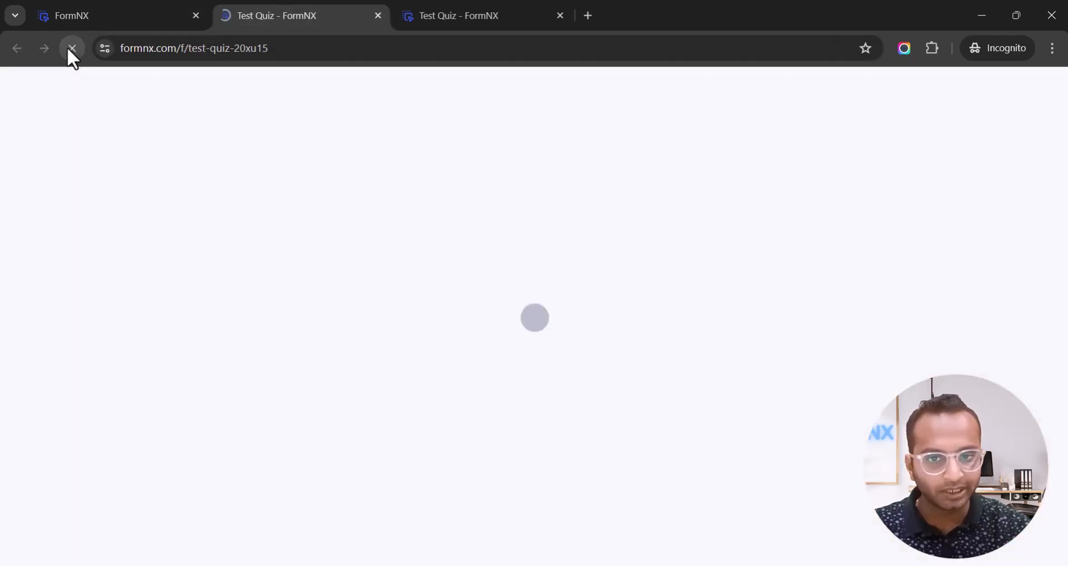
left_click(128, 20)
left_click(123, 184)
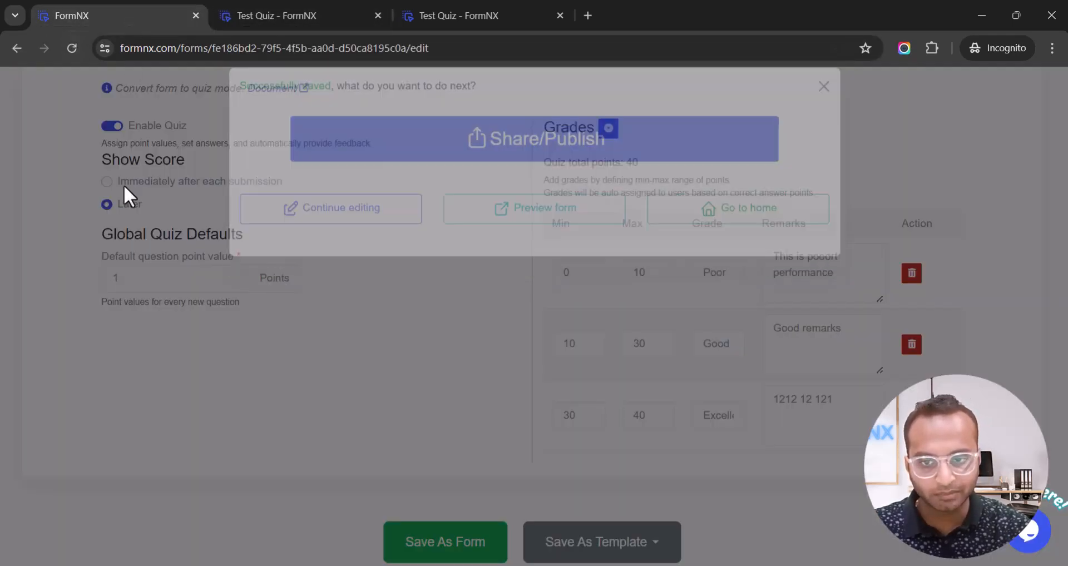
scroll(124, 186, "up", 3)
left_click(417, 85)
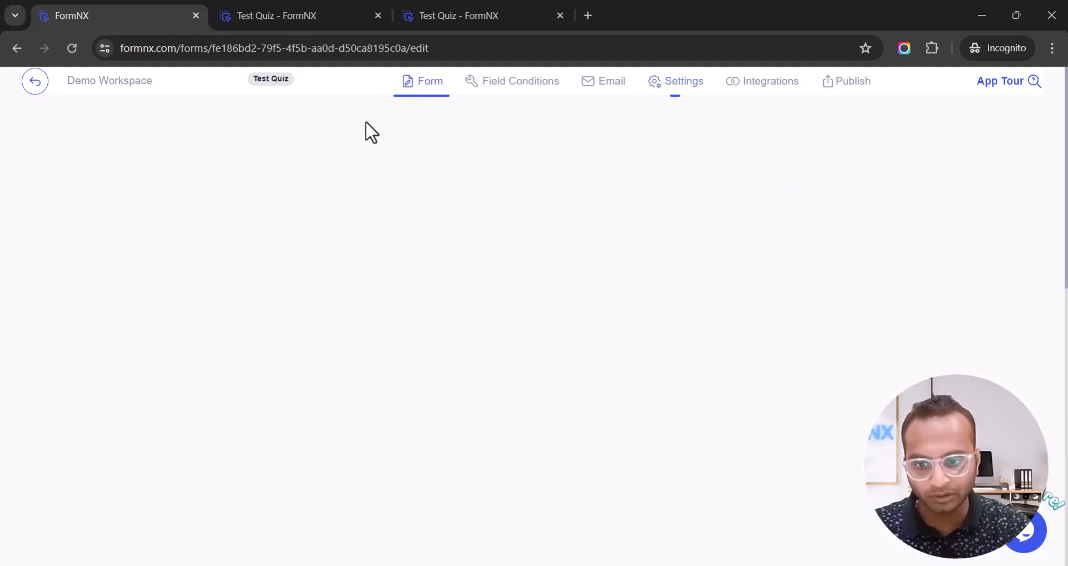
Set the page background to blue in Form Design and save the form again.
left_click(45, 370)
scroll(111, 328, "down", 5)
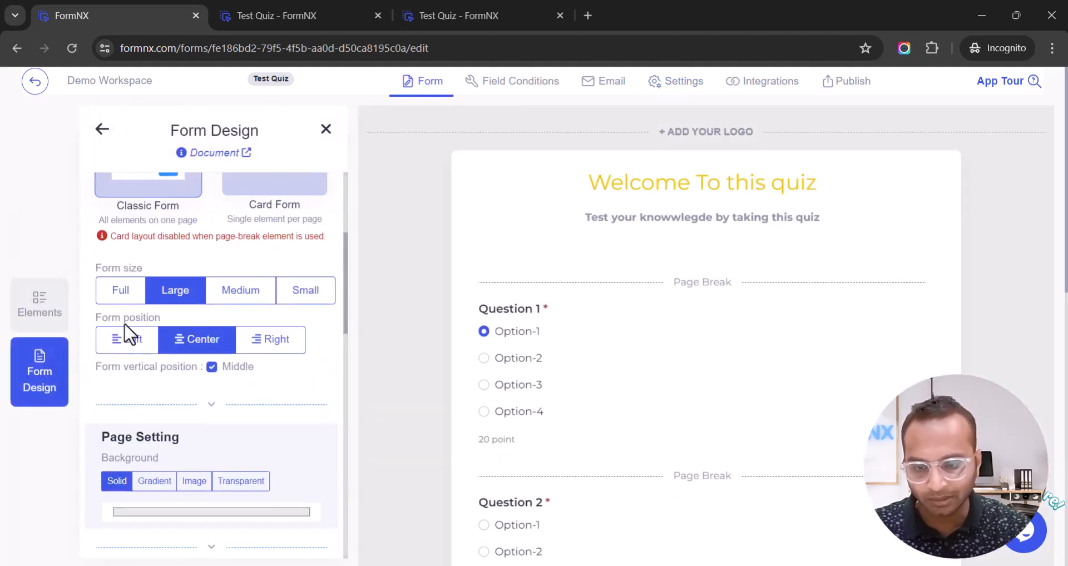
scroll(124, 322, "down", 2)
left_click(149, 360)
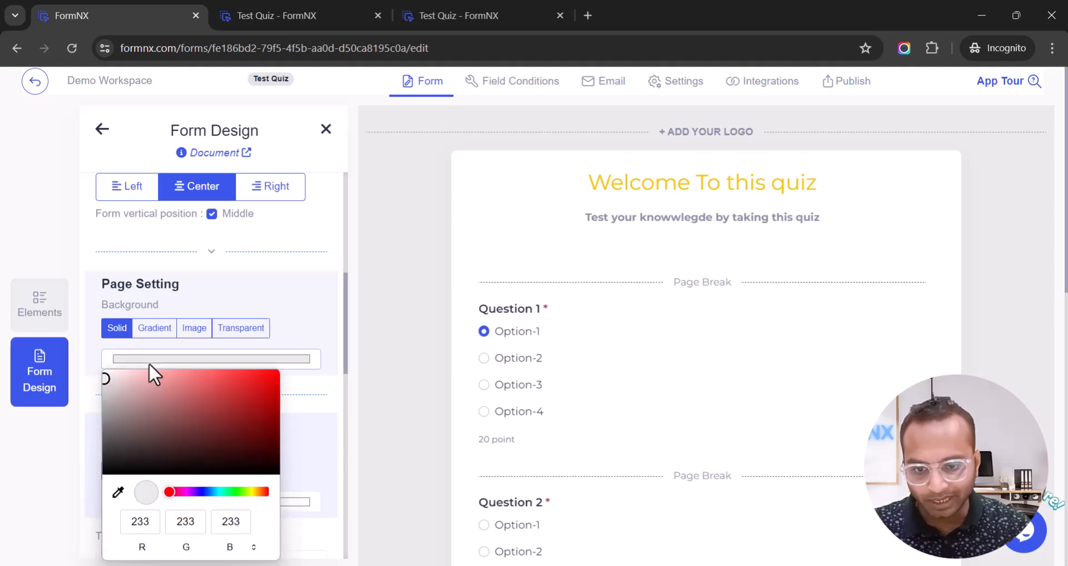
left_click_drag(169, 492, 272, 386)
left_click(309, 286)
scroll(393, 497, "down", 10)
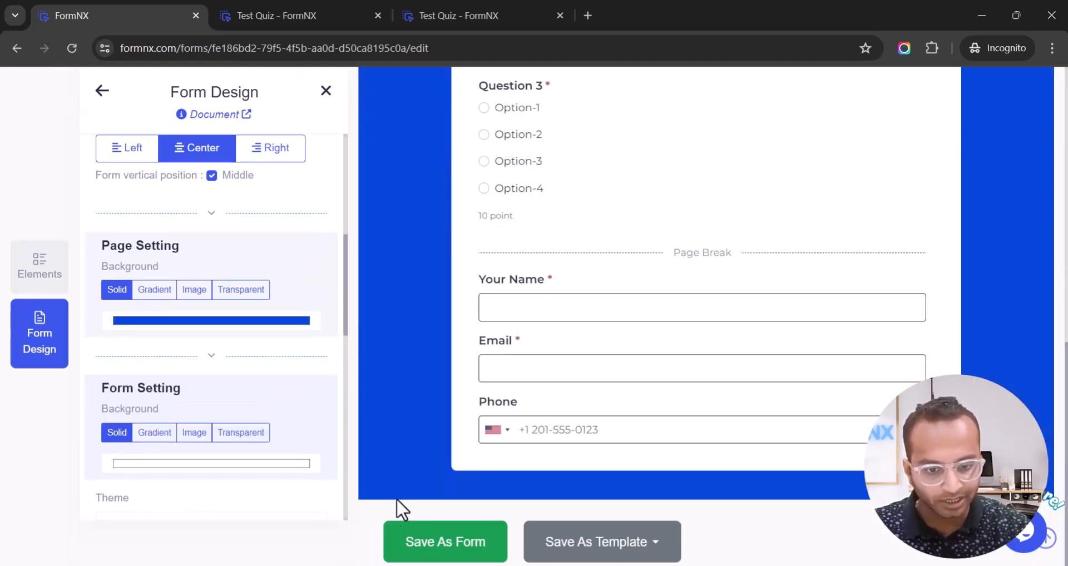
left_click(411, 542)
left_click(246, 12)
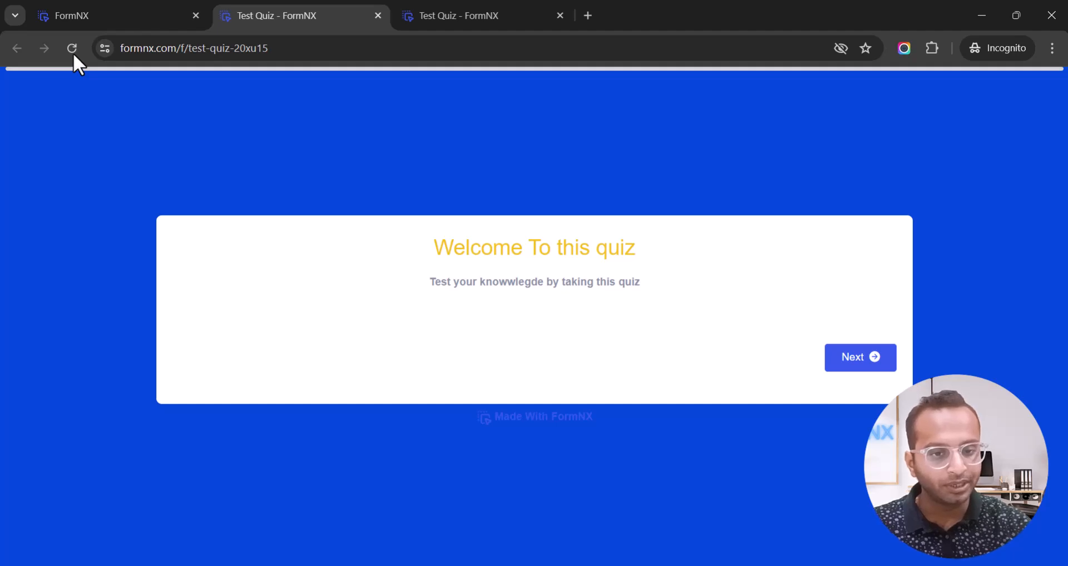
Start the live quiz and answer Questions 1–3 with Option-1, Option-2 and Option-3.
left_click(872, 363)
left_click(213, 230)
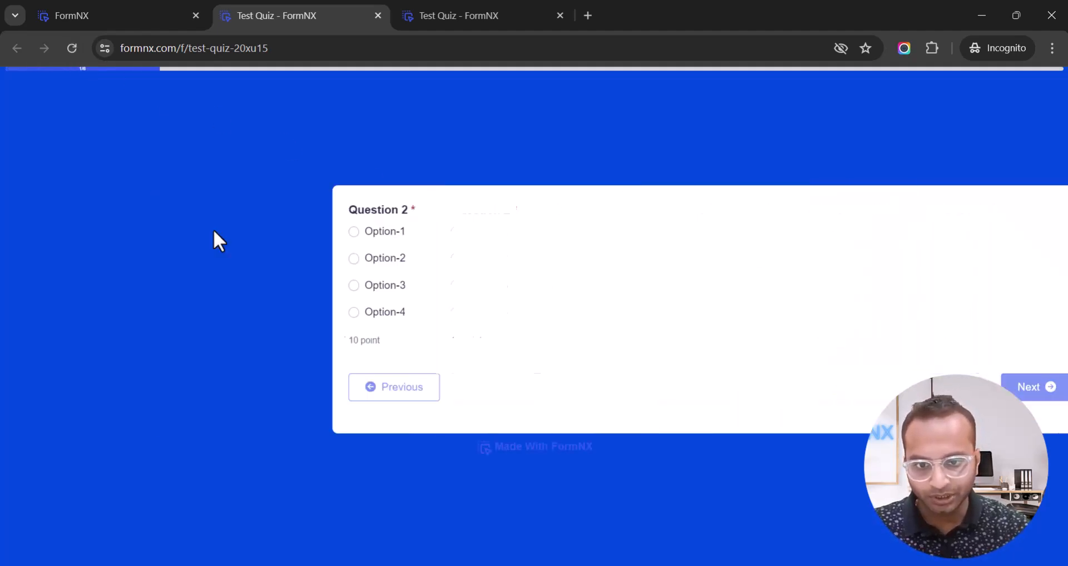
left_click(219, 260)
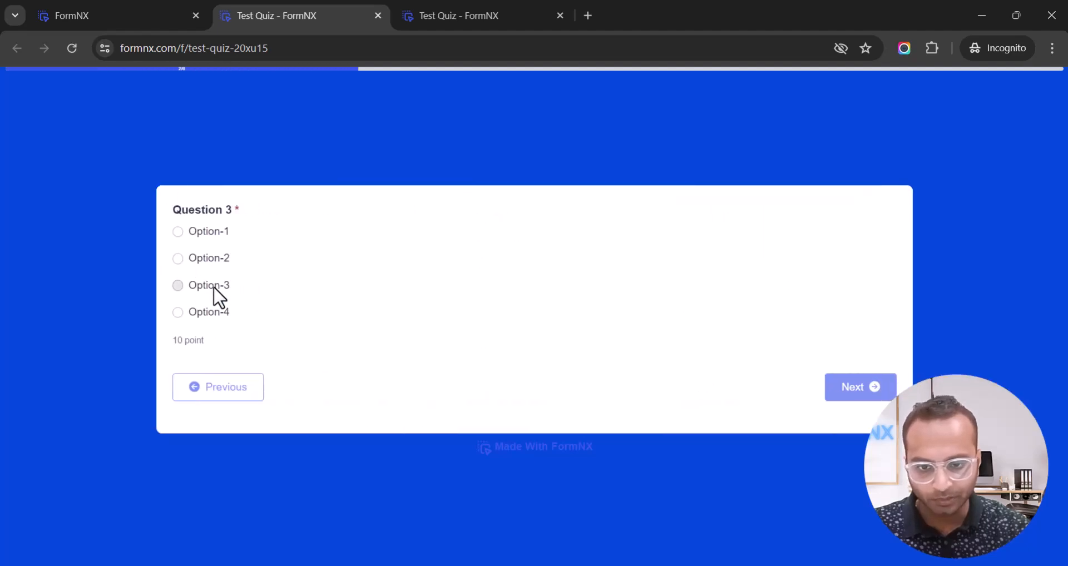
left_click(213, 286)
left_click(228, 398)
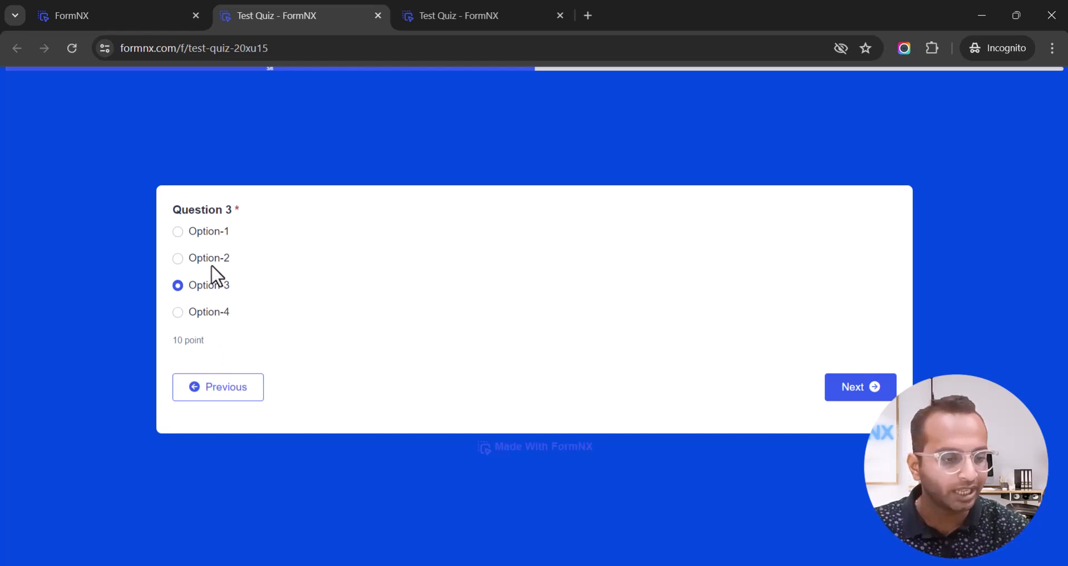
left_click(850, 402)
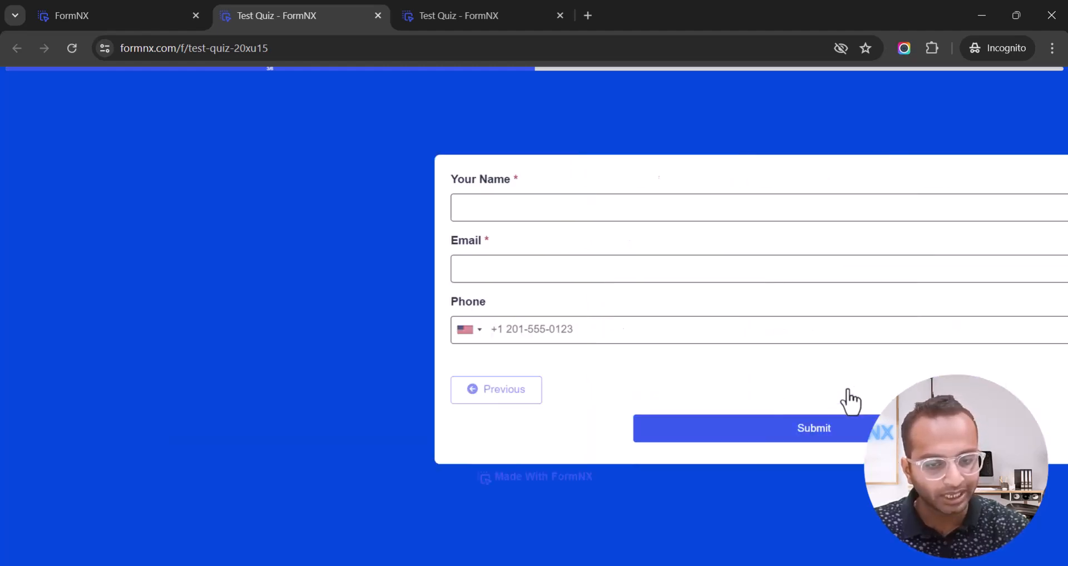
Enter the respondent's name and email, submit the quiz, and return to the form editor.
left_click(229, 212)
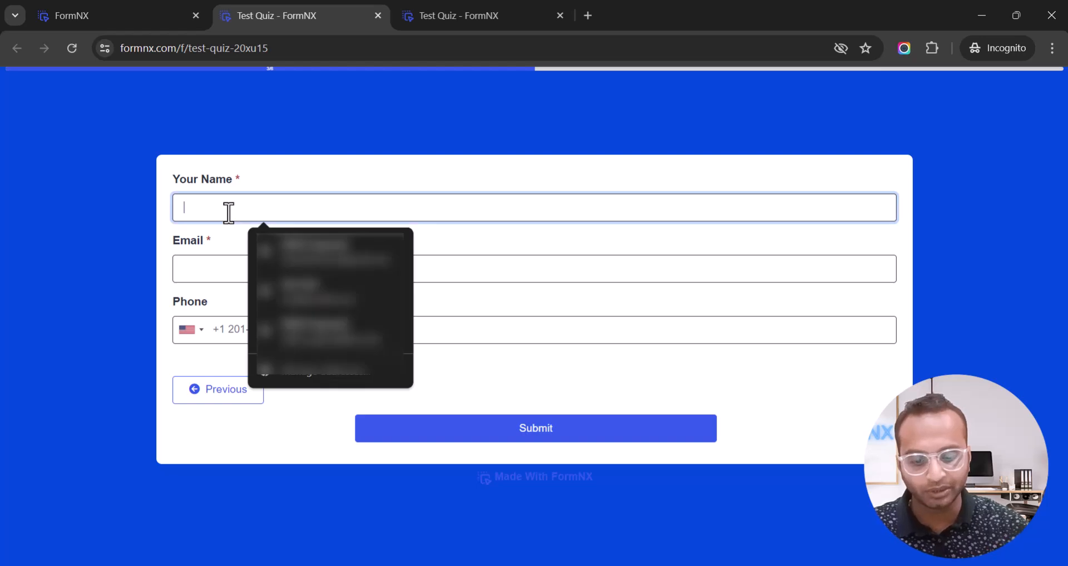
type("Nikhil")
key("Tab")
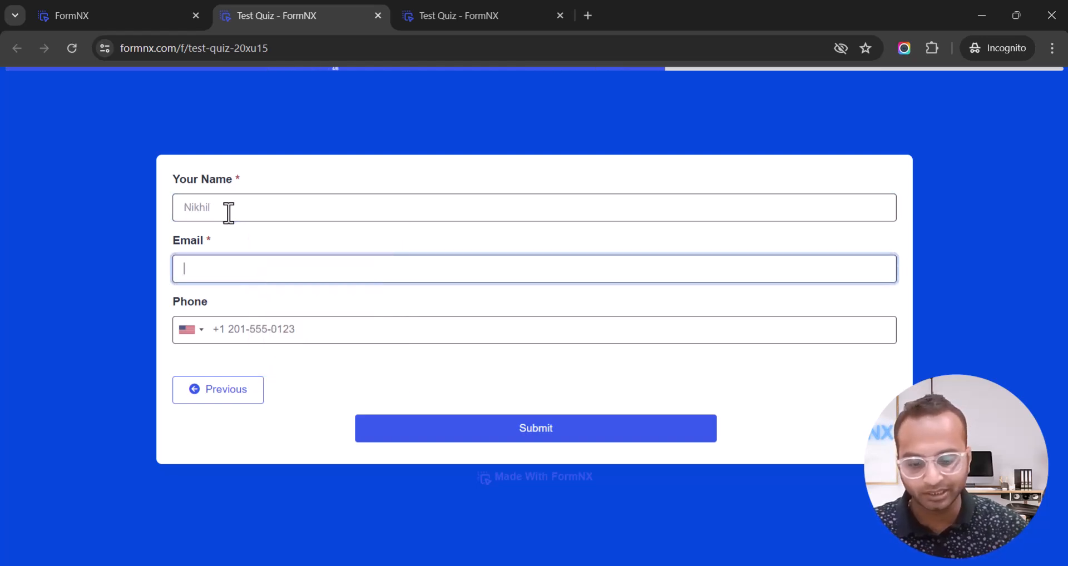
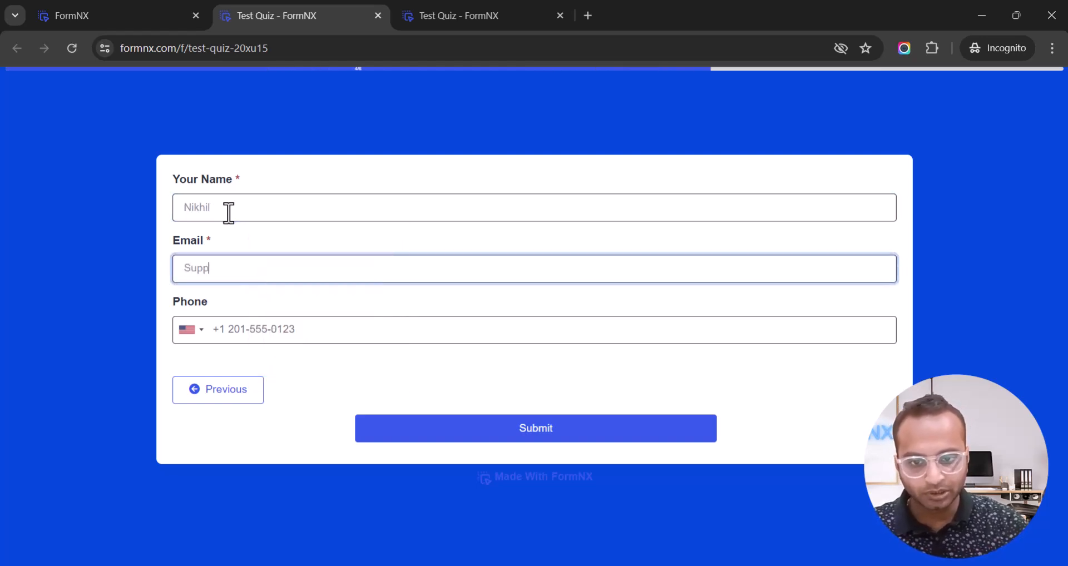
key("Tab")
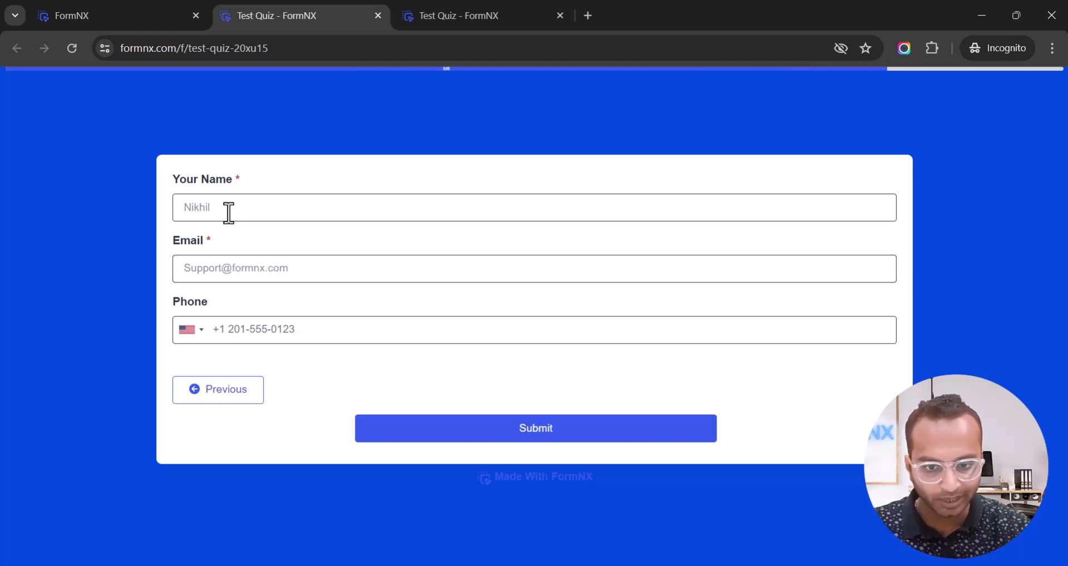
left_click(248, 323)
left_click(282, 301)
left_click(510, 431)
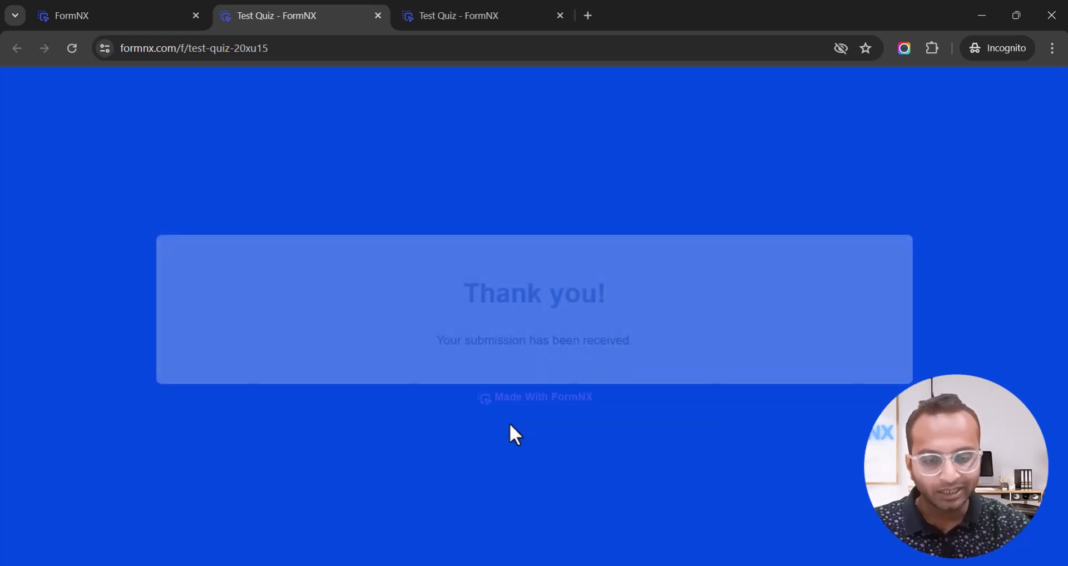
left_click_drag(461, 295, 607, 290)
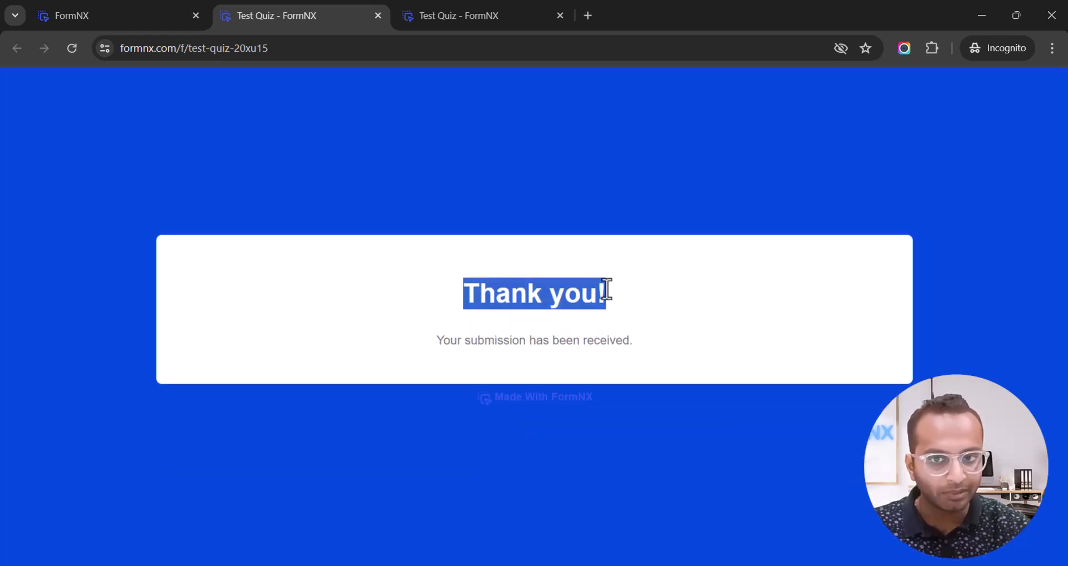
left_click(162, 25)
left_click(823, 102)
scroll(775, 158, "up", 1)
left_click(777, 95)
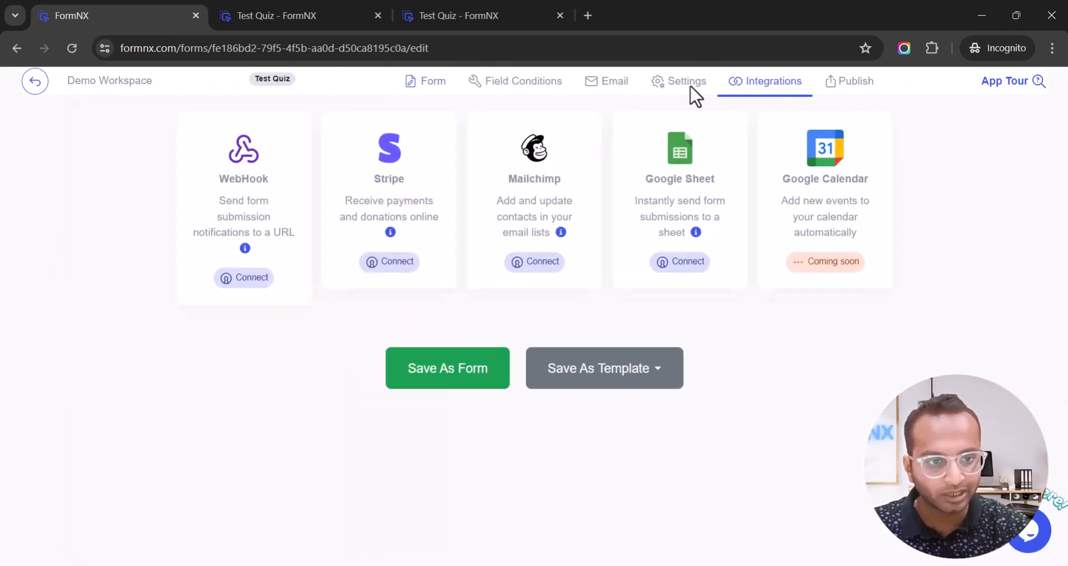
left_click(676, 94)
left_click(283, 15)
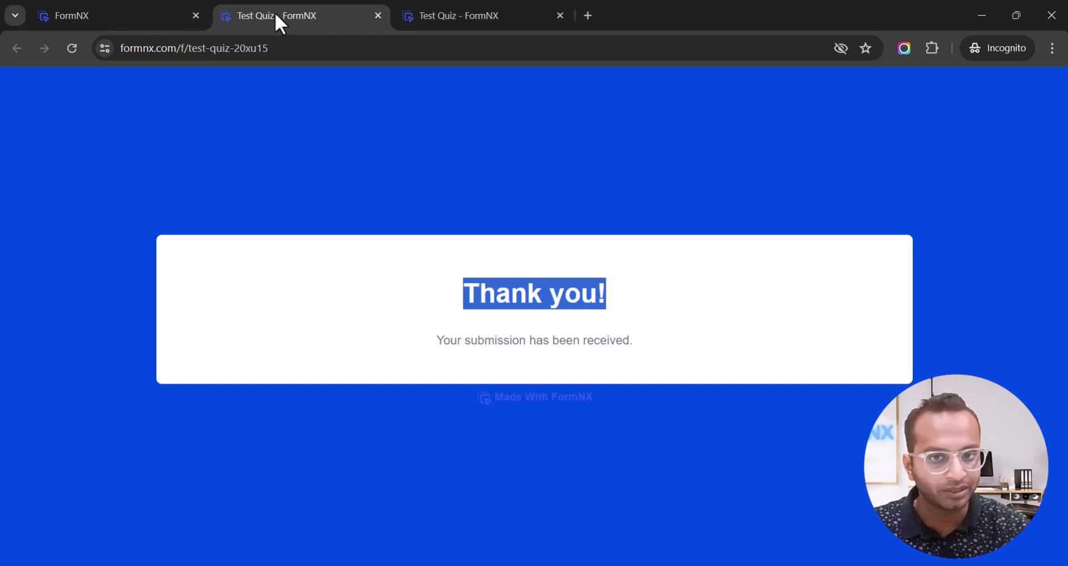
left_click(142, 11)
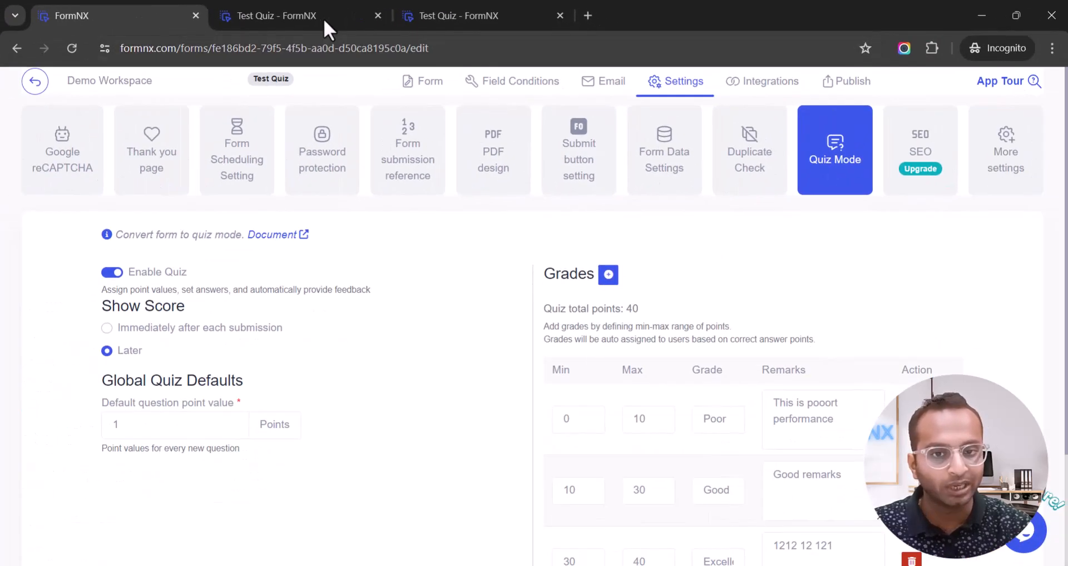
left_click(307, 18)
left_click(165, 18)
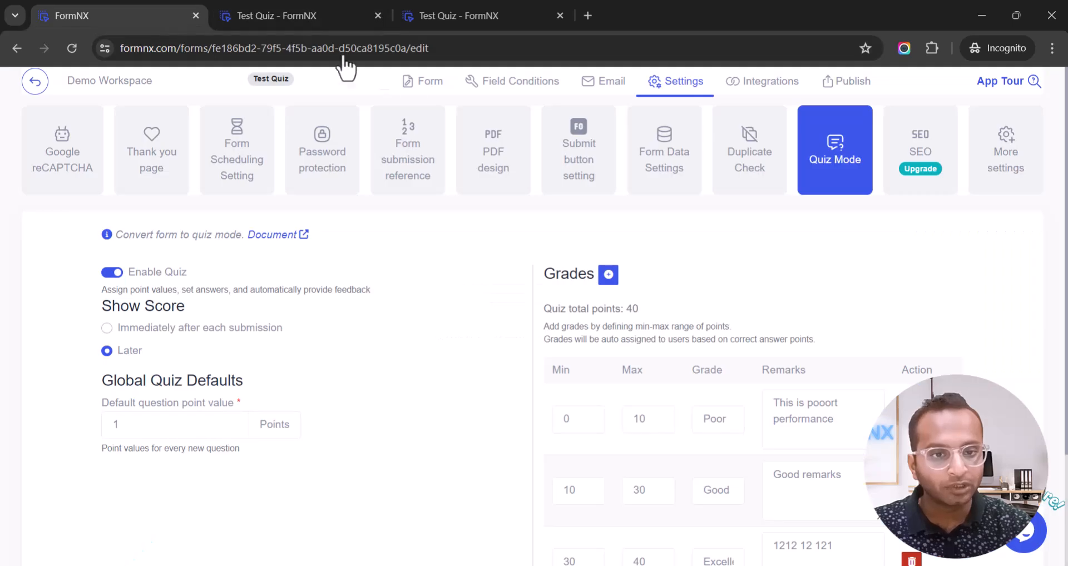
left_click(409, 83)
scroll(503, 317, "down", 10)
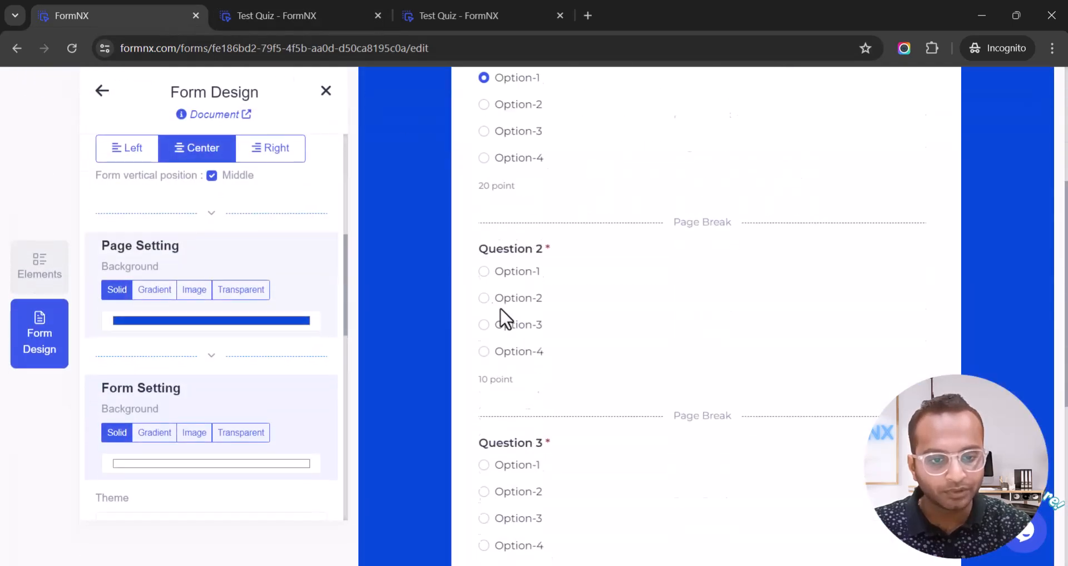
Write 'Enter your email to get the score card' as the Email field's help text and bold it.
left_click(507, 355)
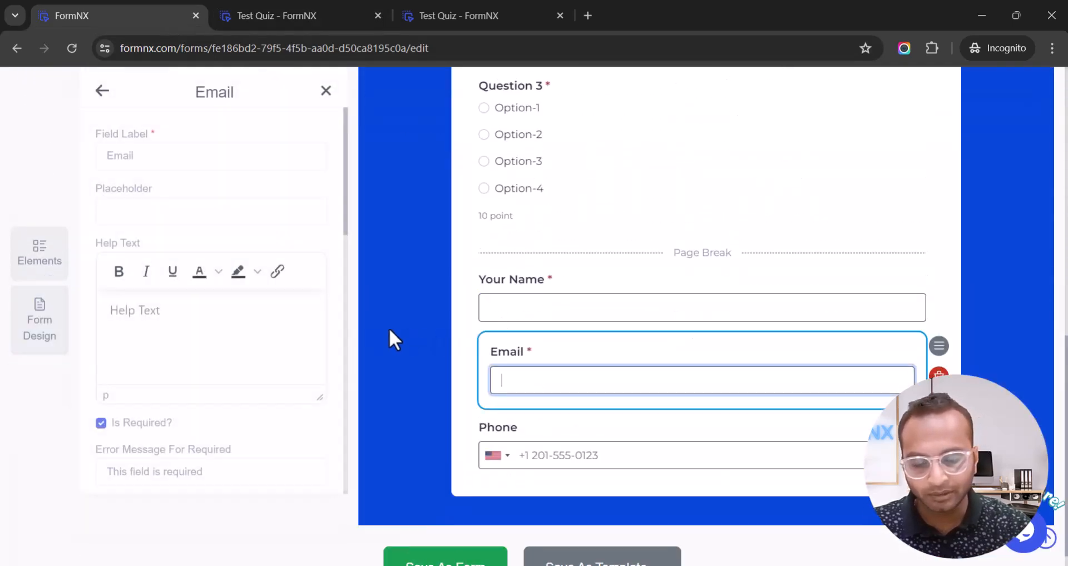
left_click(197, 311)
type("Enter your email to get the score card")
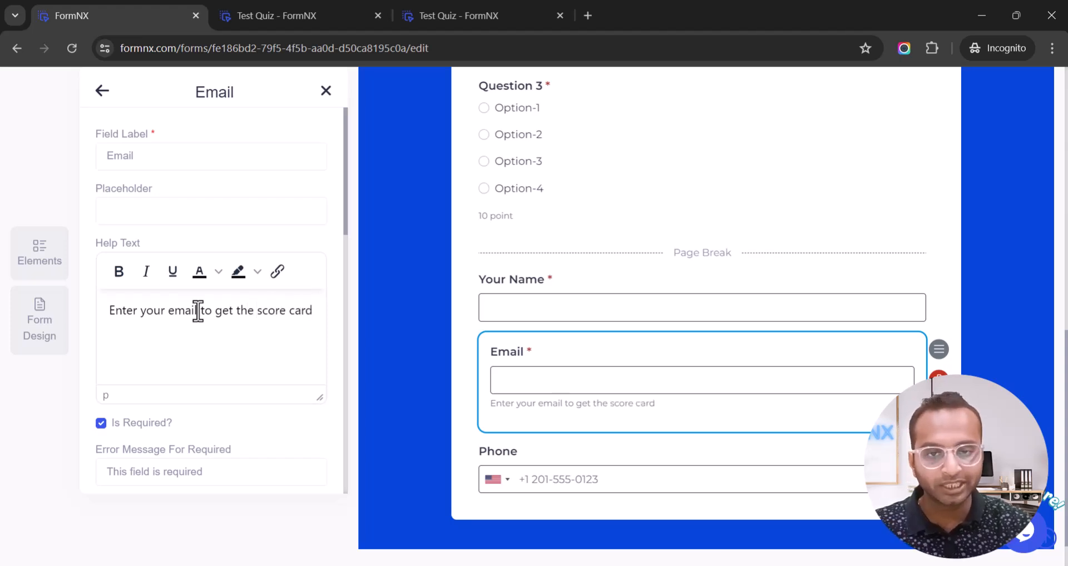
left_click(257, 22)
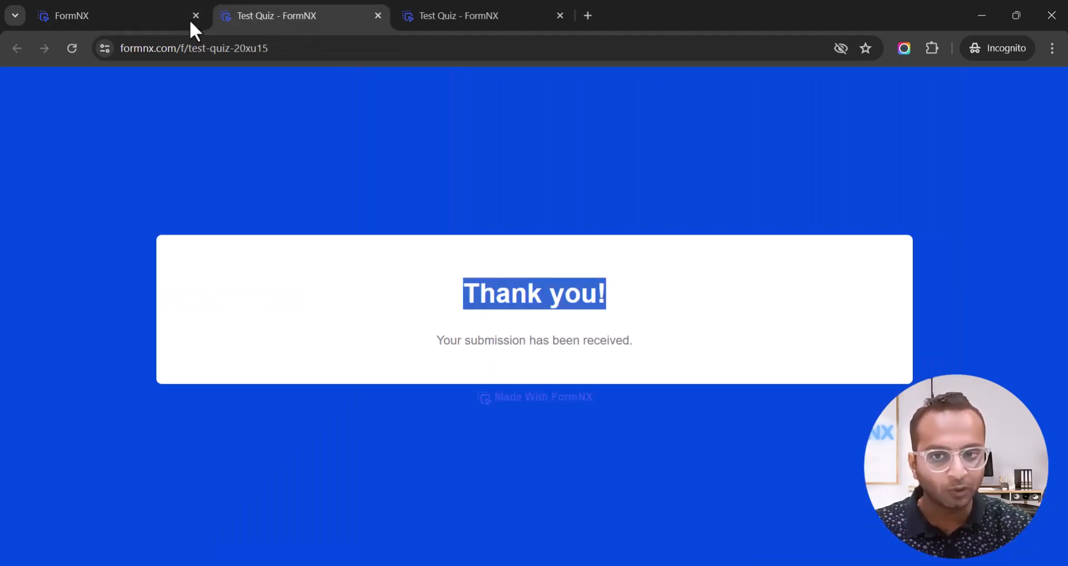
left_click(95, 17)
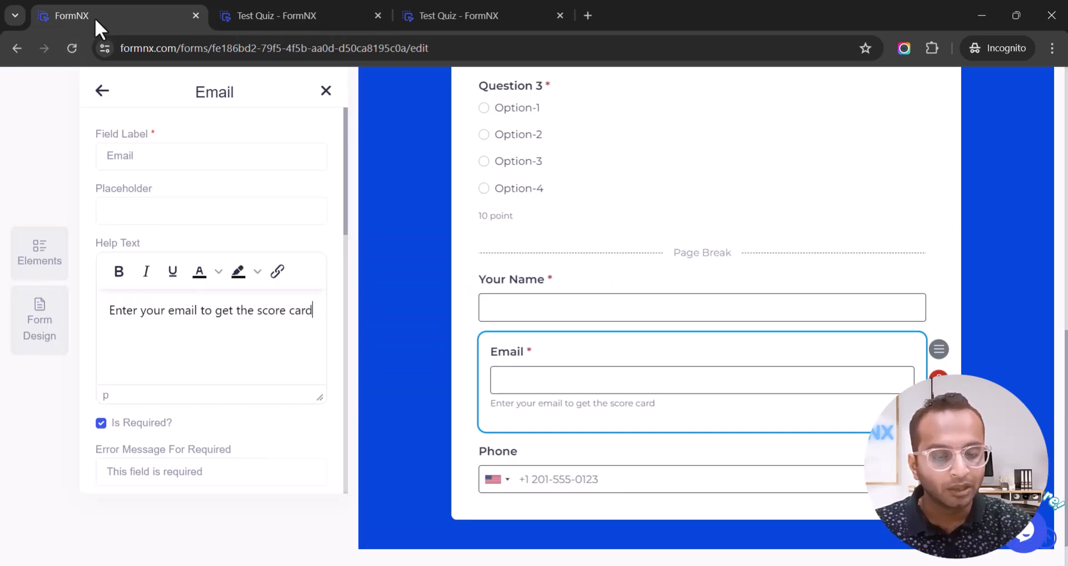
left_click_drag(114, 311, 307, 311)
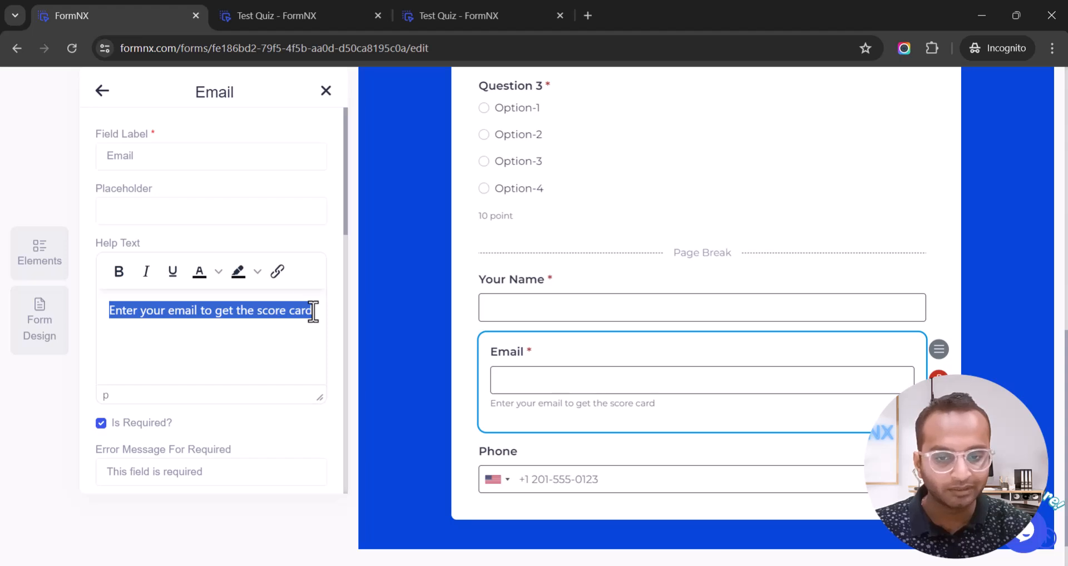
key("ctrl+b")
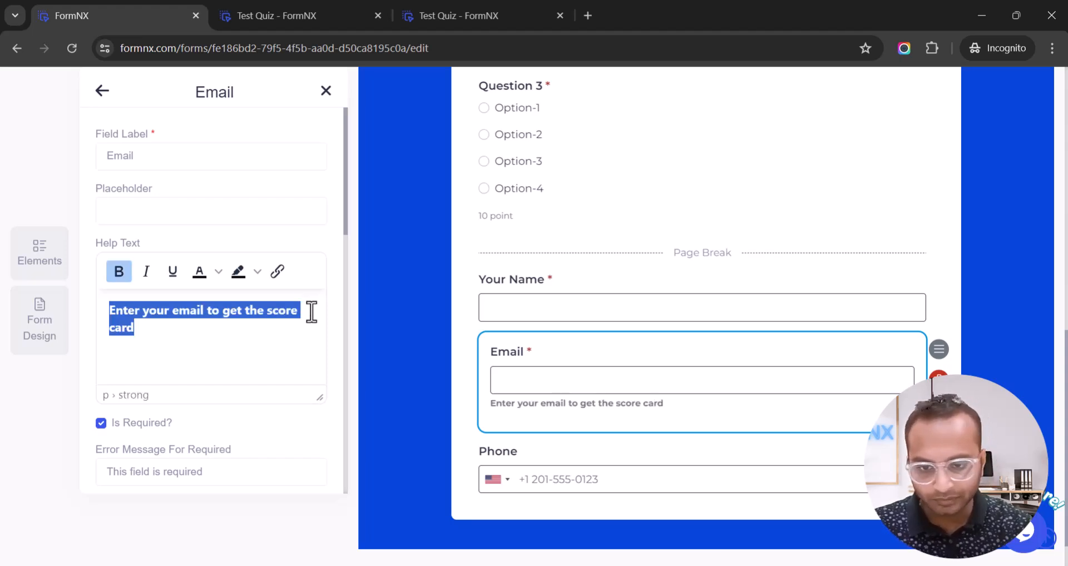
left_click(204, 328)
scroll(419, 259, "up", 10)
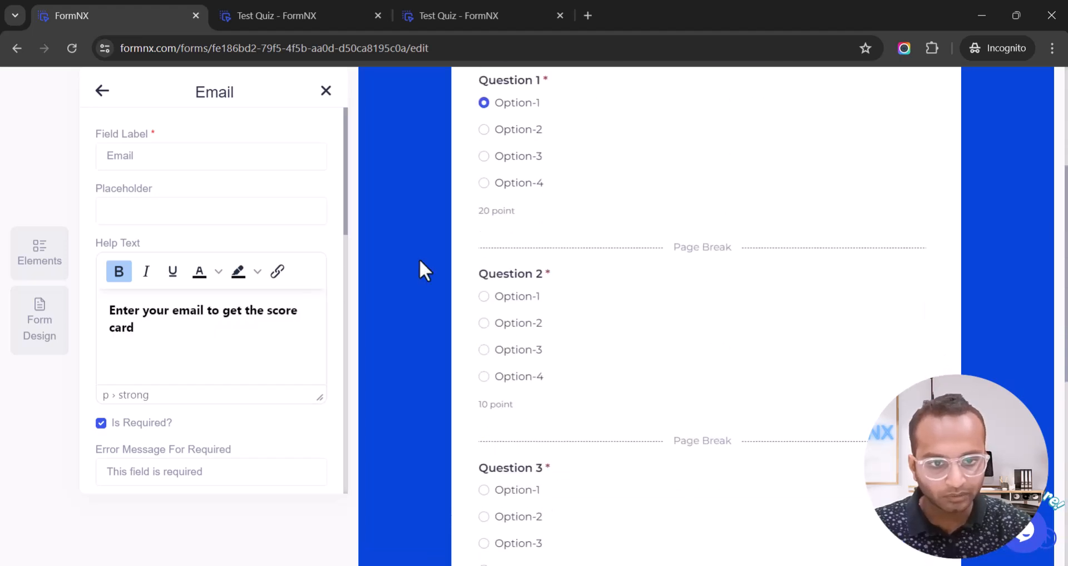
Enable the auto-response email and send it to the respondent's Email answer.
left_click(599, 83)
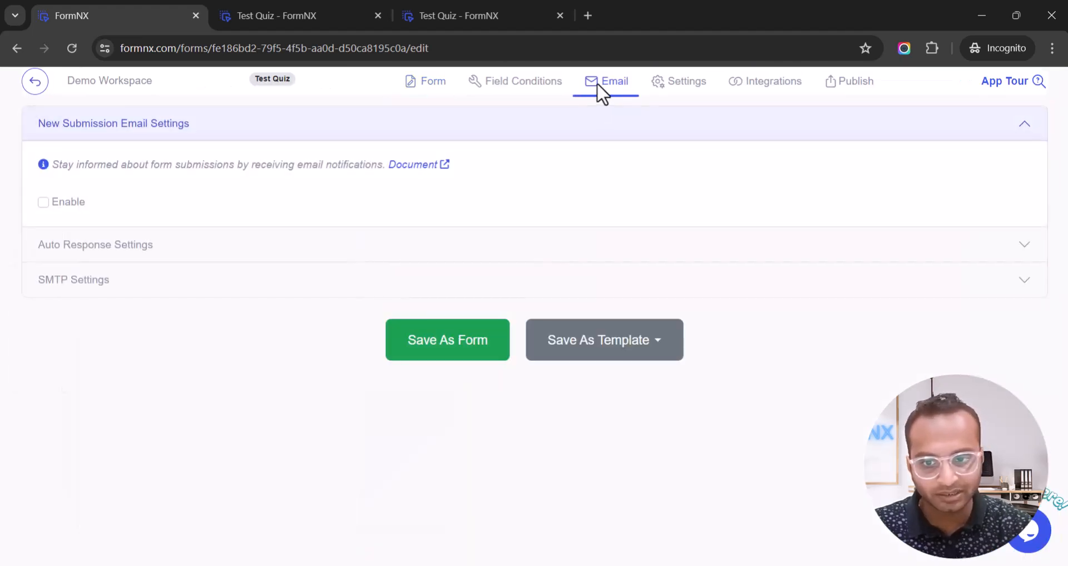
left_click(132, 128)
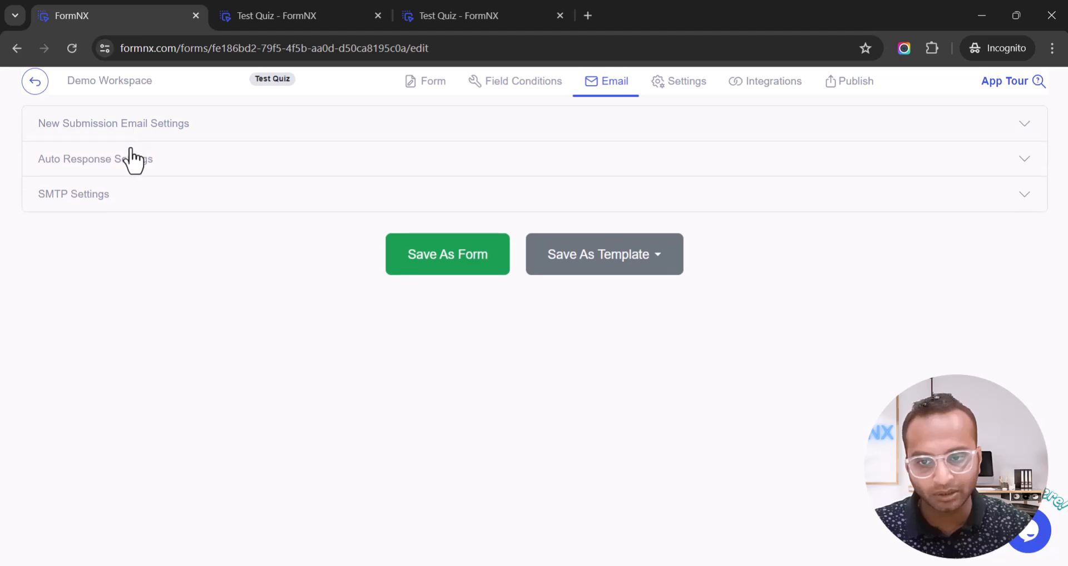
left_click(131, 166)
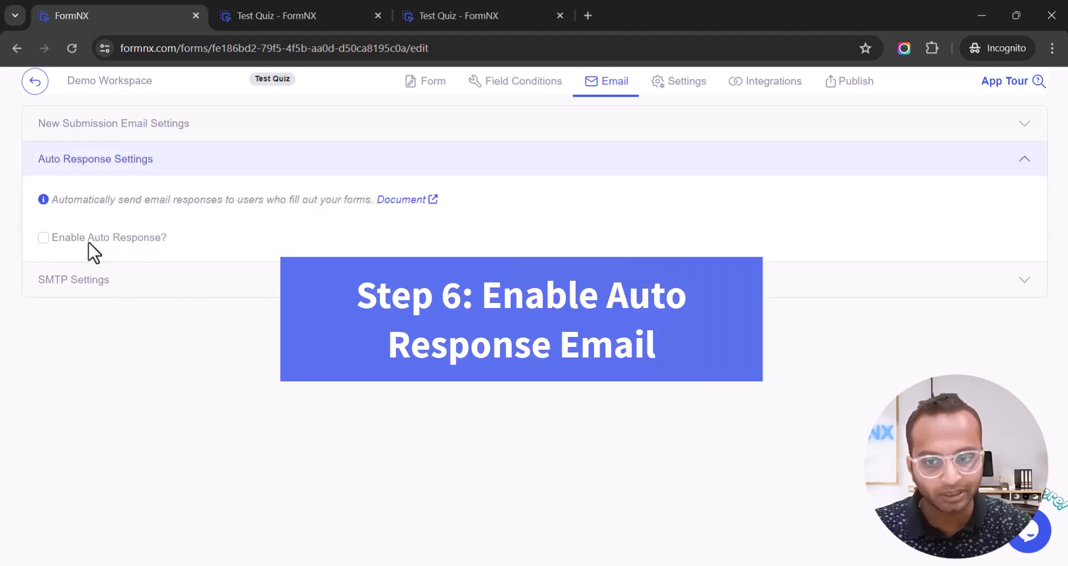
left_click(88, 242)
left_click(236, 262)
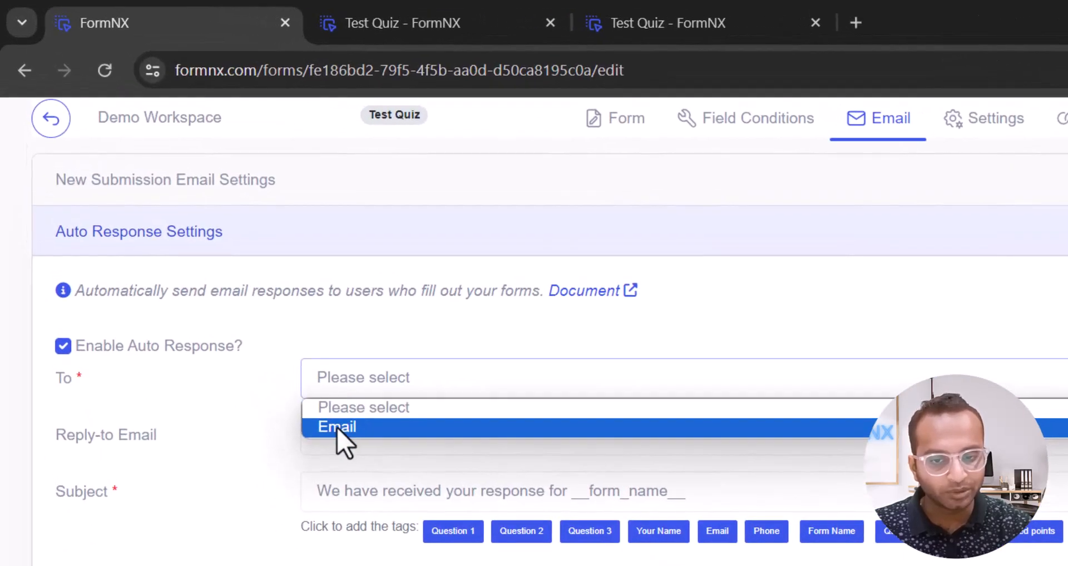
left_click(250, 318)
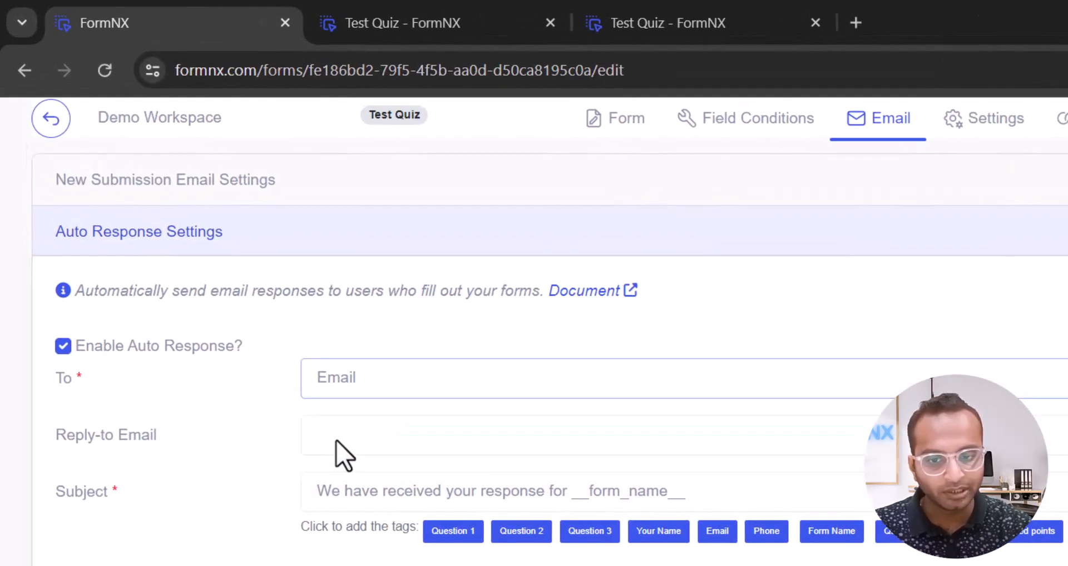
Replace the body with 'Your score card is here' plus Your Name and Quiz Score Card Link tags, then save.
triple_click(337, 498)
scroll(398, 487, "down", 2)
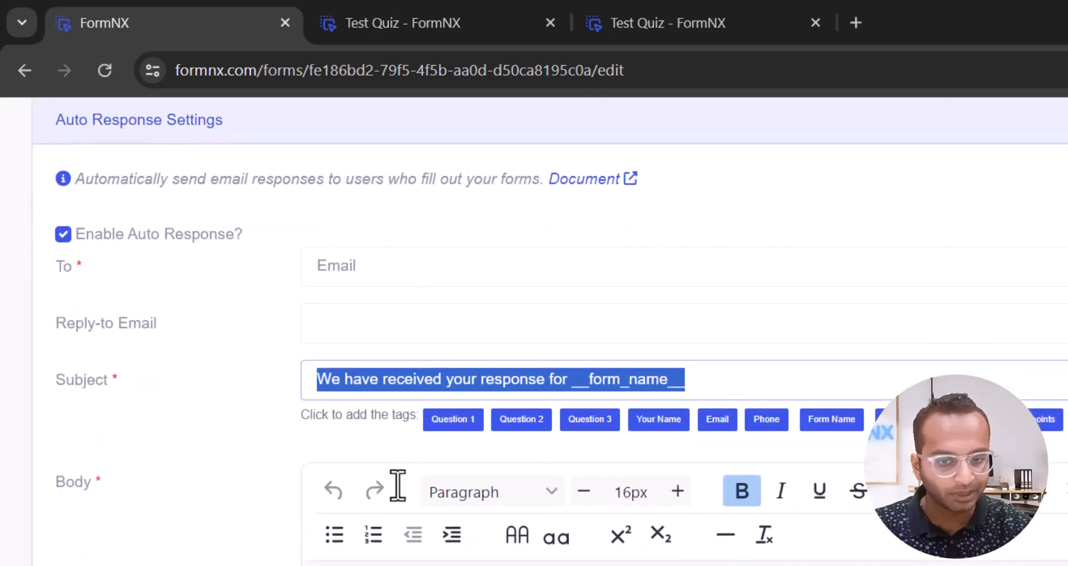
left_click(336, 446)
key("ctrl+a")
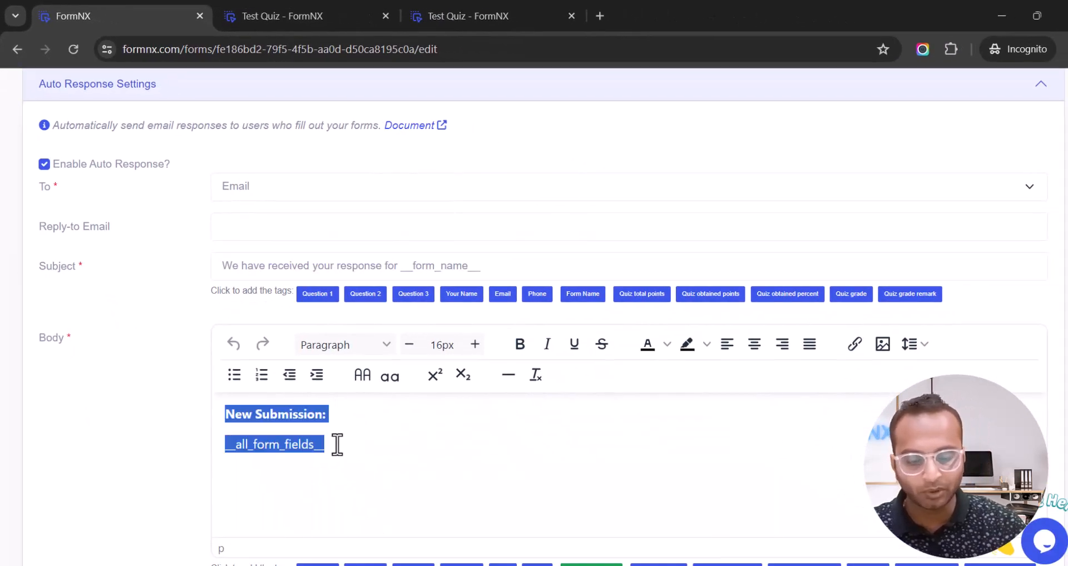
type("Your score card is here")
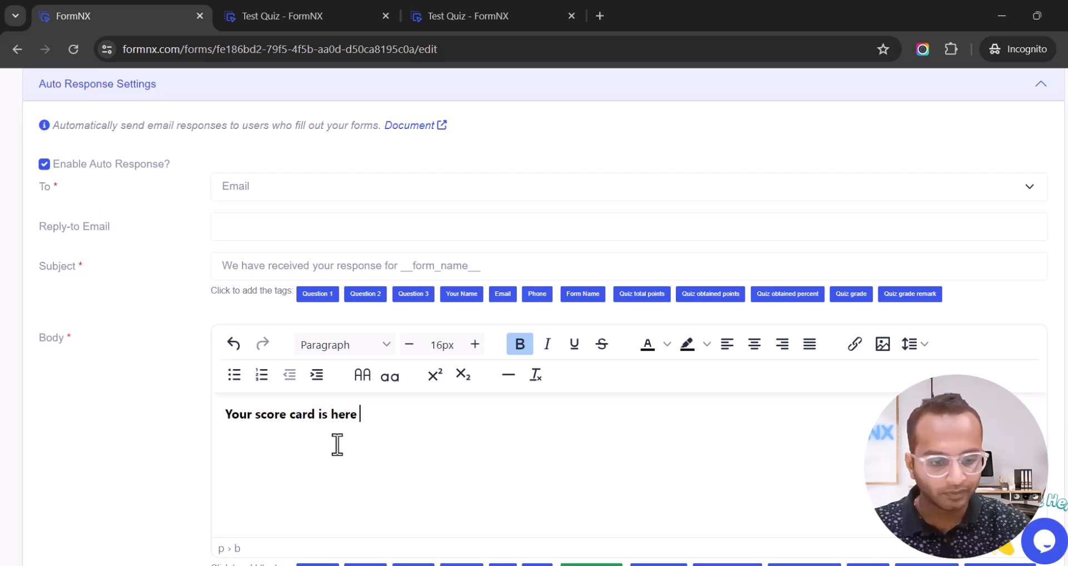
scroll(337, 445, "down", 3)
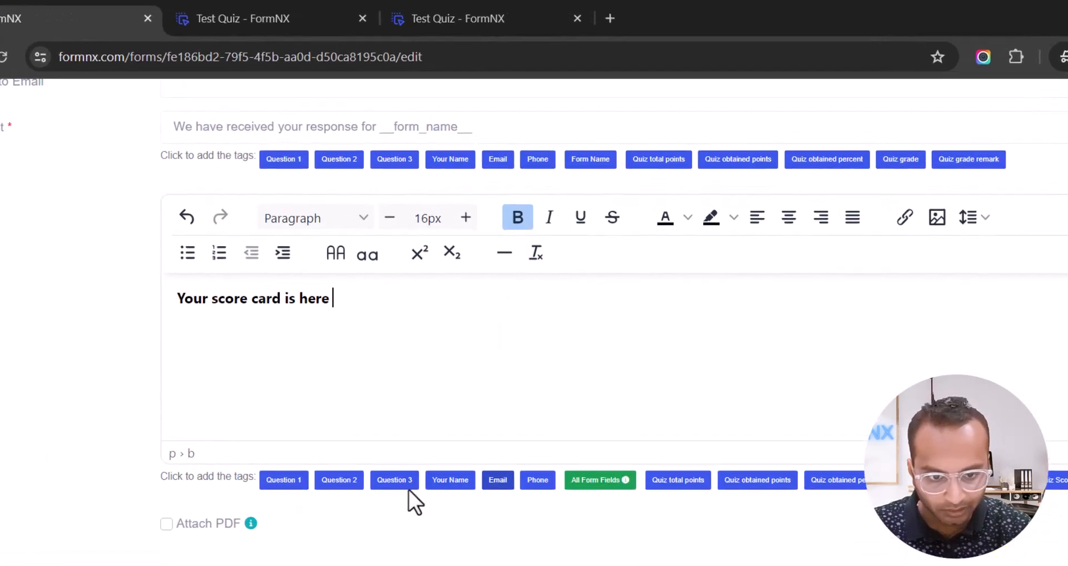
left_click(451, 480)
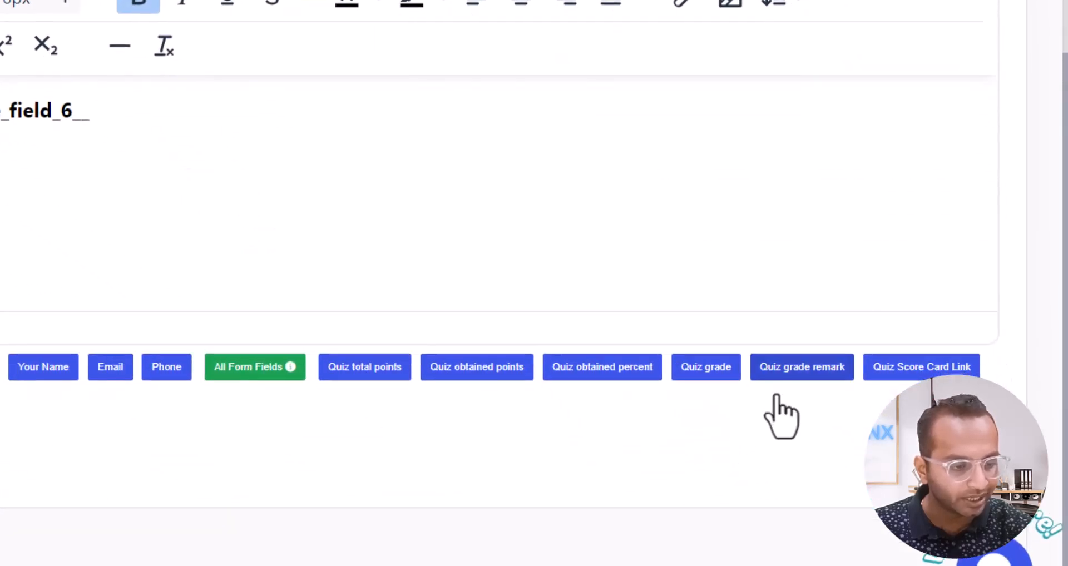
left_click(917, 376)
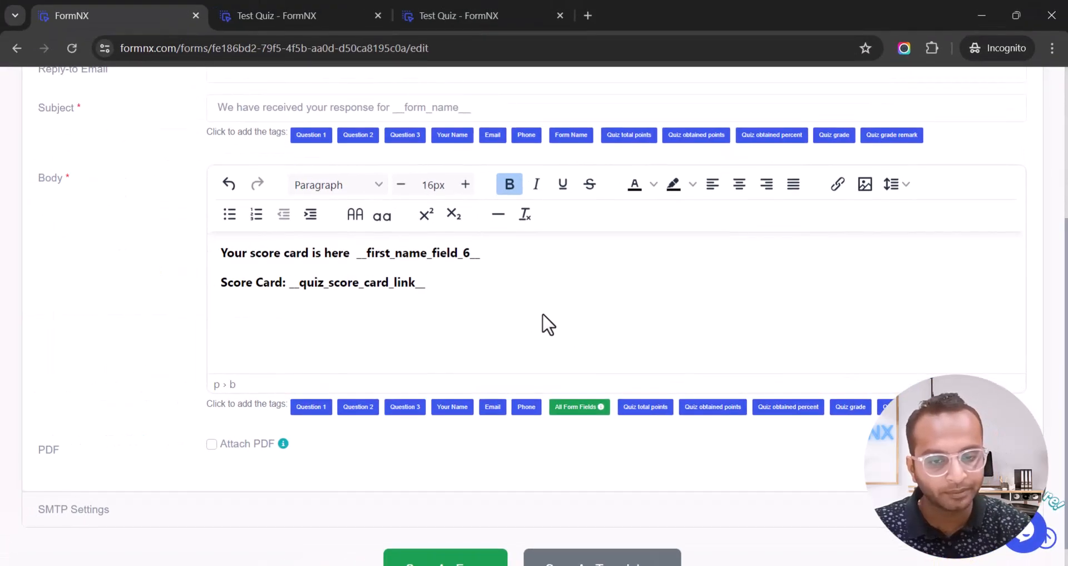
key("Return")
key("BackSpace")
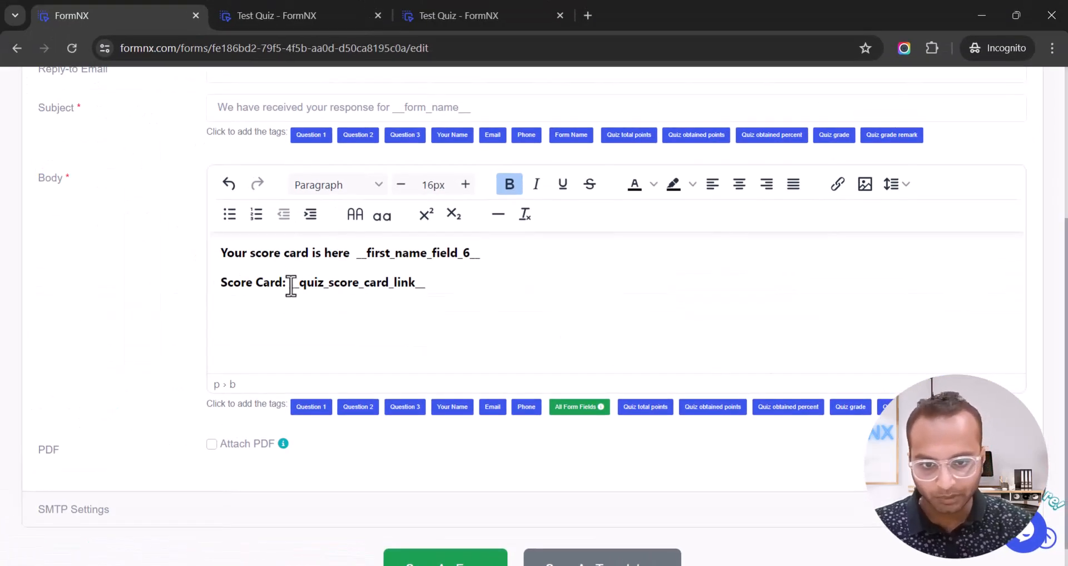
left_click_drag(291, 281, 432, 286)
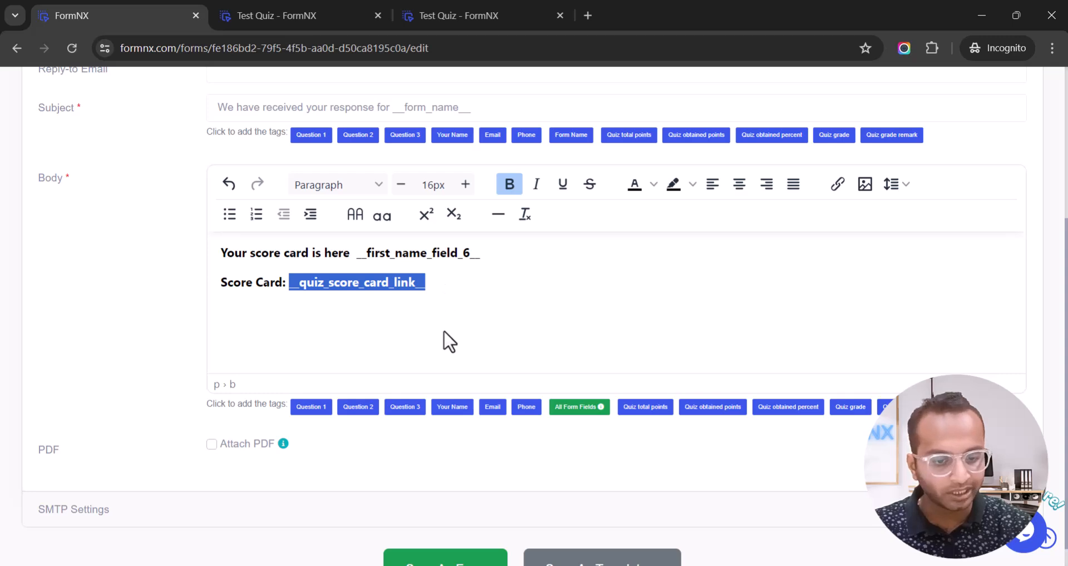
left_click(442, 556)
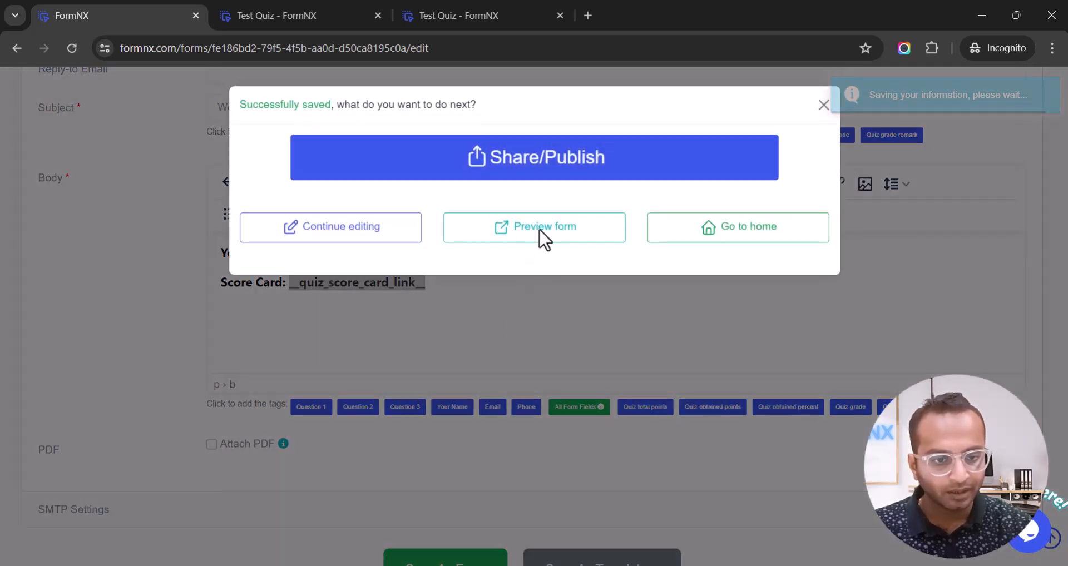
Open the form preview and answer Questions 1–3 with Option-2, Option-3 and Option-4.
left_click(540, 232)
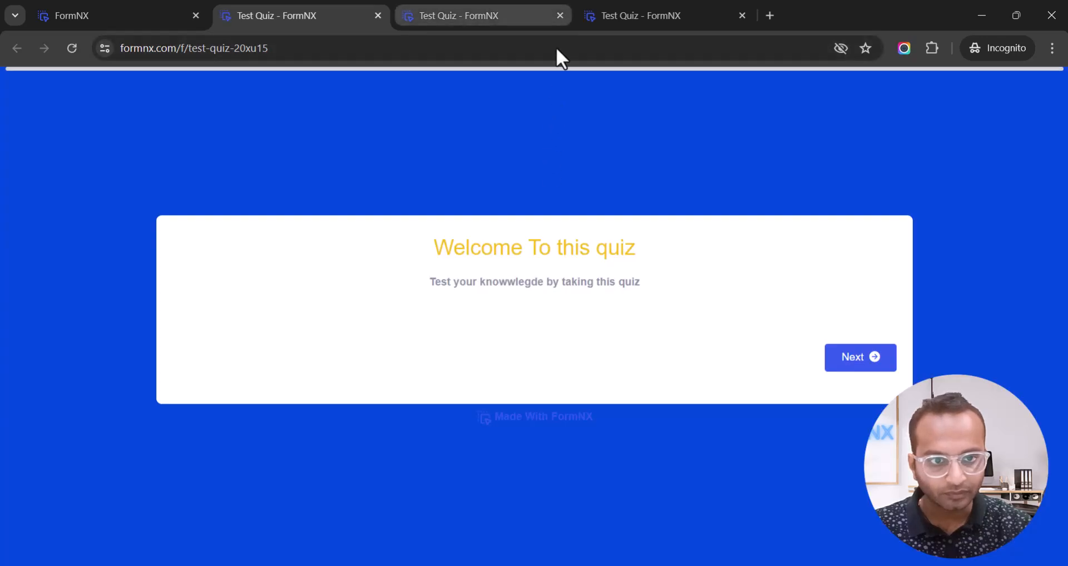
left_click(560, 16)
left_click(885, 372)
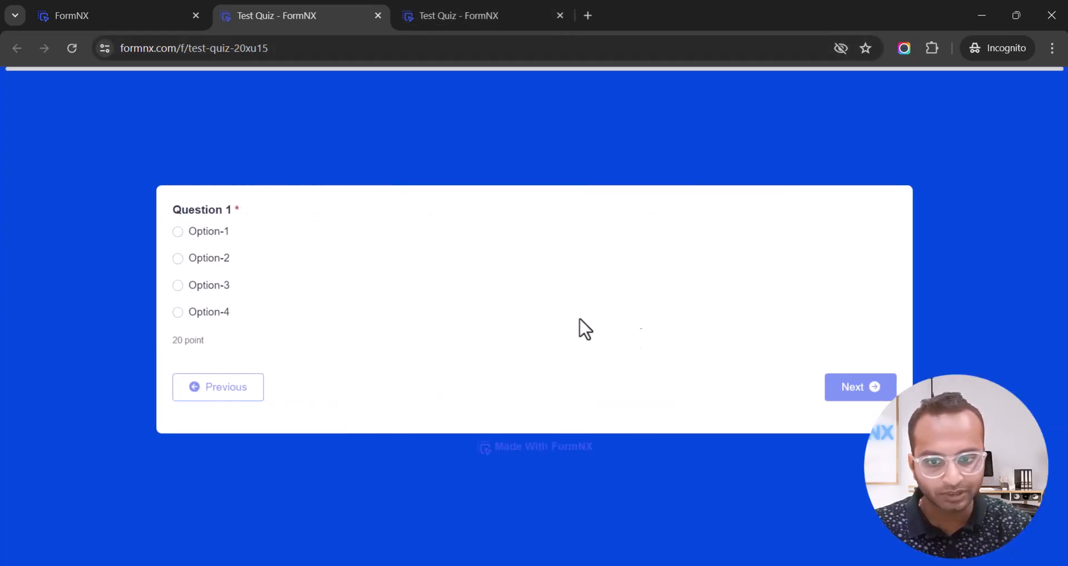
left_click(213, 258)
left_click(223, 286)
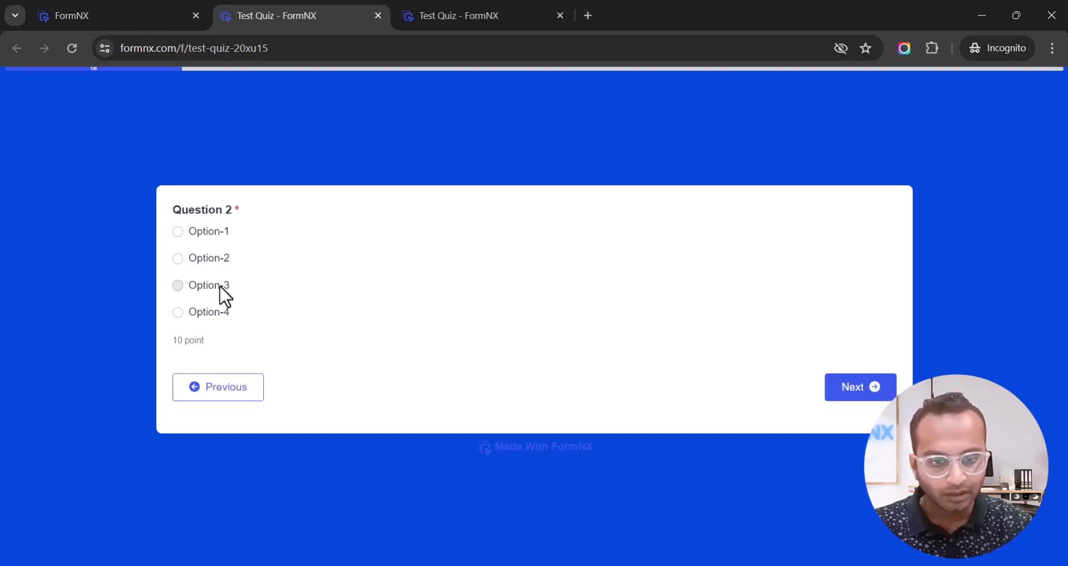
left_click(212, 312)
Enter the name 'test' and the respondent's email, then submit to reach the Thank you! page.
left_click(316, 201)
type("test")
key("Tab")
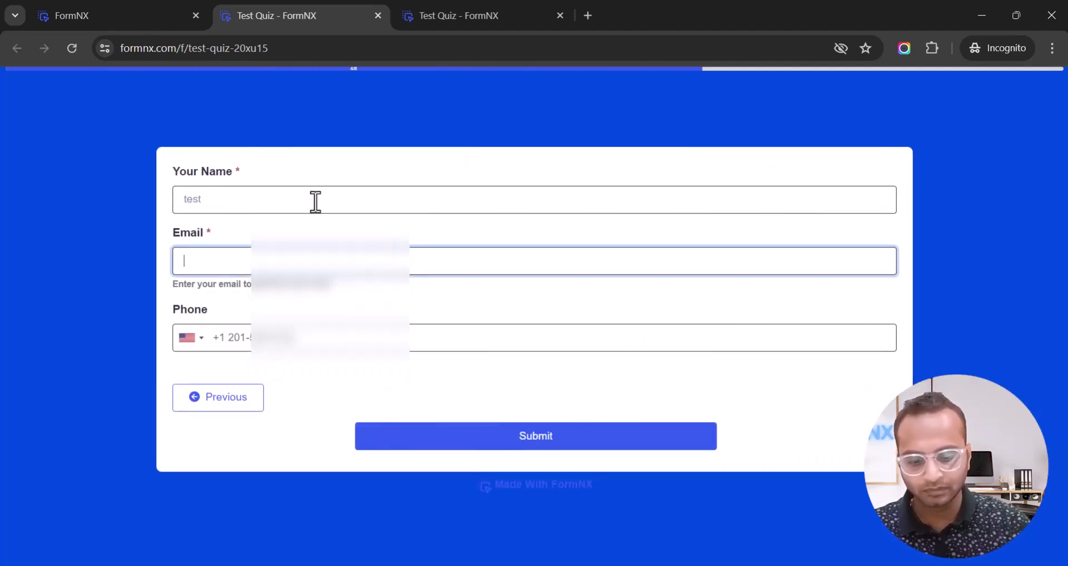
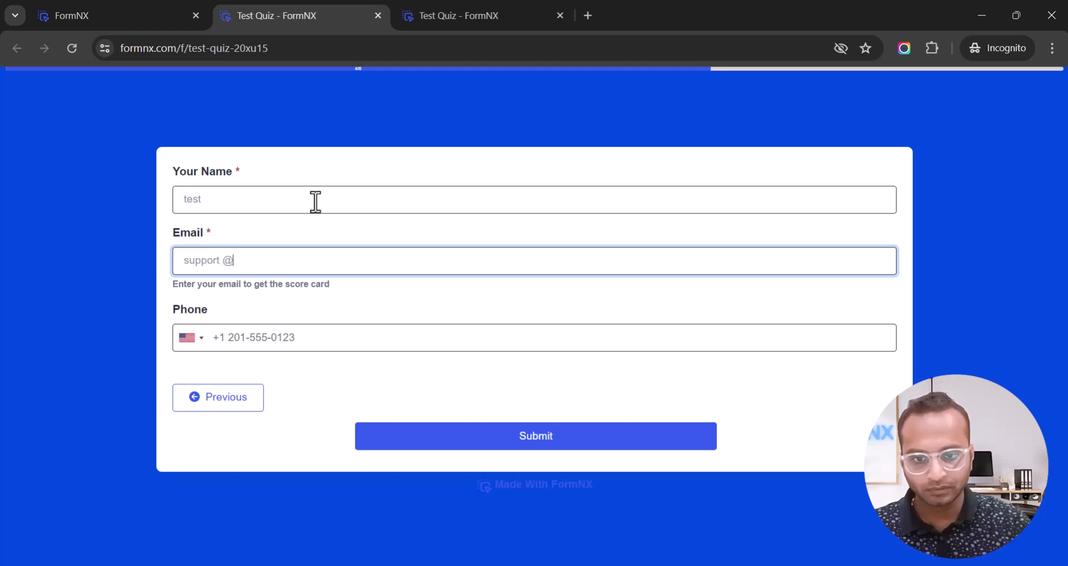
key("Tab")
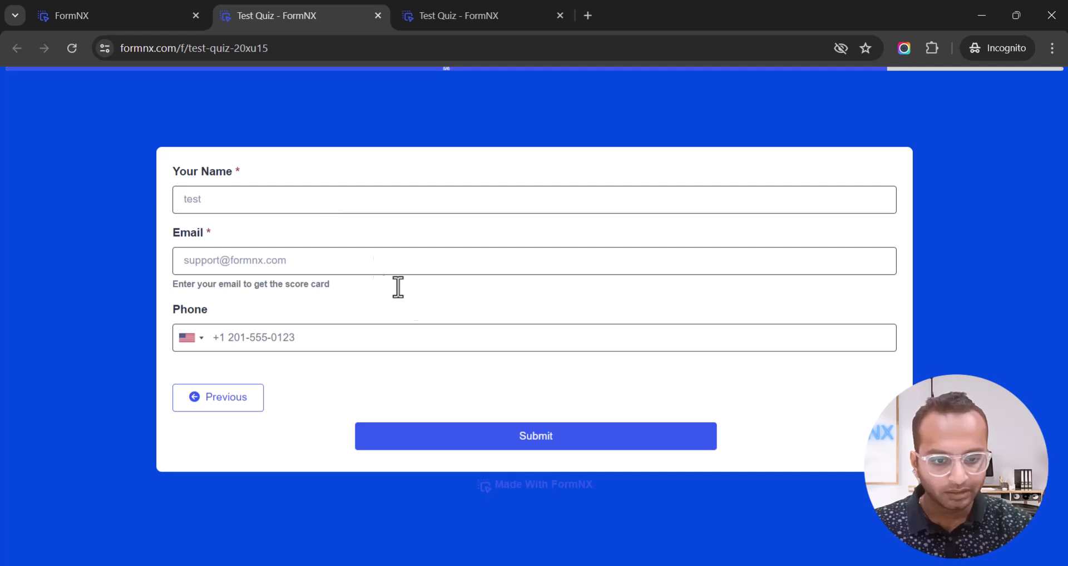
left_click(546, 440)
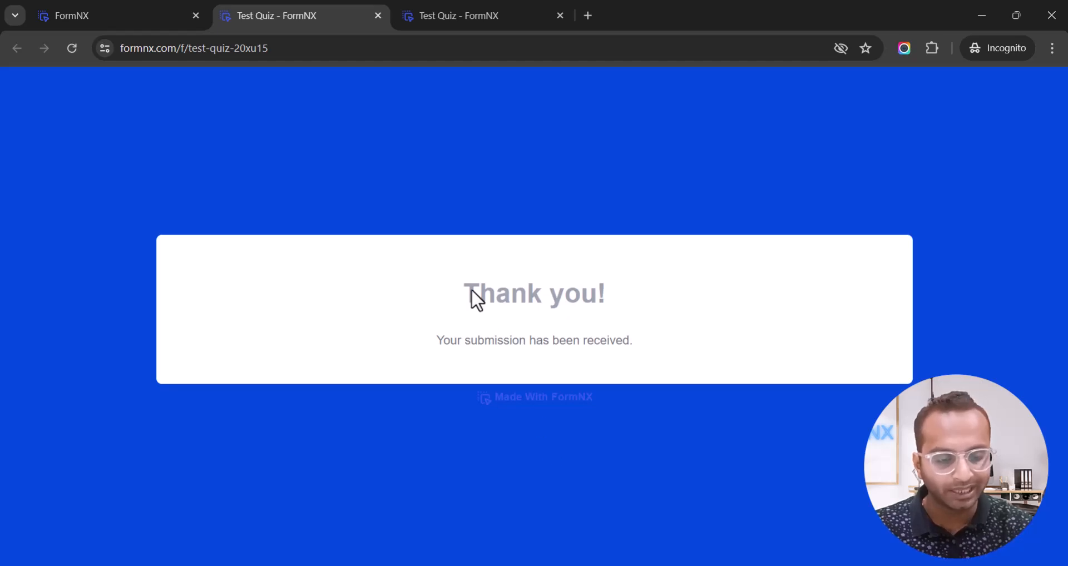
left_click_drag(468, 288, 609, 294)
Review the score-card greeting and link lines in the email body, then collapse Auto Response Settings.
left_click(96, 12)
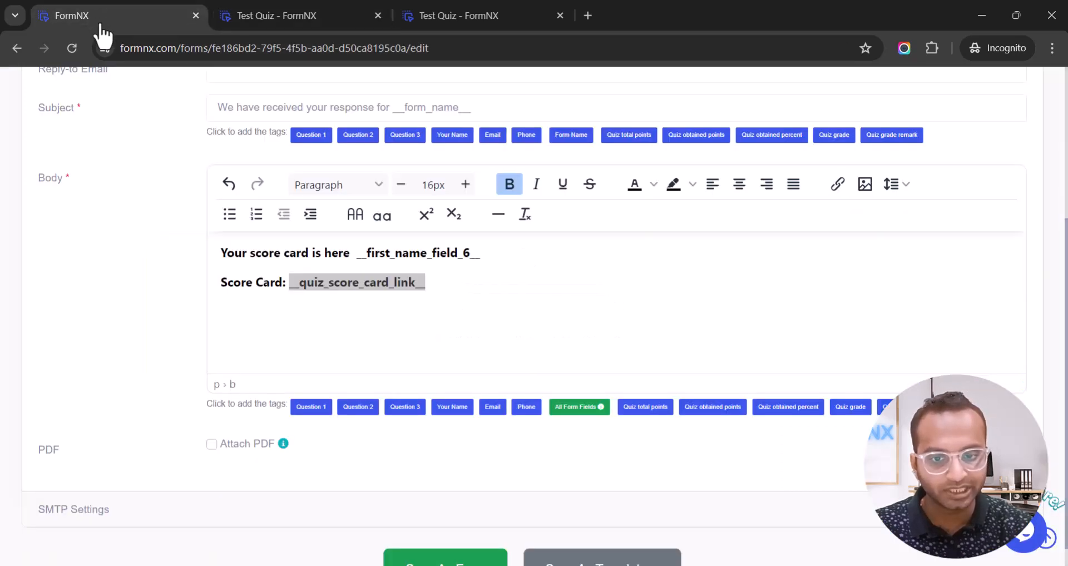
left_click_drag(221, 253, 508, 250)
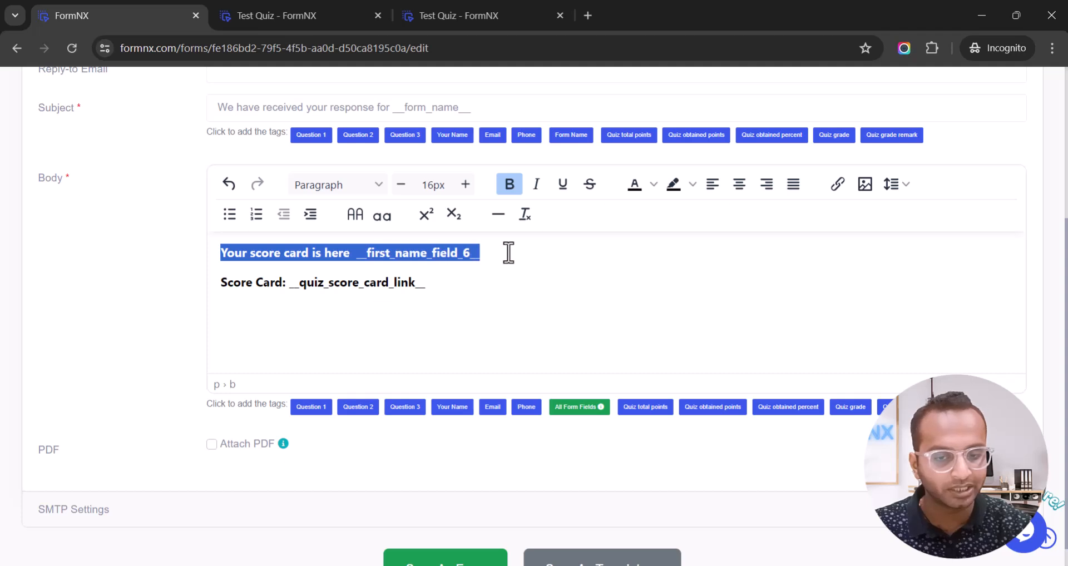
left_click(508, 249)
left_click_drag(224, 285, 465, 283)
scroll(465, 283, "up", 4)
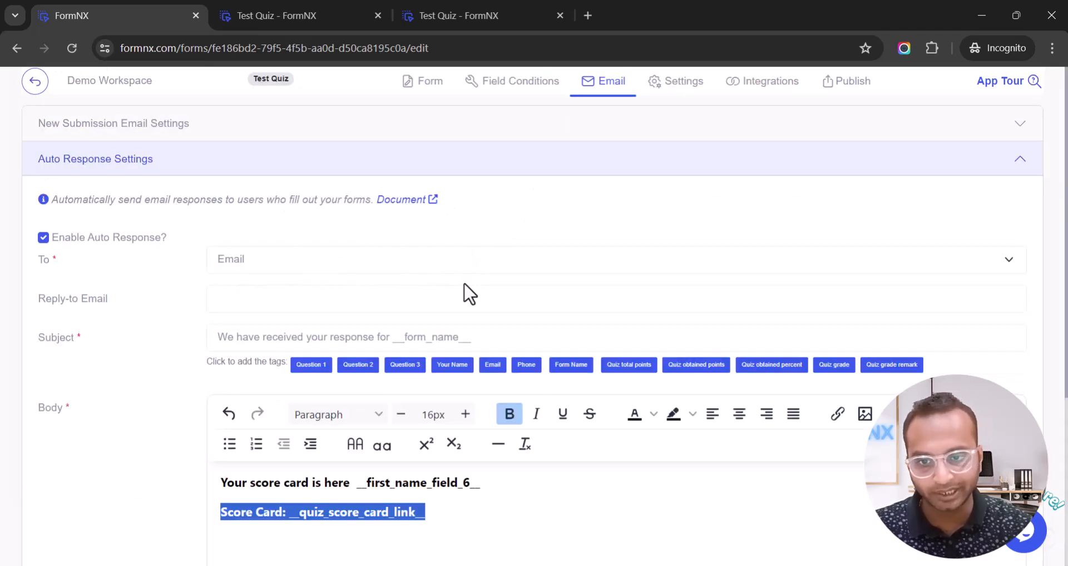
left_click(127, 172)
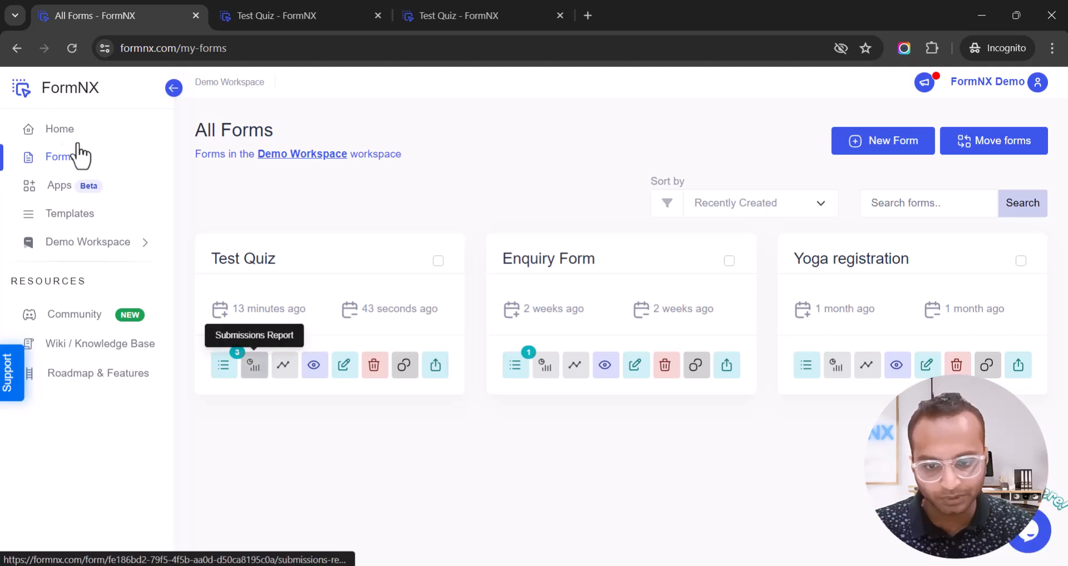
Open the newest Test Quiz submission and check its per-question points, 20/40 total and grade Good.
left_click(228, 367)
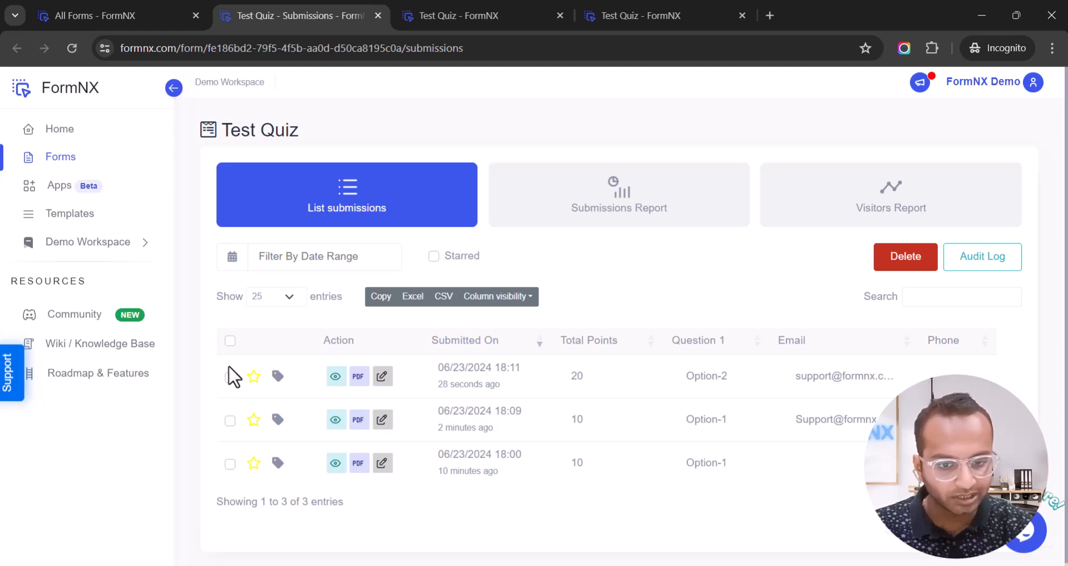
left_click(334, 384)
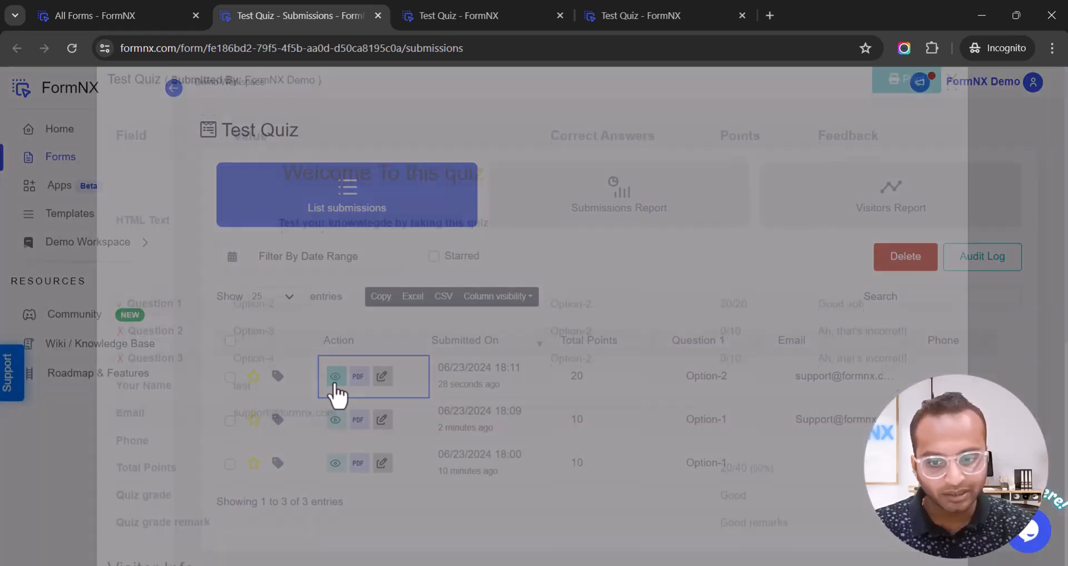
scroll(334, 394, "down", 5)
scroll(303, 365, "up", 4)
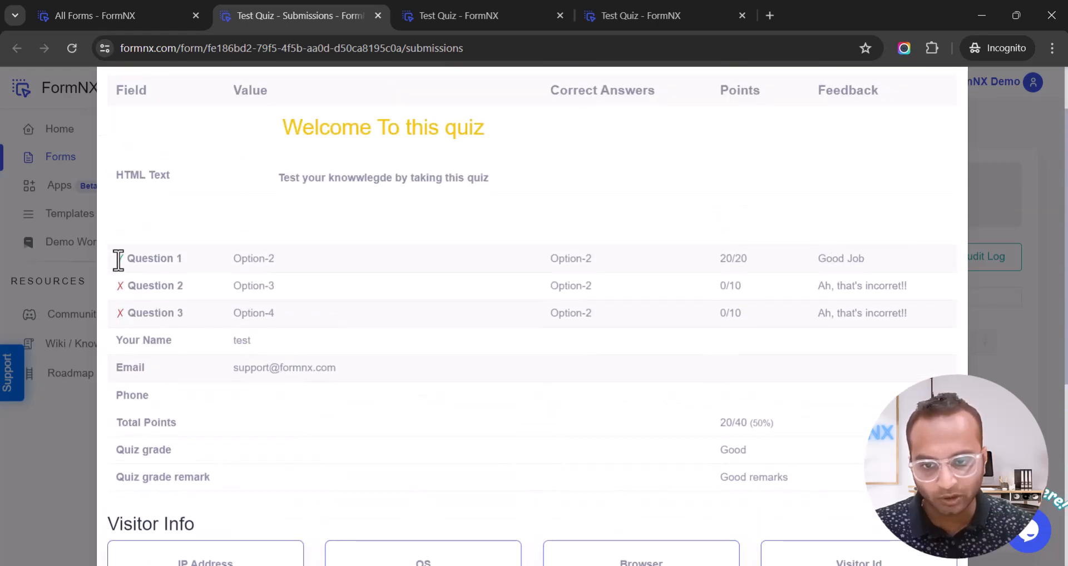
left_click_drag(121, 259, 126, 316)
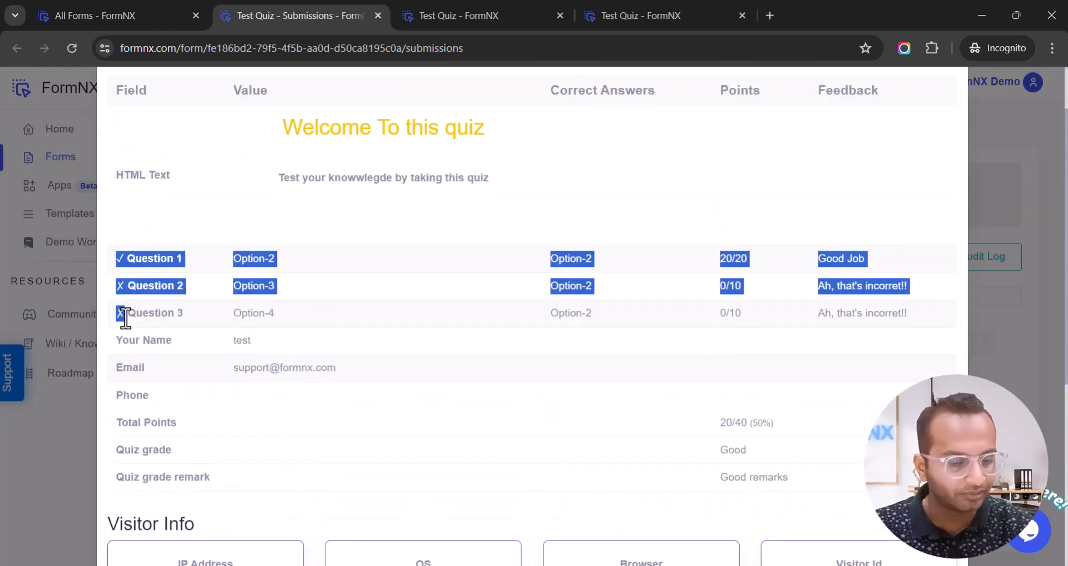
left_click(126, 317)
scroll(125, 325, "down", 4)
scroll(136, 325, "up", 5)
left_click(952, 110)
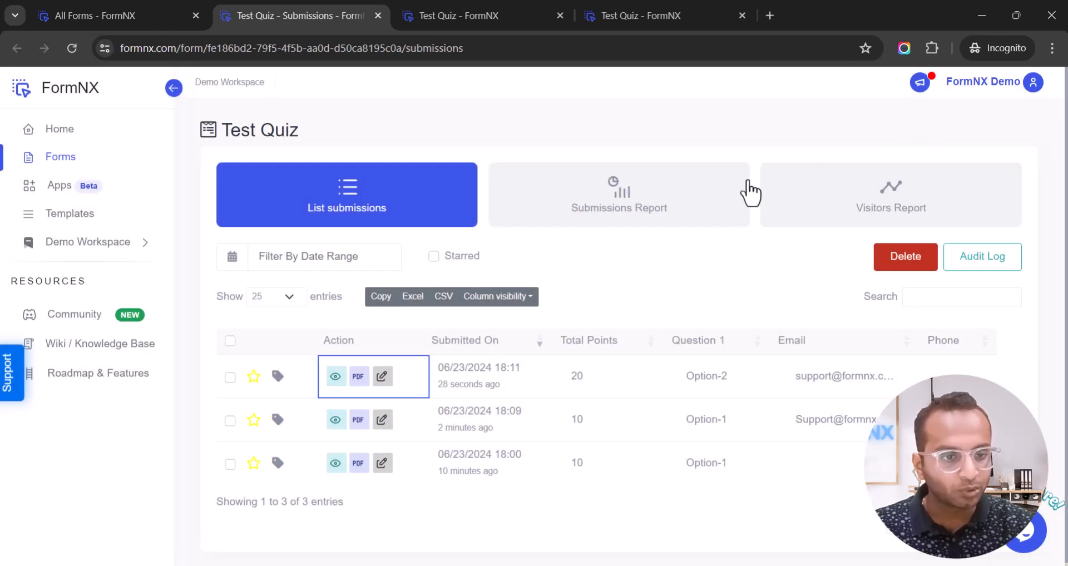
Open the Test Quiz submissions report and review the Average (13.33/40), Median and Range insights.
left_click(661, 217)
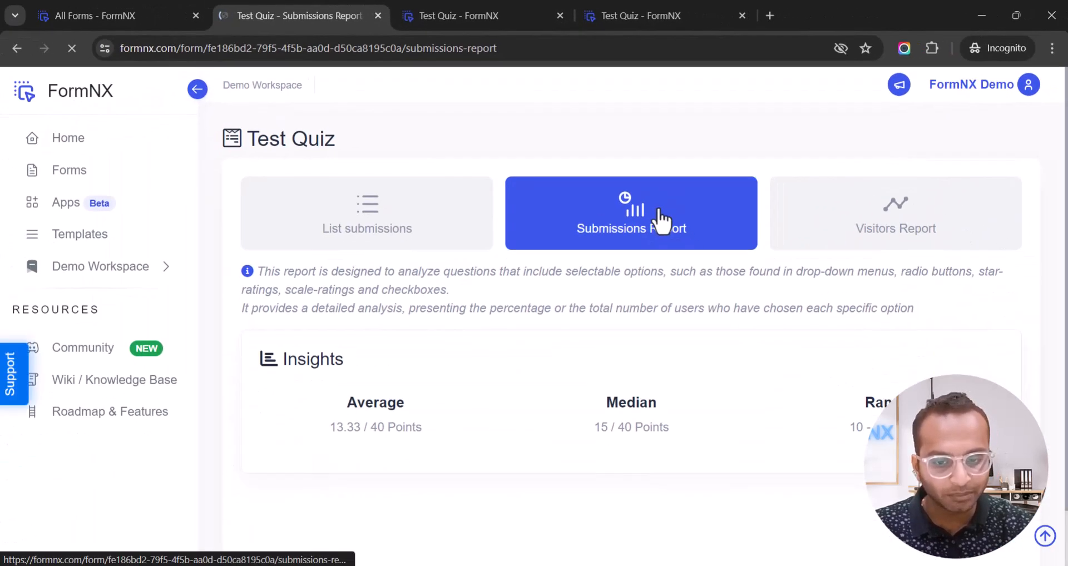
scroll(430, 226, "down", 4)
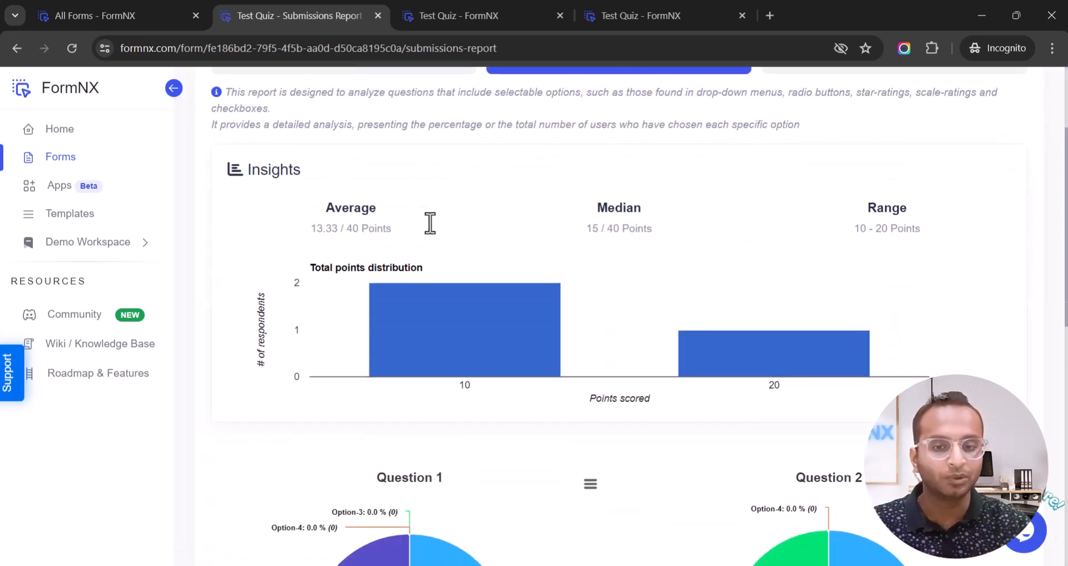
left_click_drag(248, 169, 322, 173)
left_click_drag(327, 208, 366, 213)
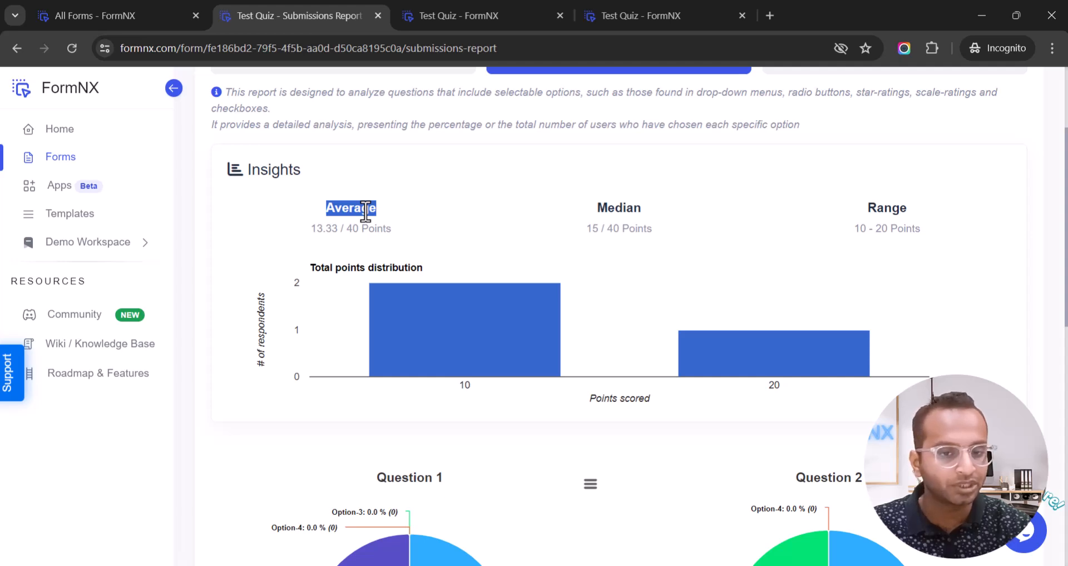
double_click(611, 216)
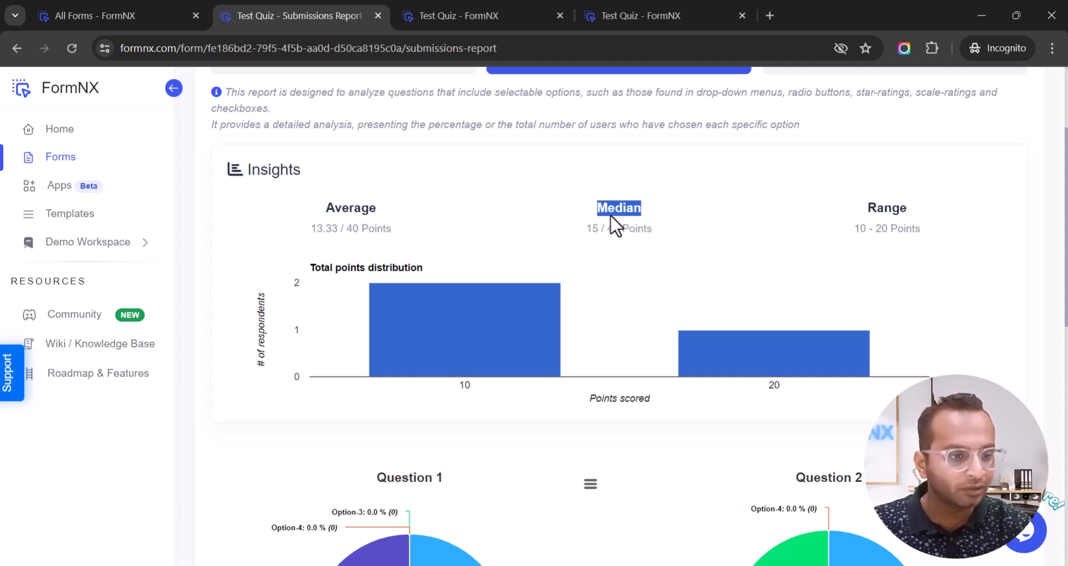
double_click(891, 210)
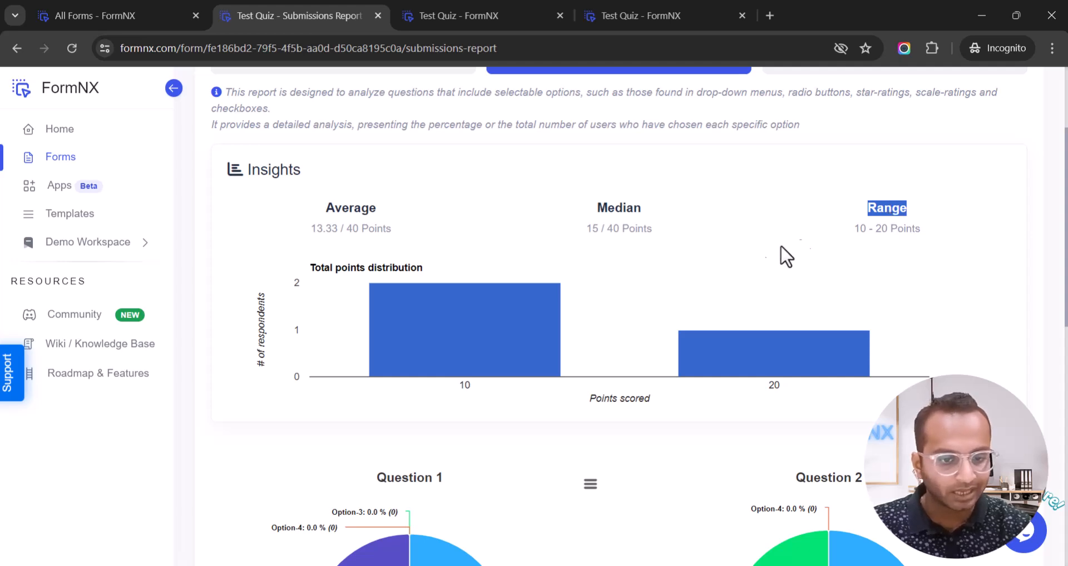
Inspect the answer pie charts, then return to the submissions list and the All Forms page.
mouse_move(471, 347)
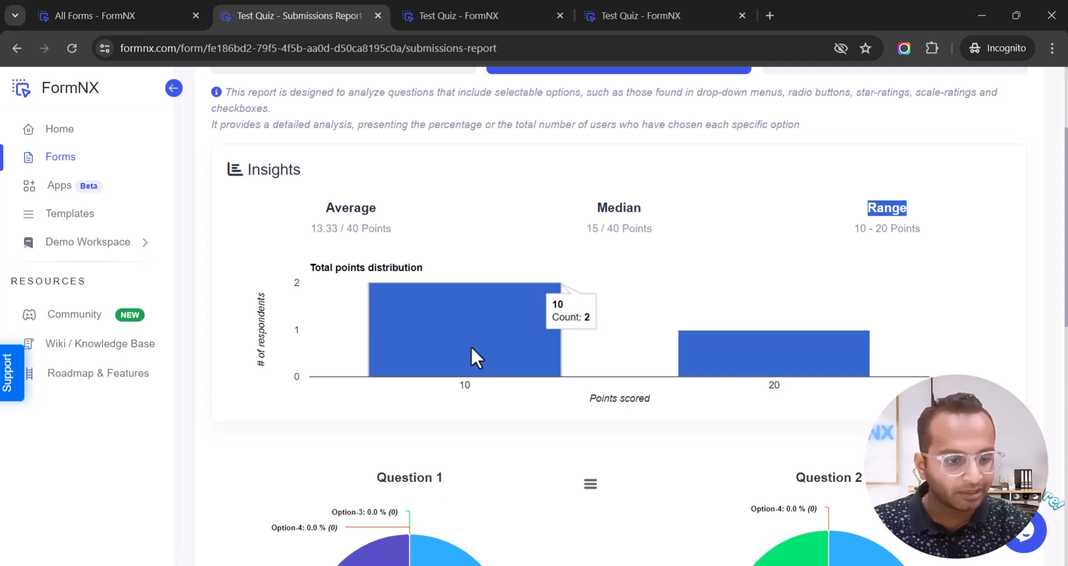
mouse_move(825, 365)
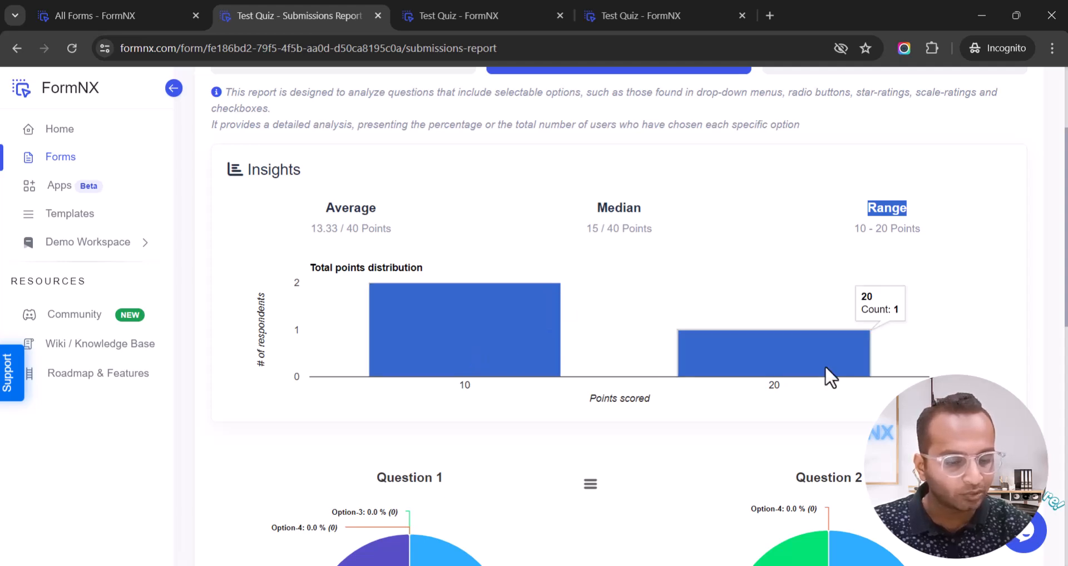
scroll(825, 366, "down", 3)
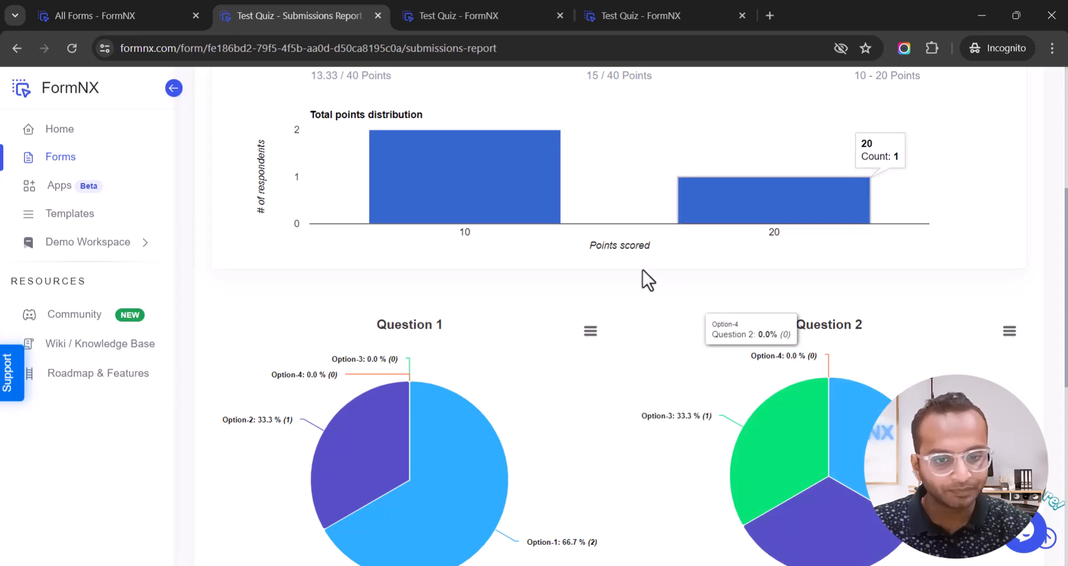
scroll(638, 275, "down", 5)
scroll(639, 275, "up", 3)
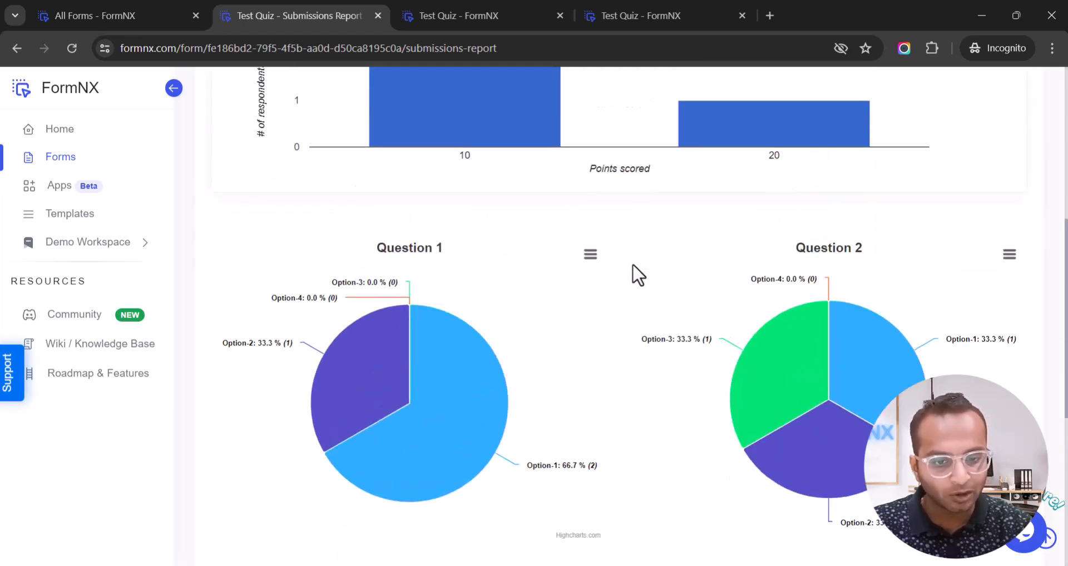
mouse_move(469, 368)
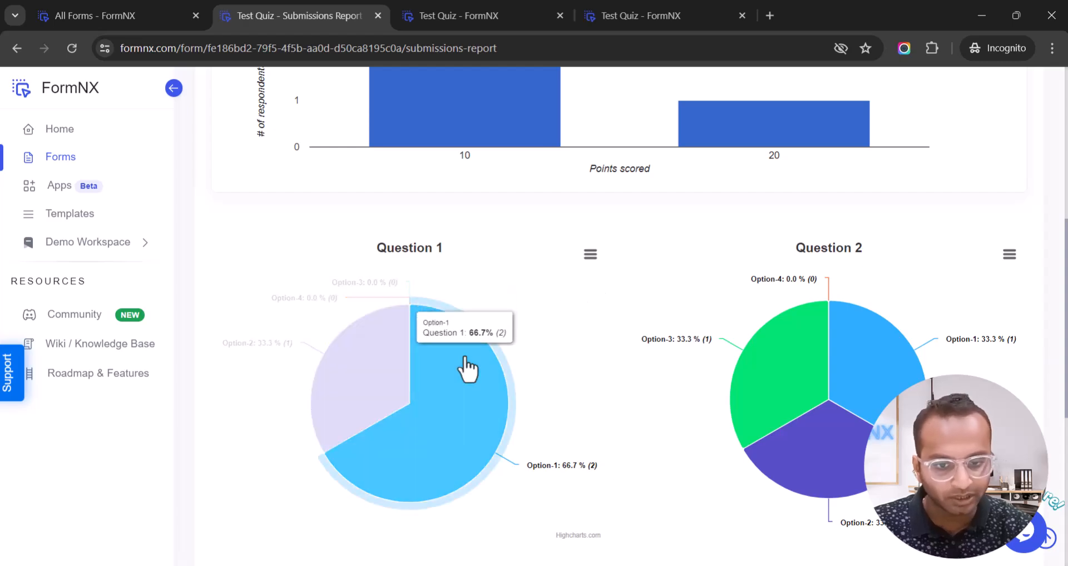
mouse_move(374, 377)
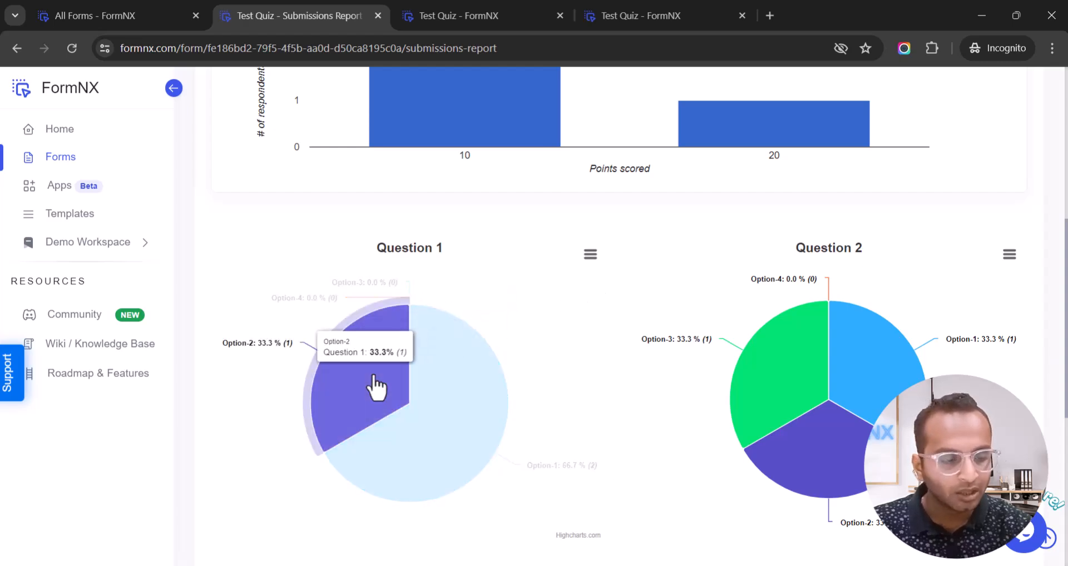
scroll(751, 334, "down", 6)
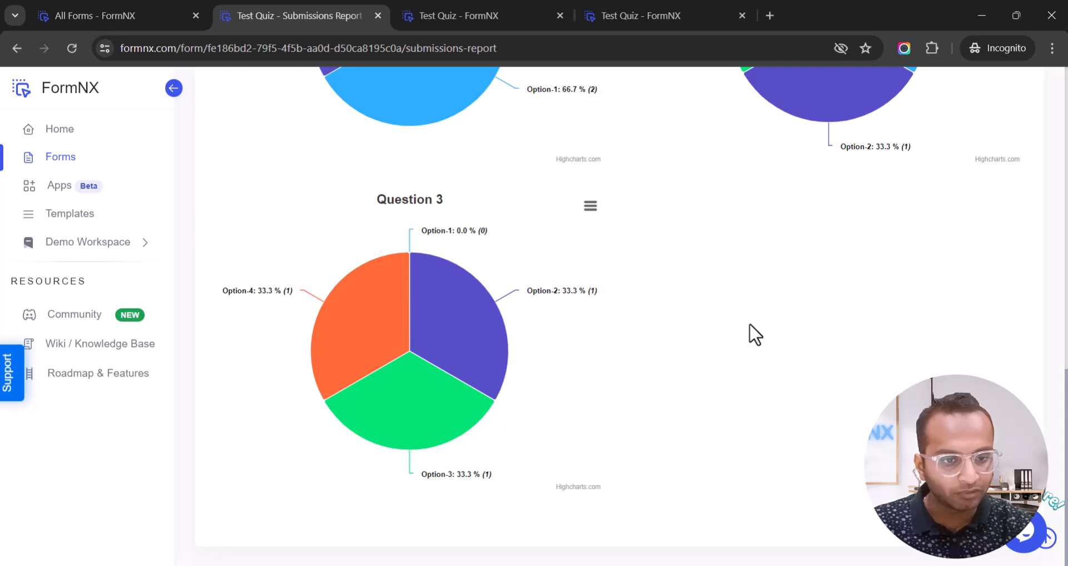
scroll(753, 333, "up", 10)
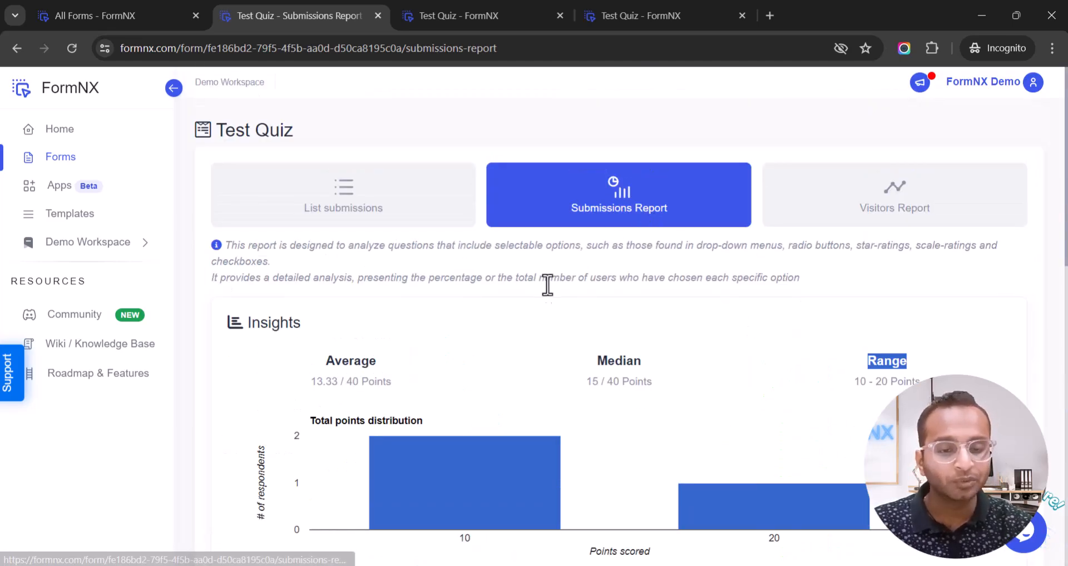
scroll(547, 284, "down", 4)
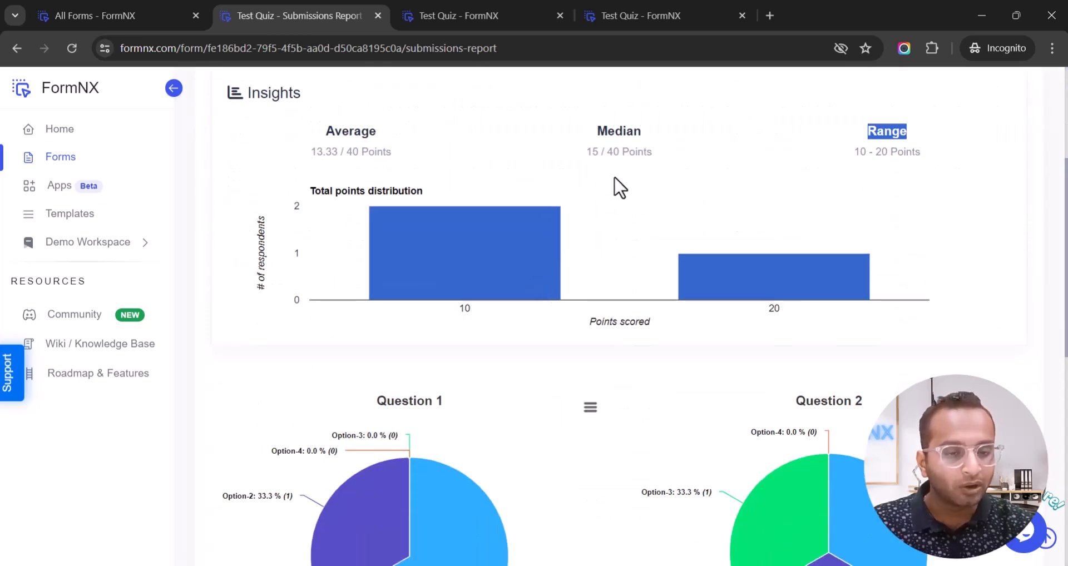
scroll(619, 187, "up", 1)
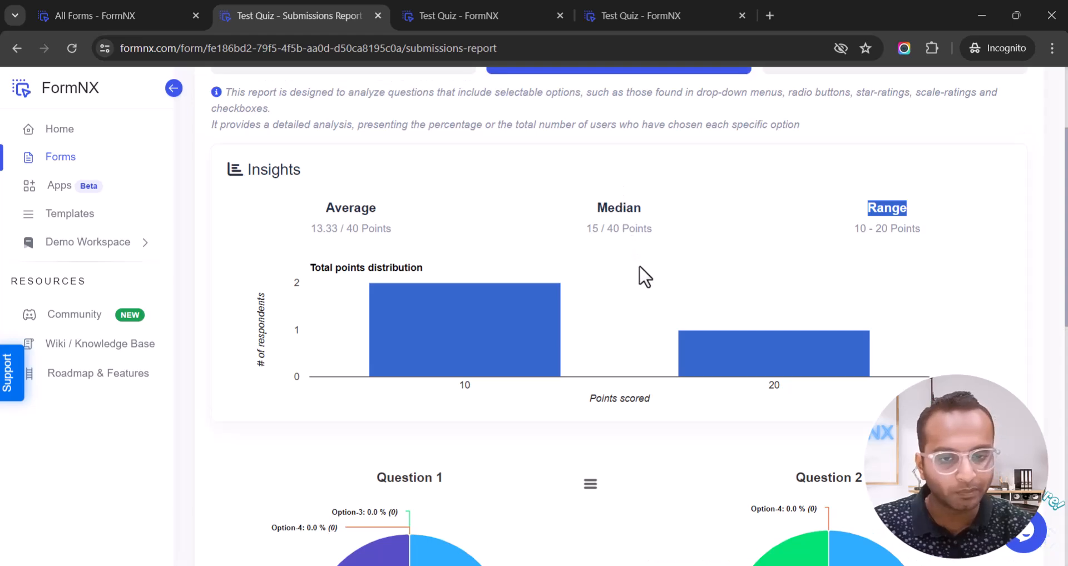
scroll(644, 276, "up", 2)
left_click(365, 222)
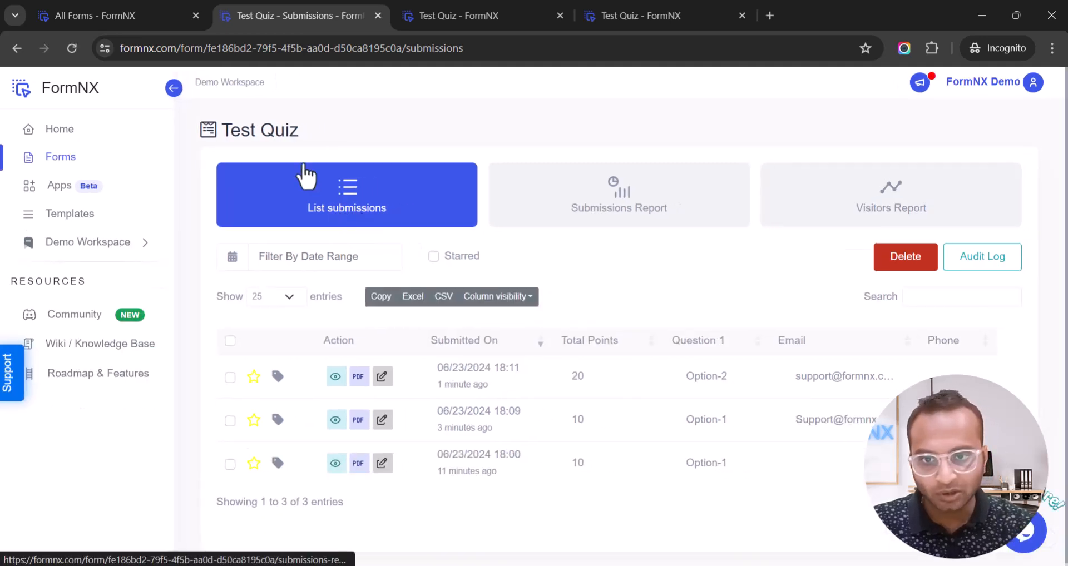
left_click(149, 25)
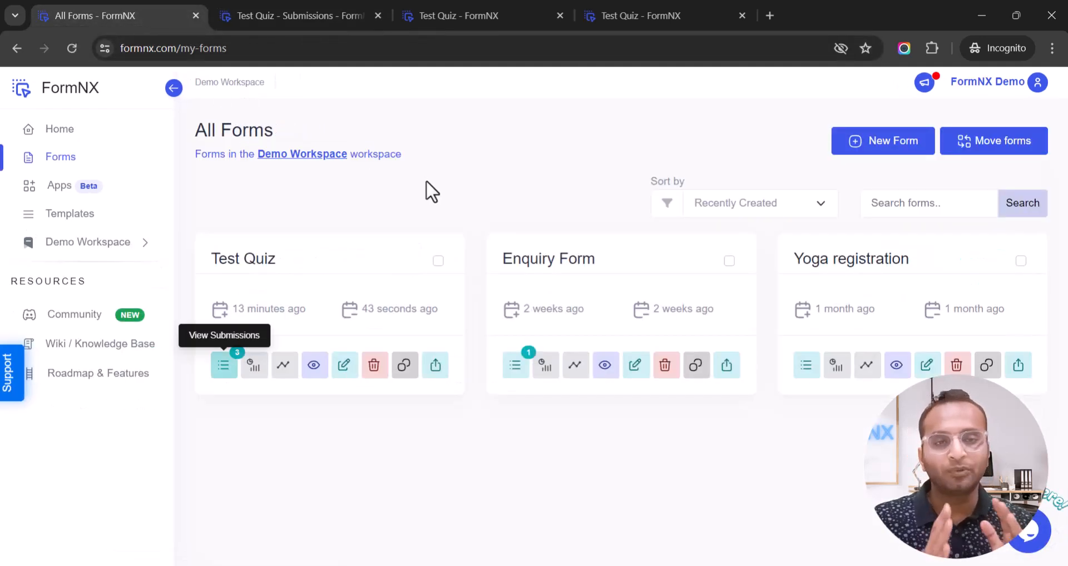